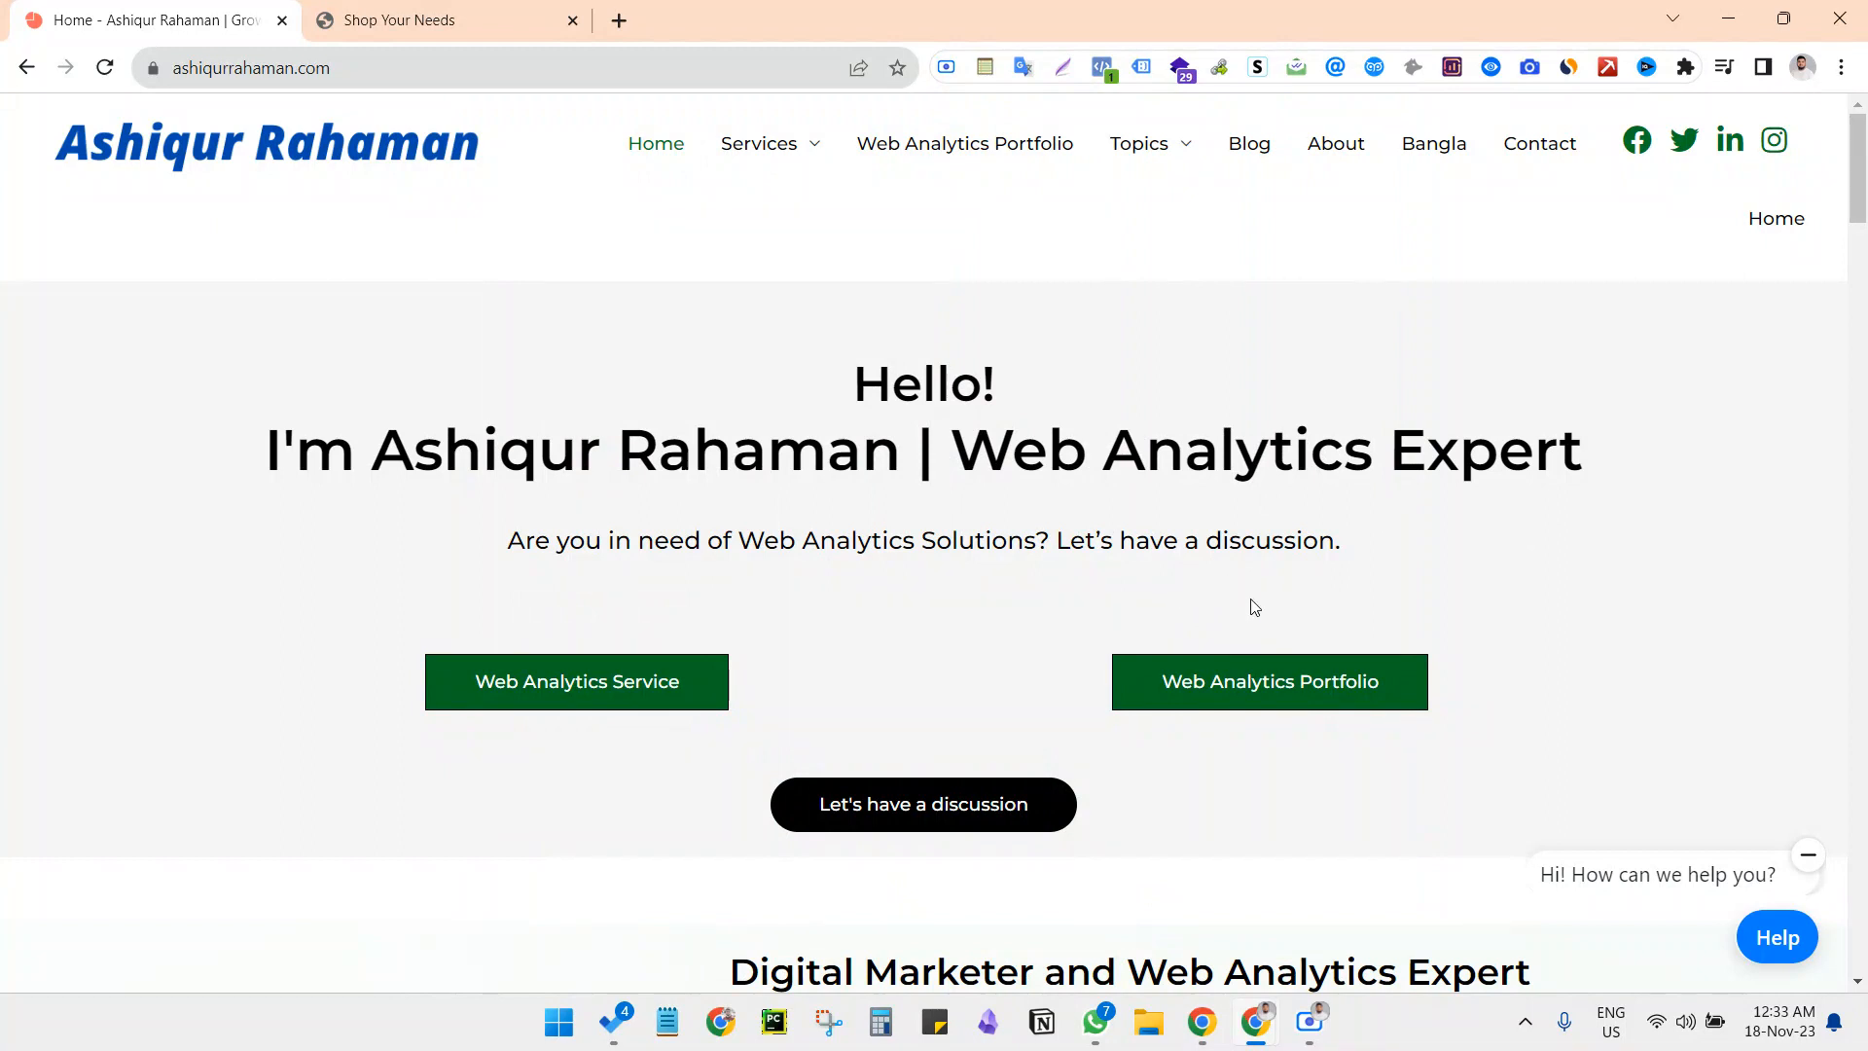
Search the web for "google tag manager" in a new browser tab and open the Google Tag Manager site
click(476, 16)
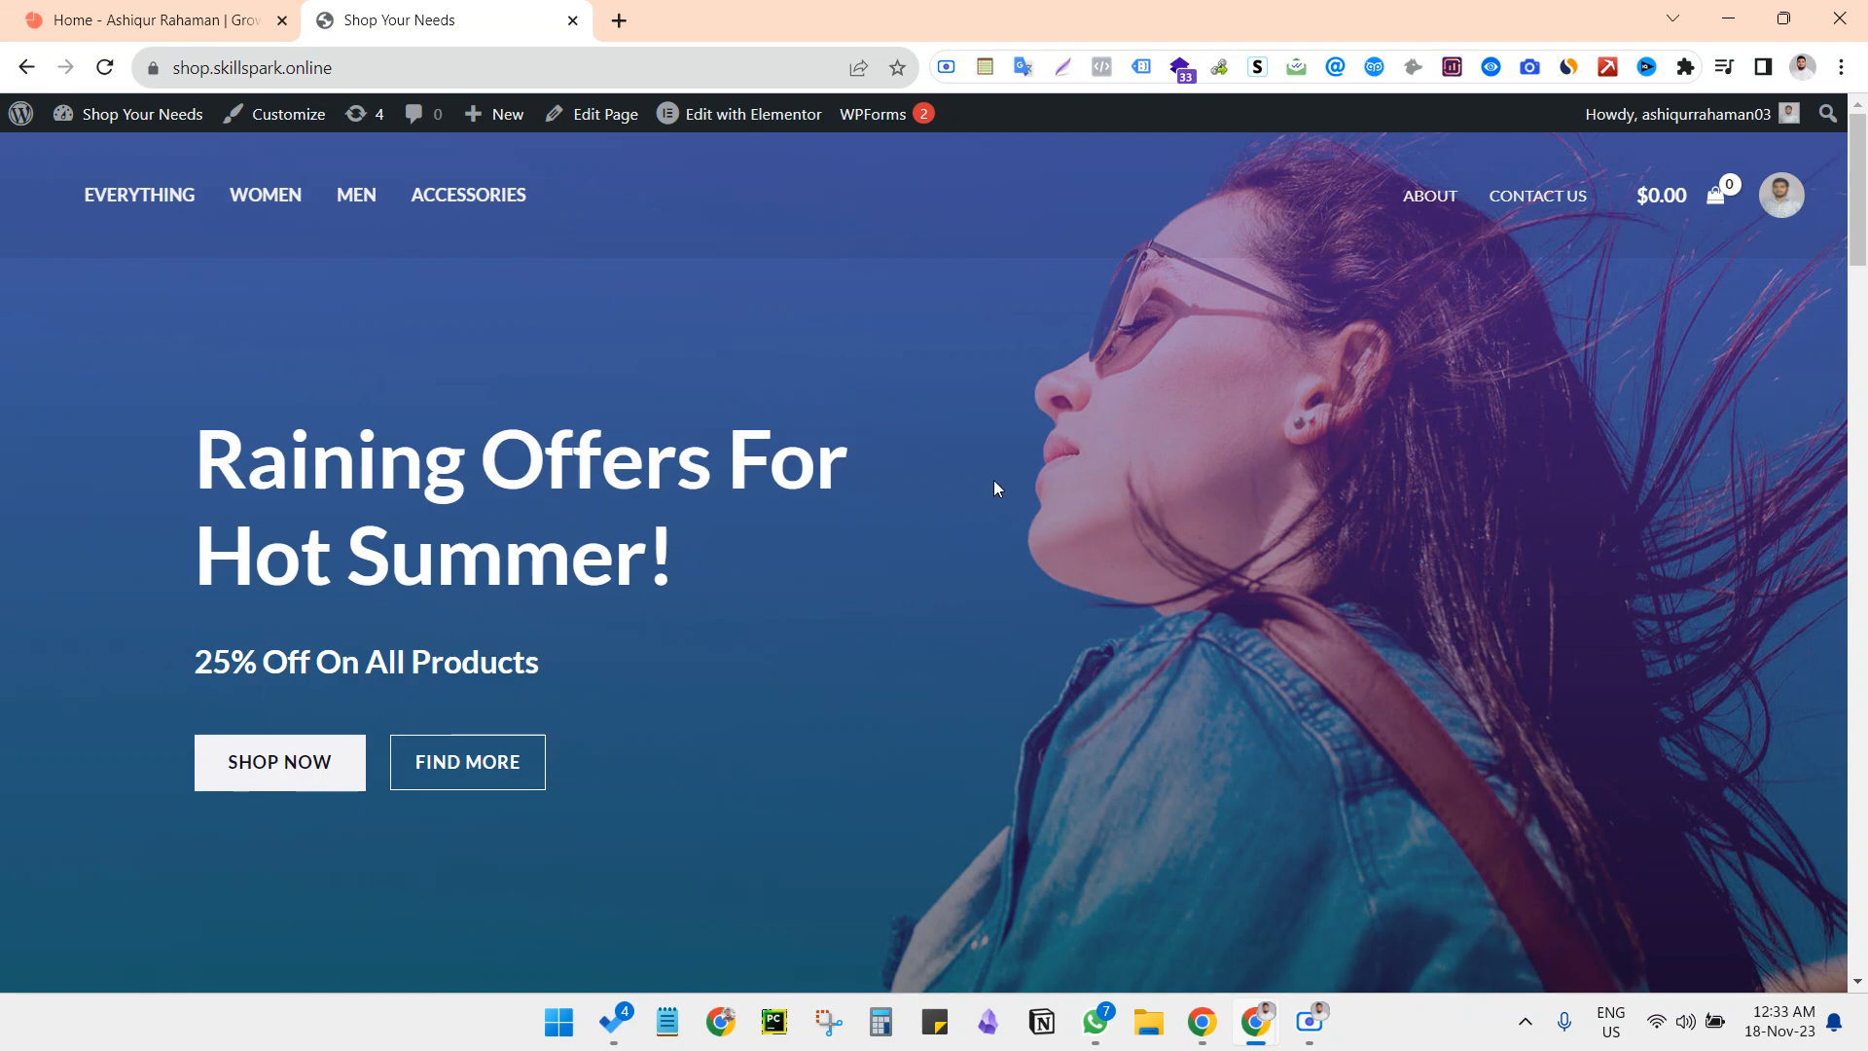
click(619, 20)
text(google)
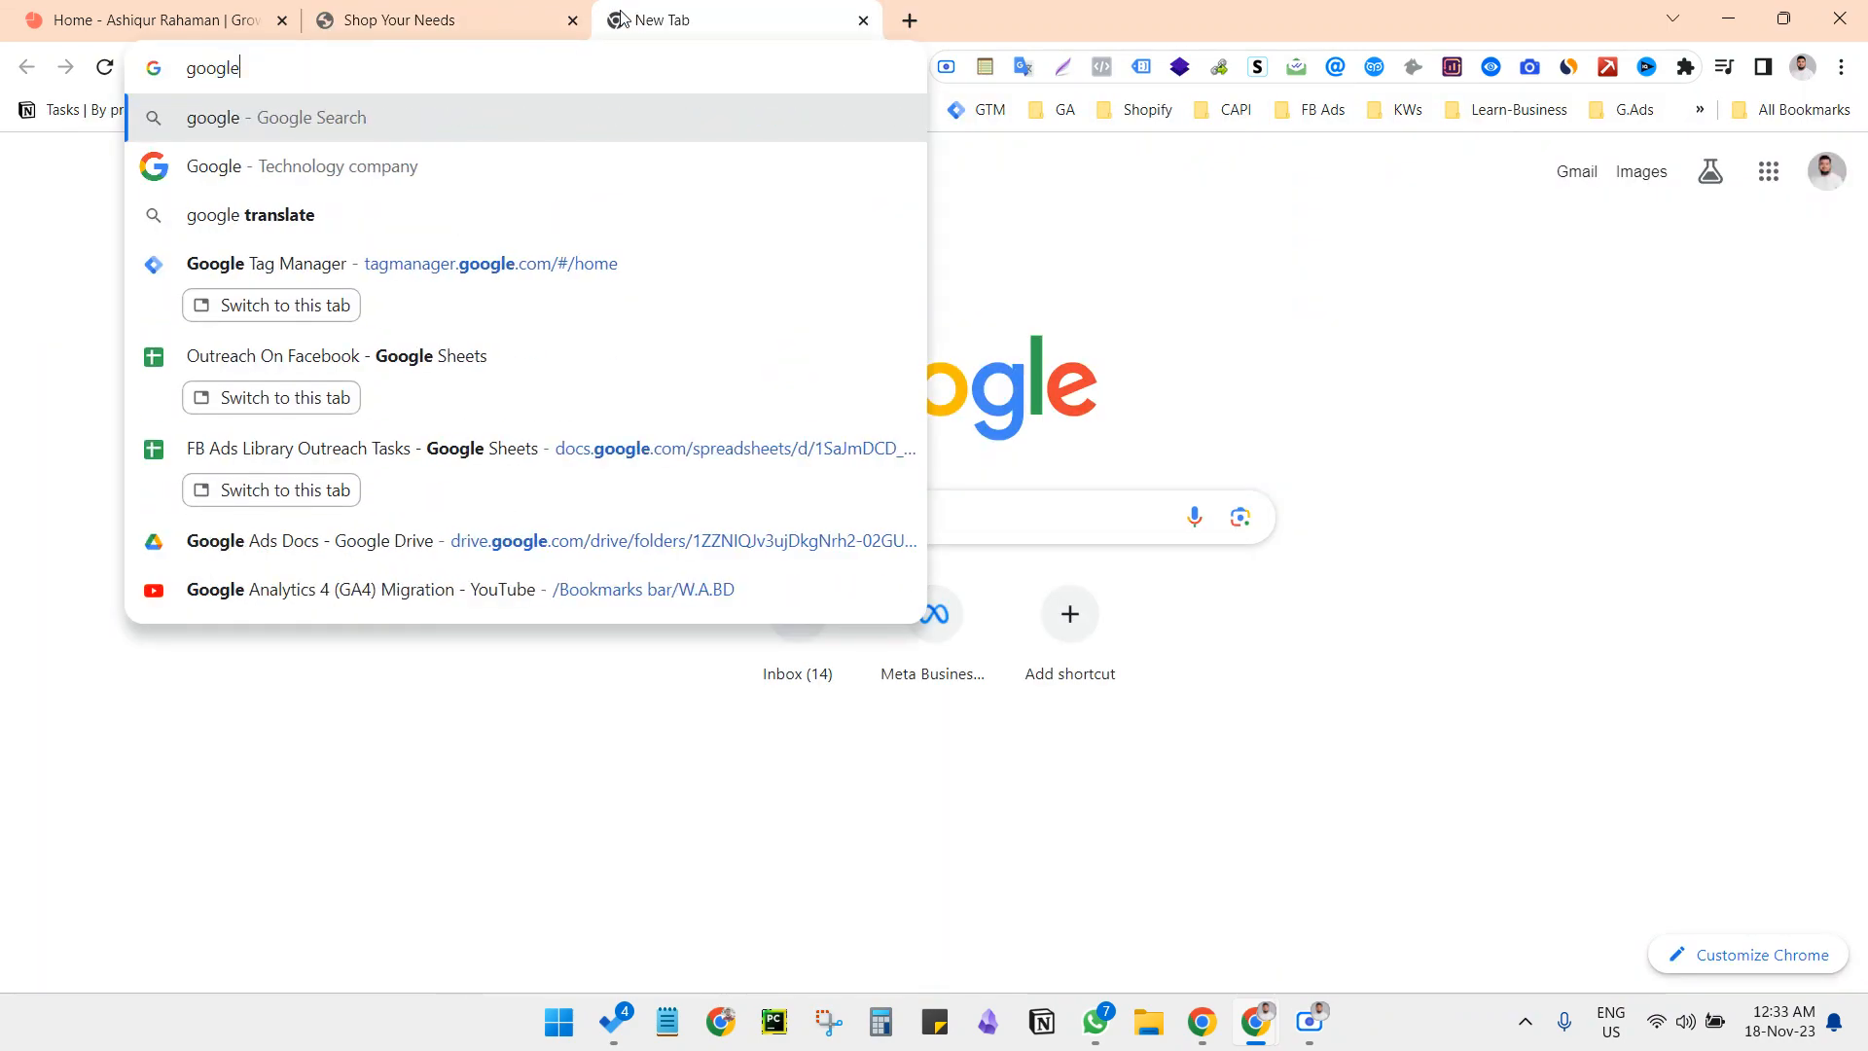
text( tag manager)
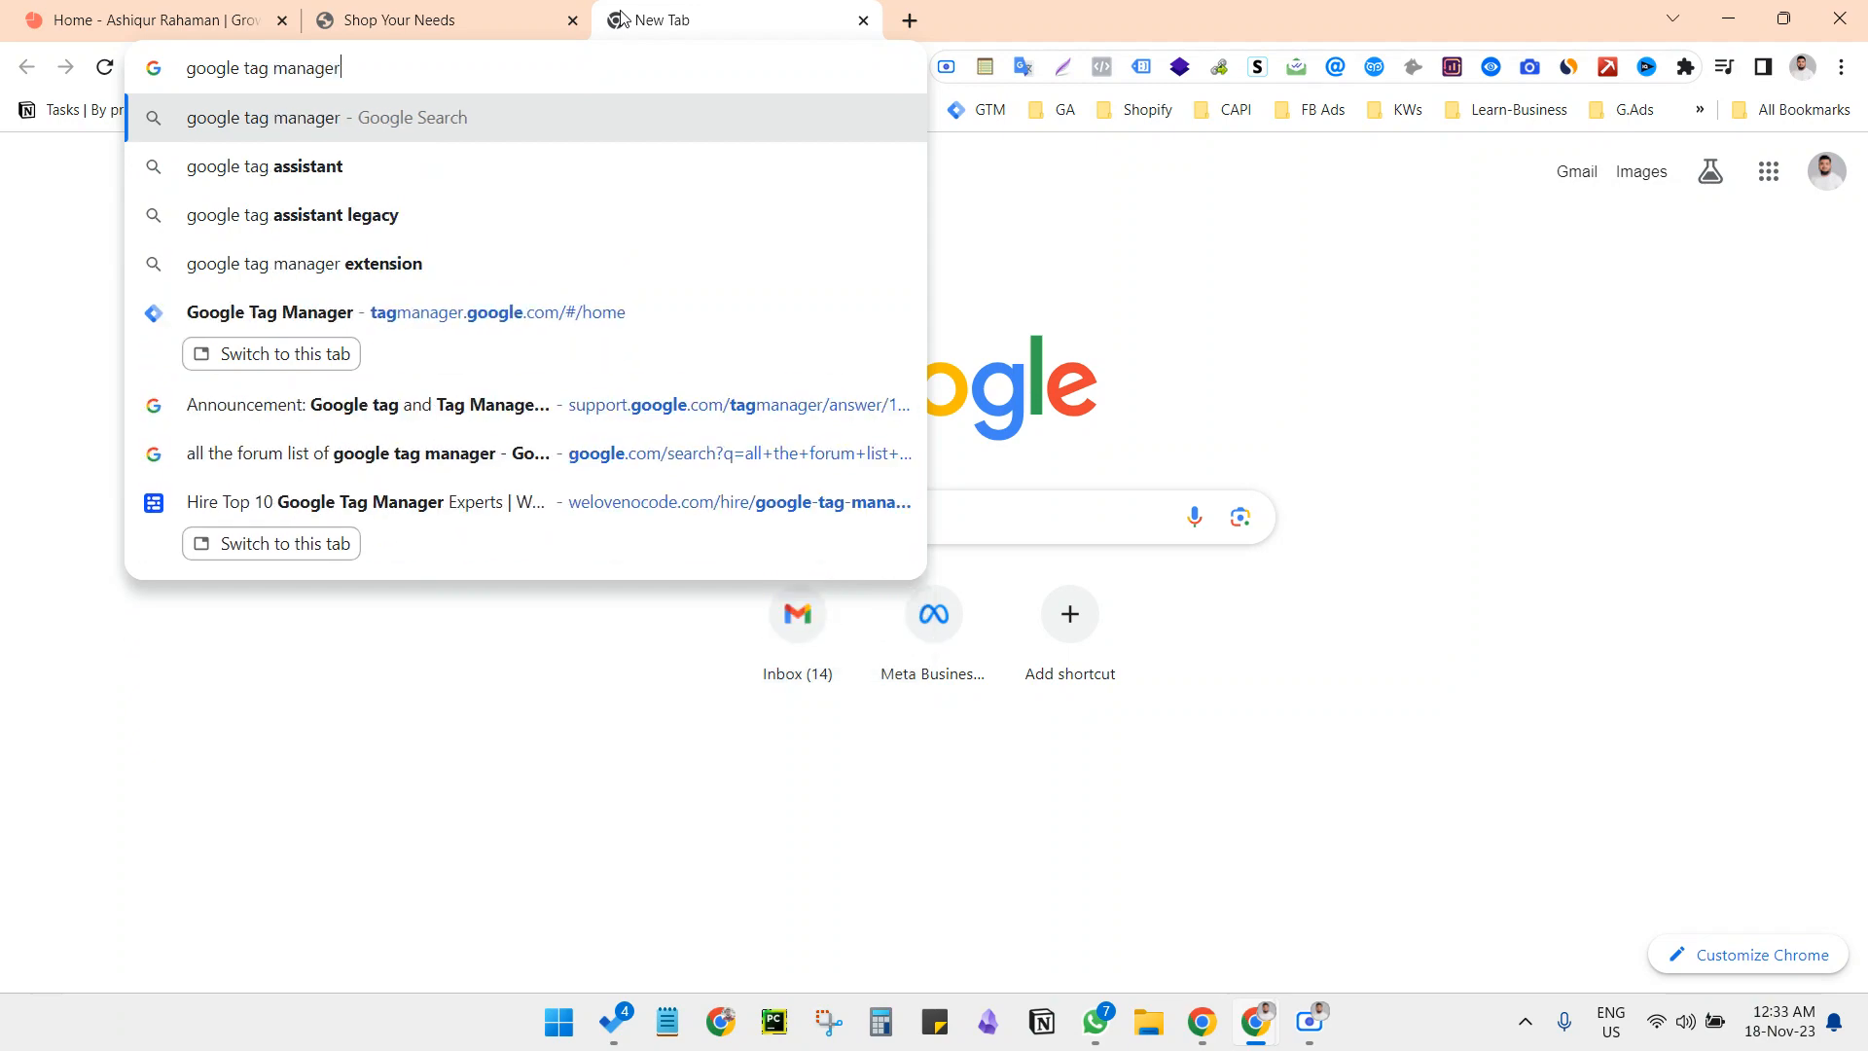
key(Return)
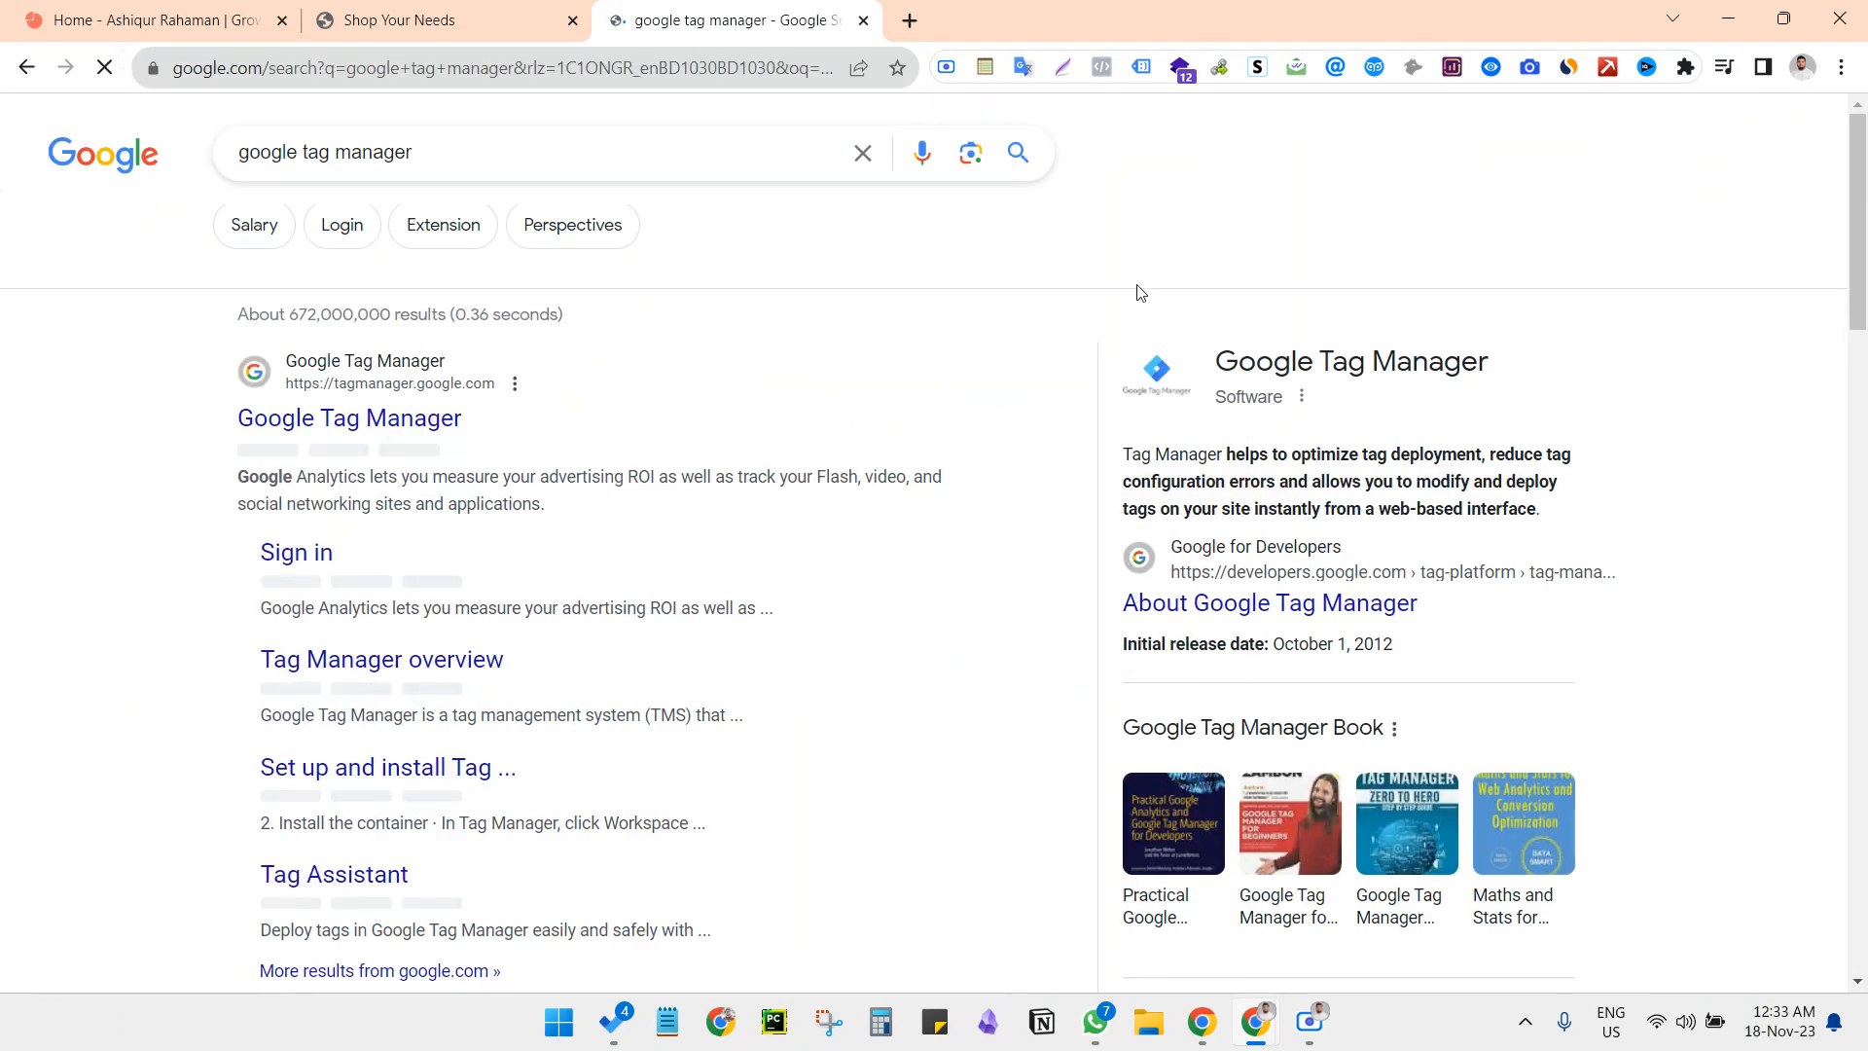
click(385, 426)
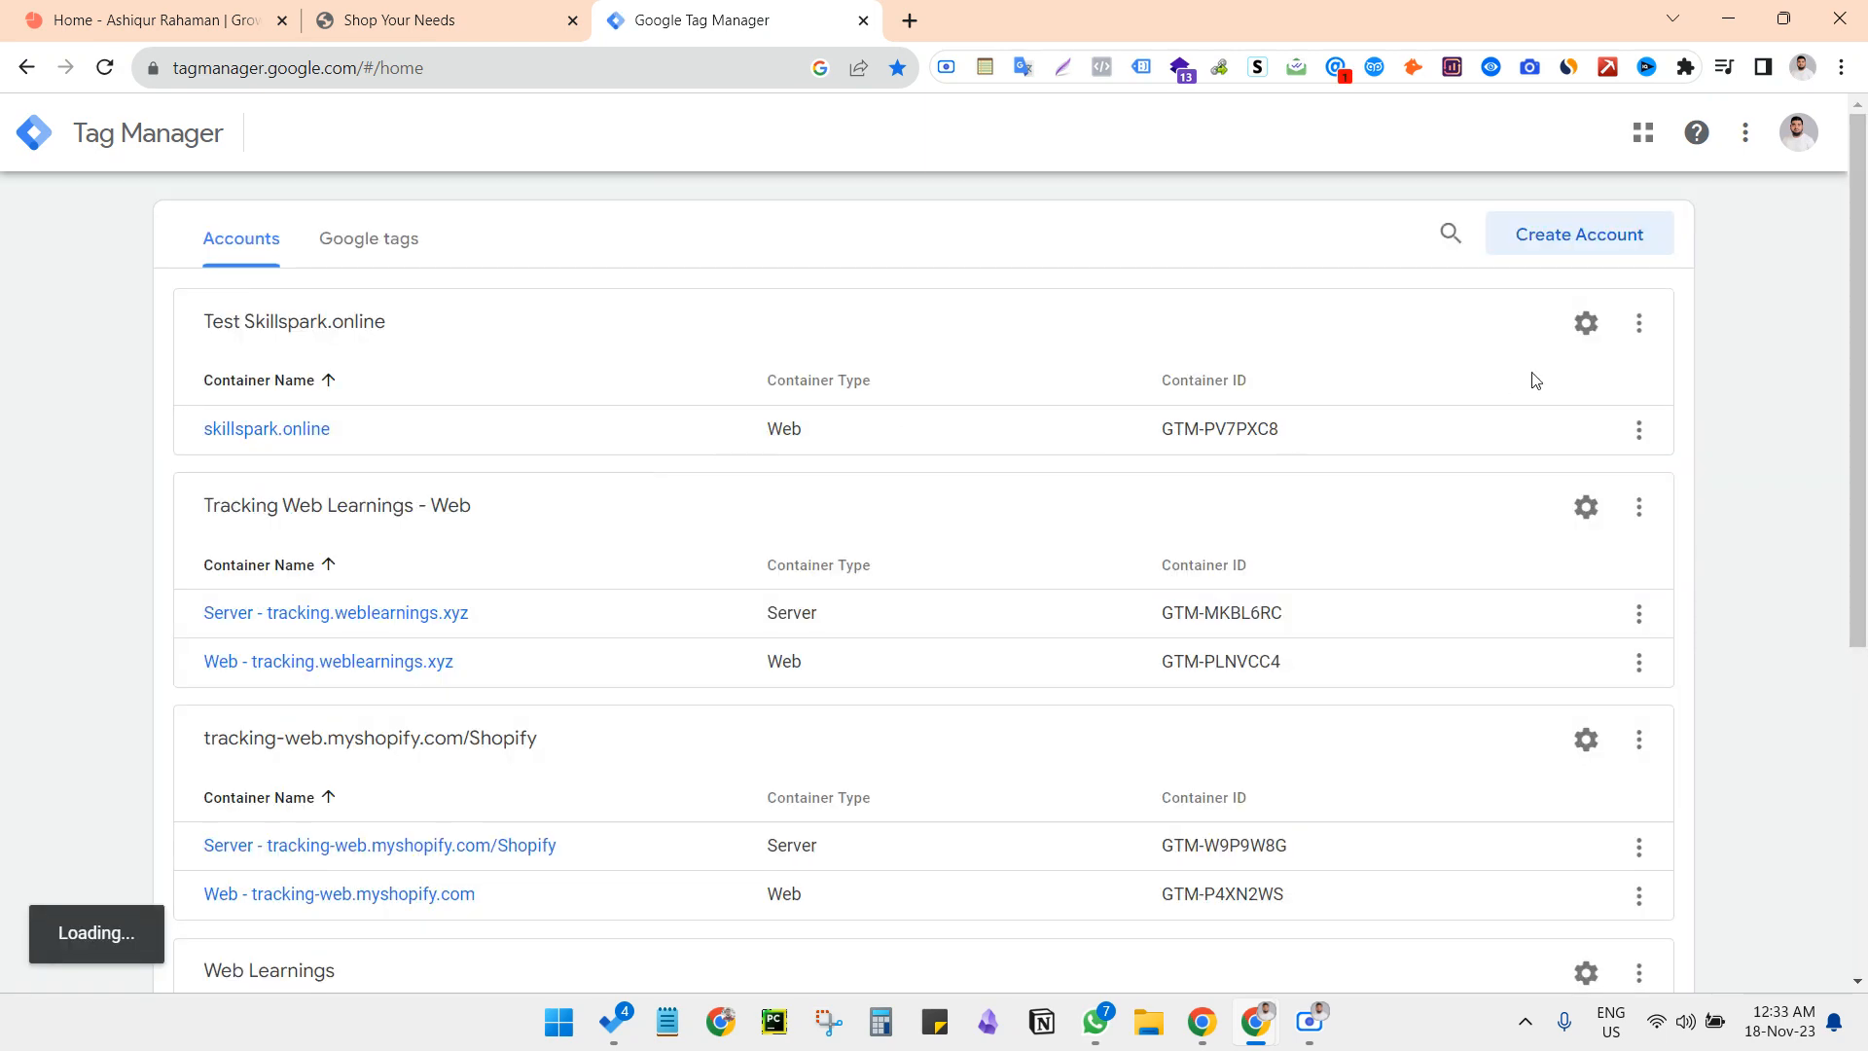
Start a new Tag Manager account and copy the shop website's address, shop.skillspark.online, for its setup form
click(1530, 238)
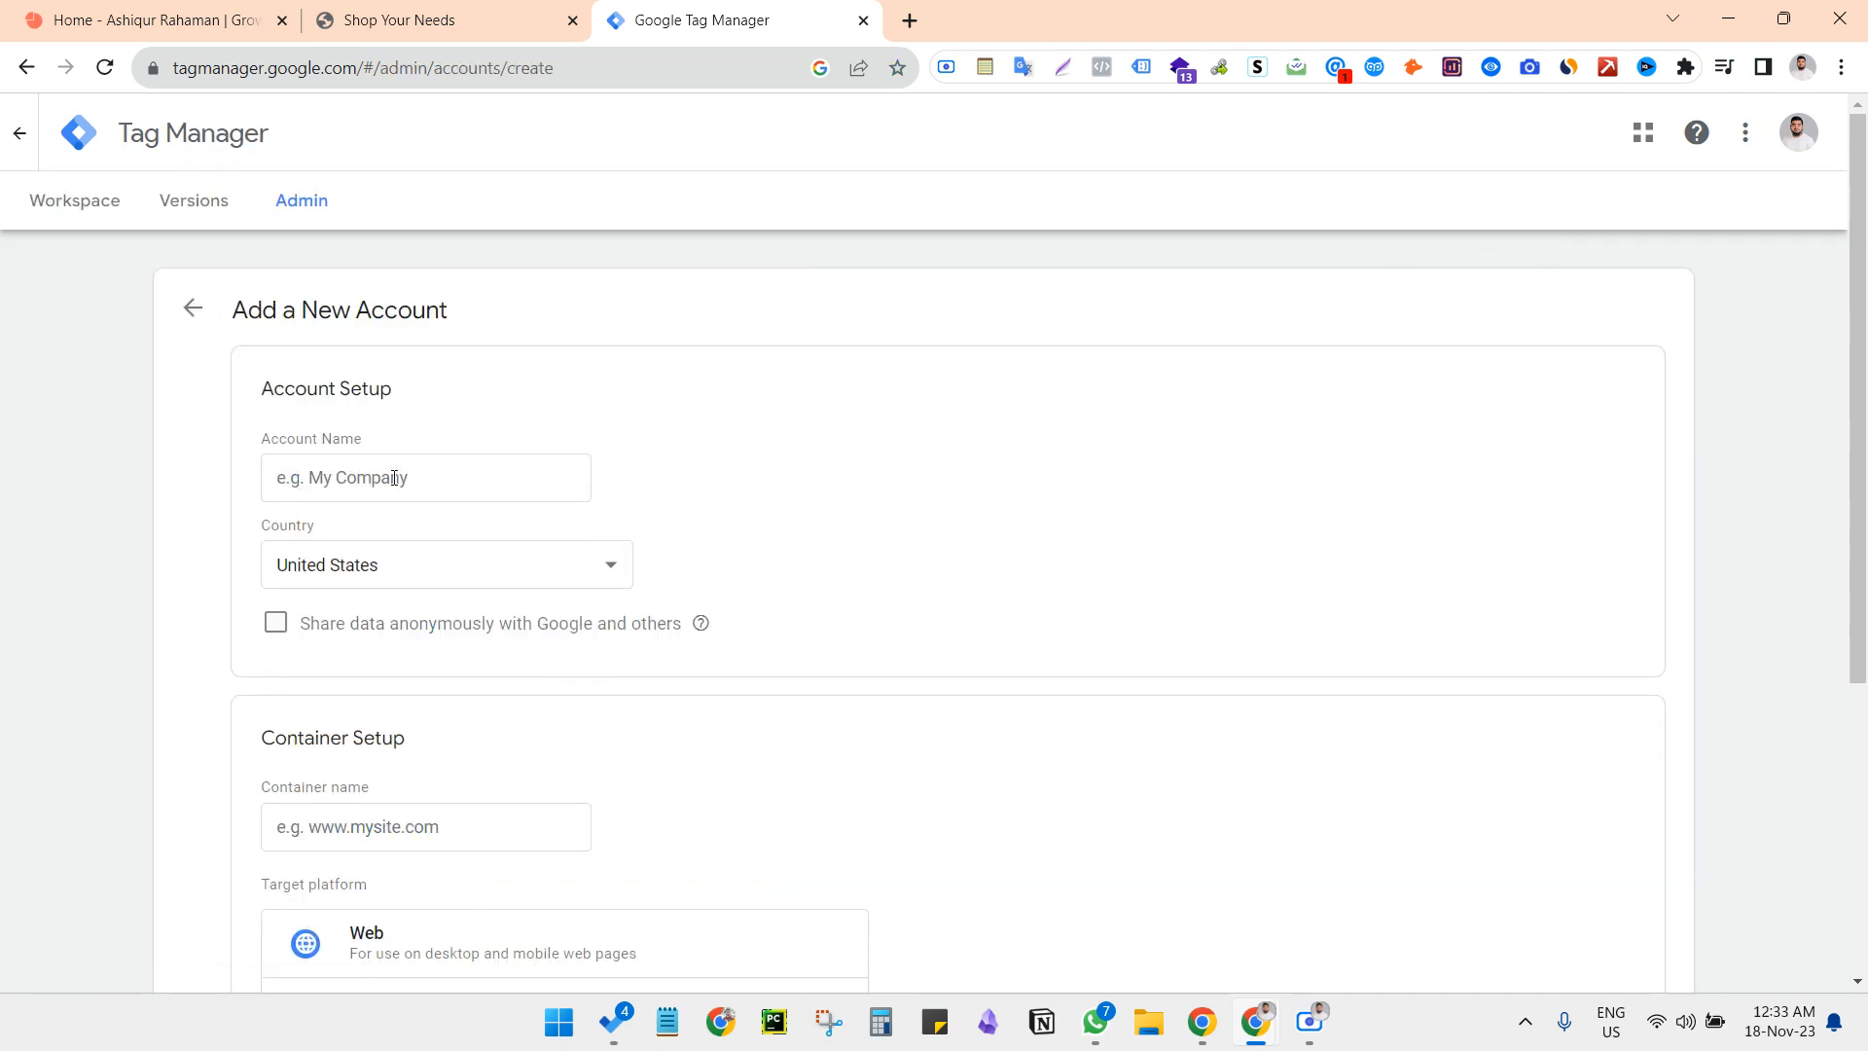
click(399, 20)
click(398, 67)
key(ctrl+c)
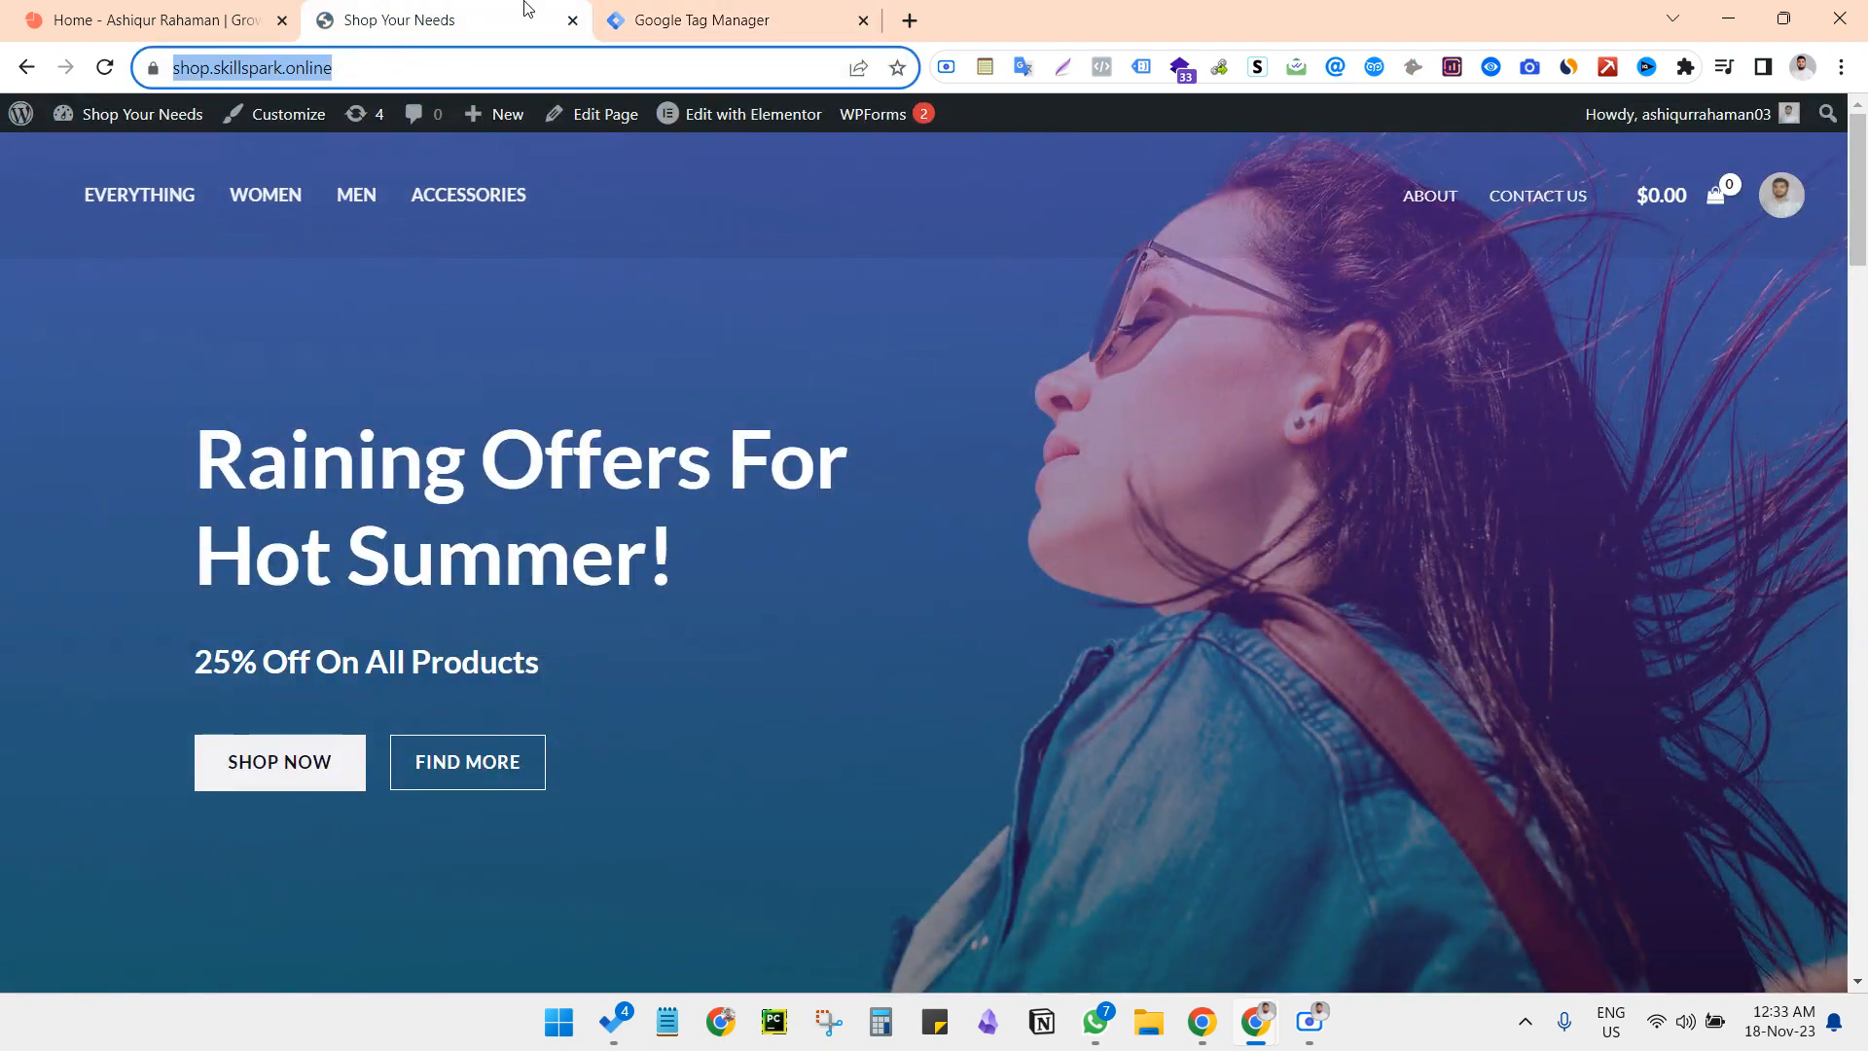
click(613, 13)
Name the new Tag Manager account "Shopping Website"
click(368, 479)
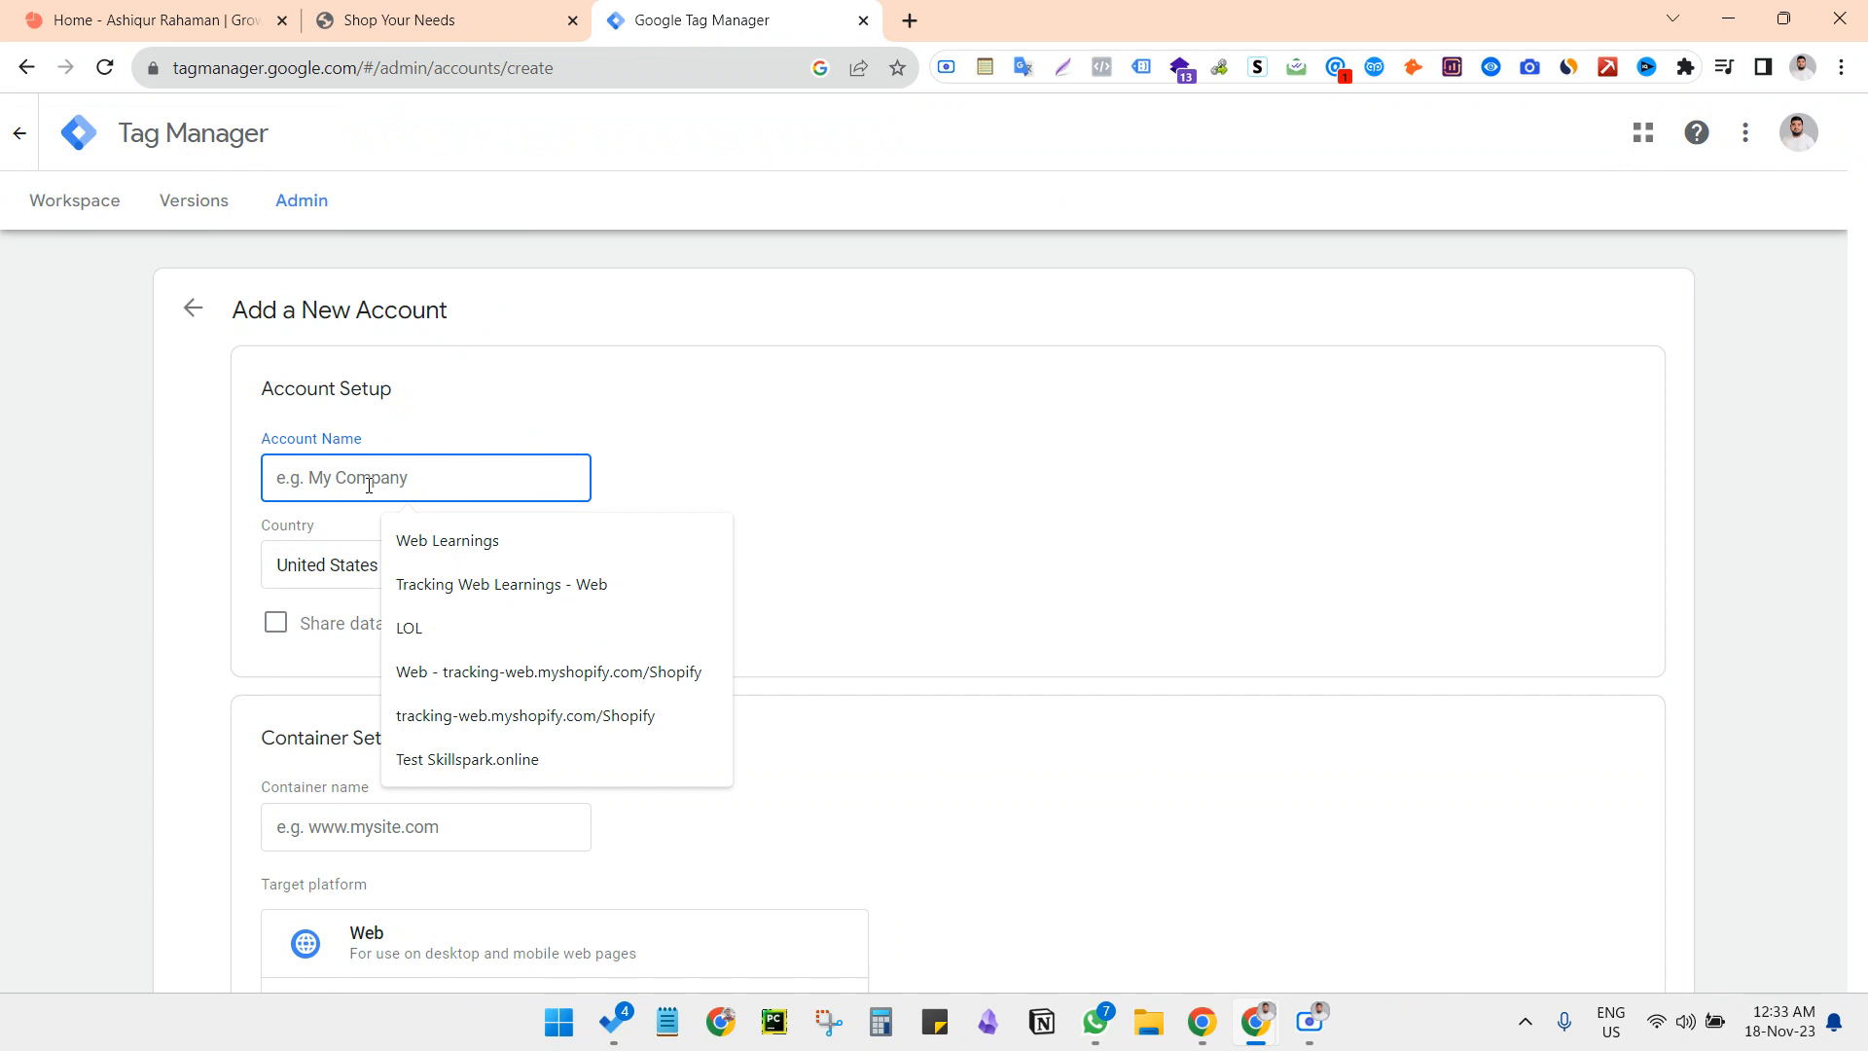
text(Sh)
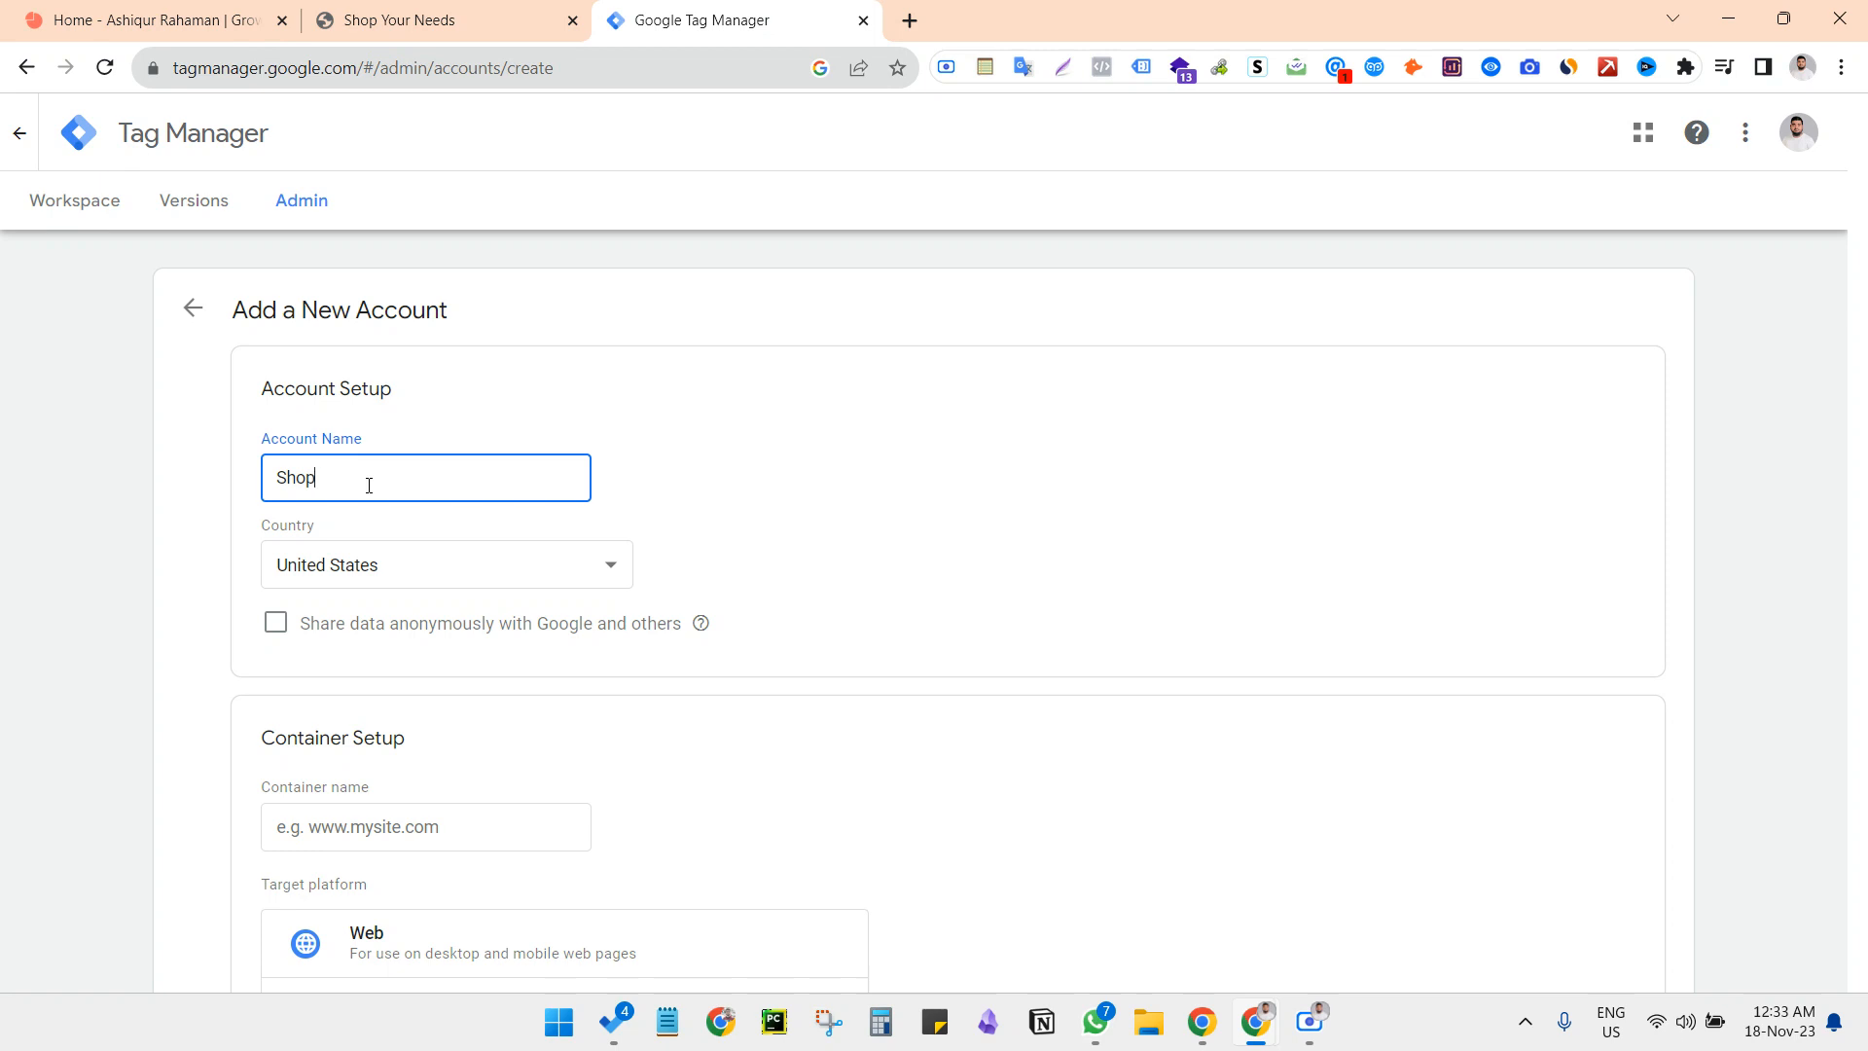
text(oping We)
key(BackSpace)
key(BackSpace)
key(BackSpace)
key(BackSpace)
text(ping Website)
scroll(530, 483, down, 2)
click(365, 688)
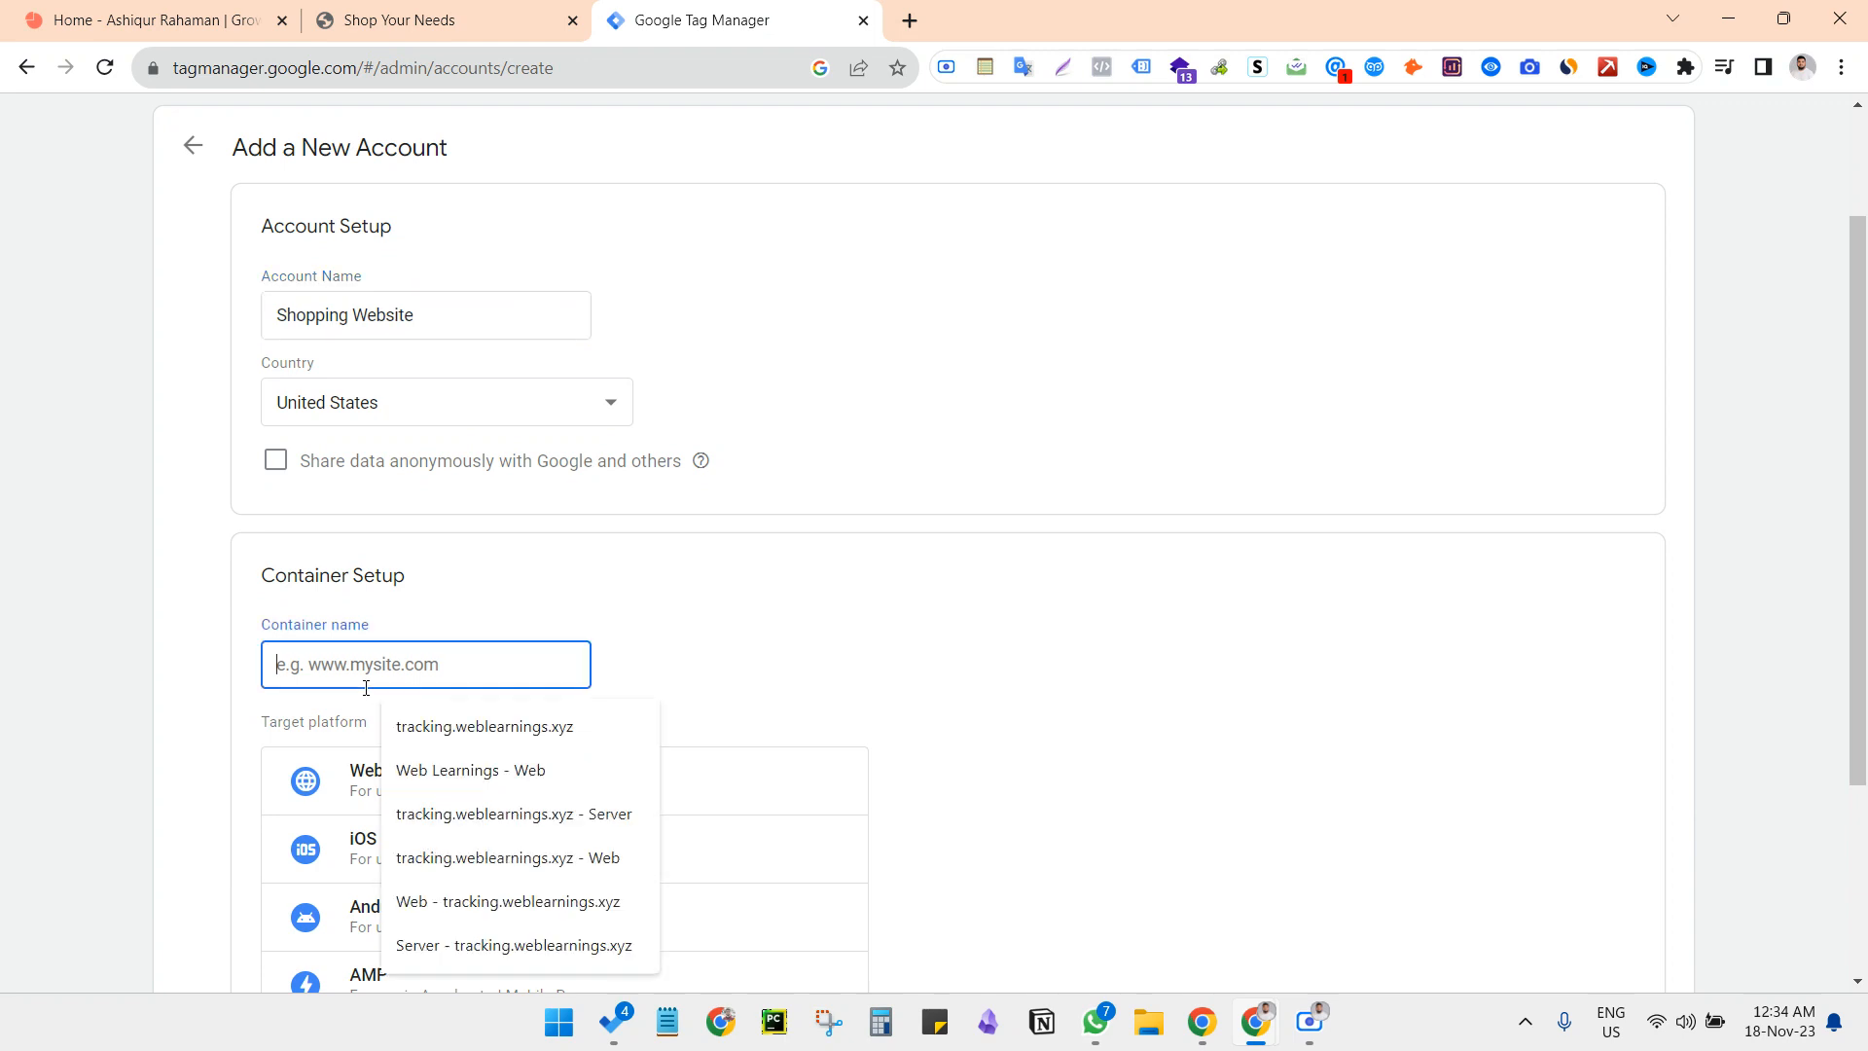
key(ctrl+v)
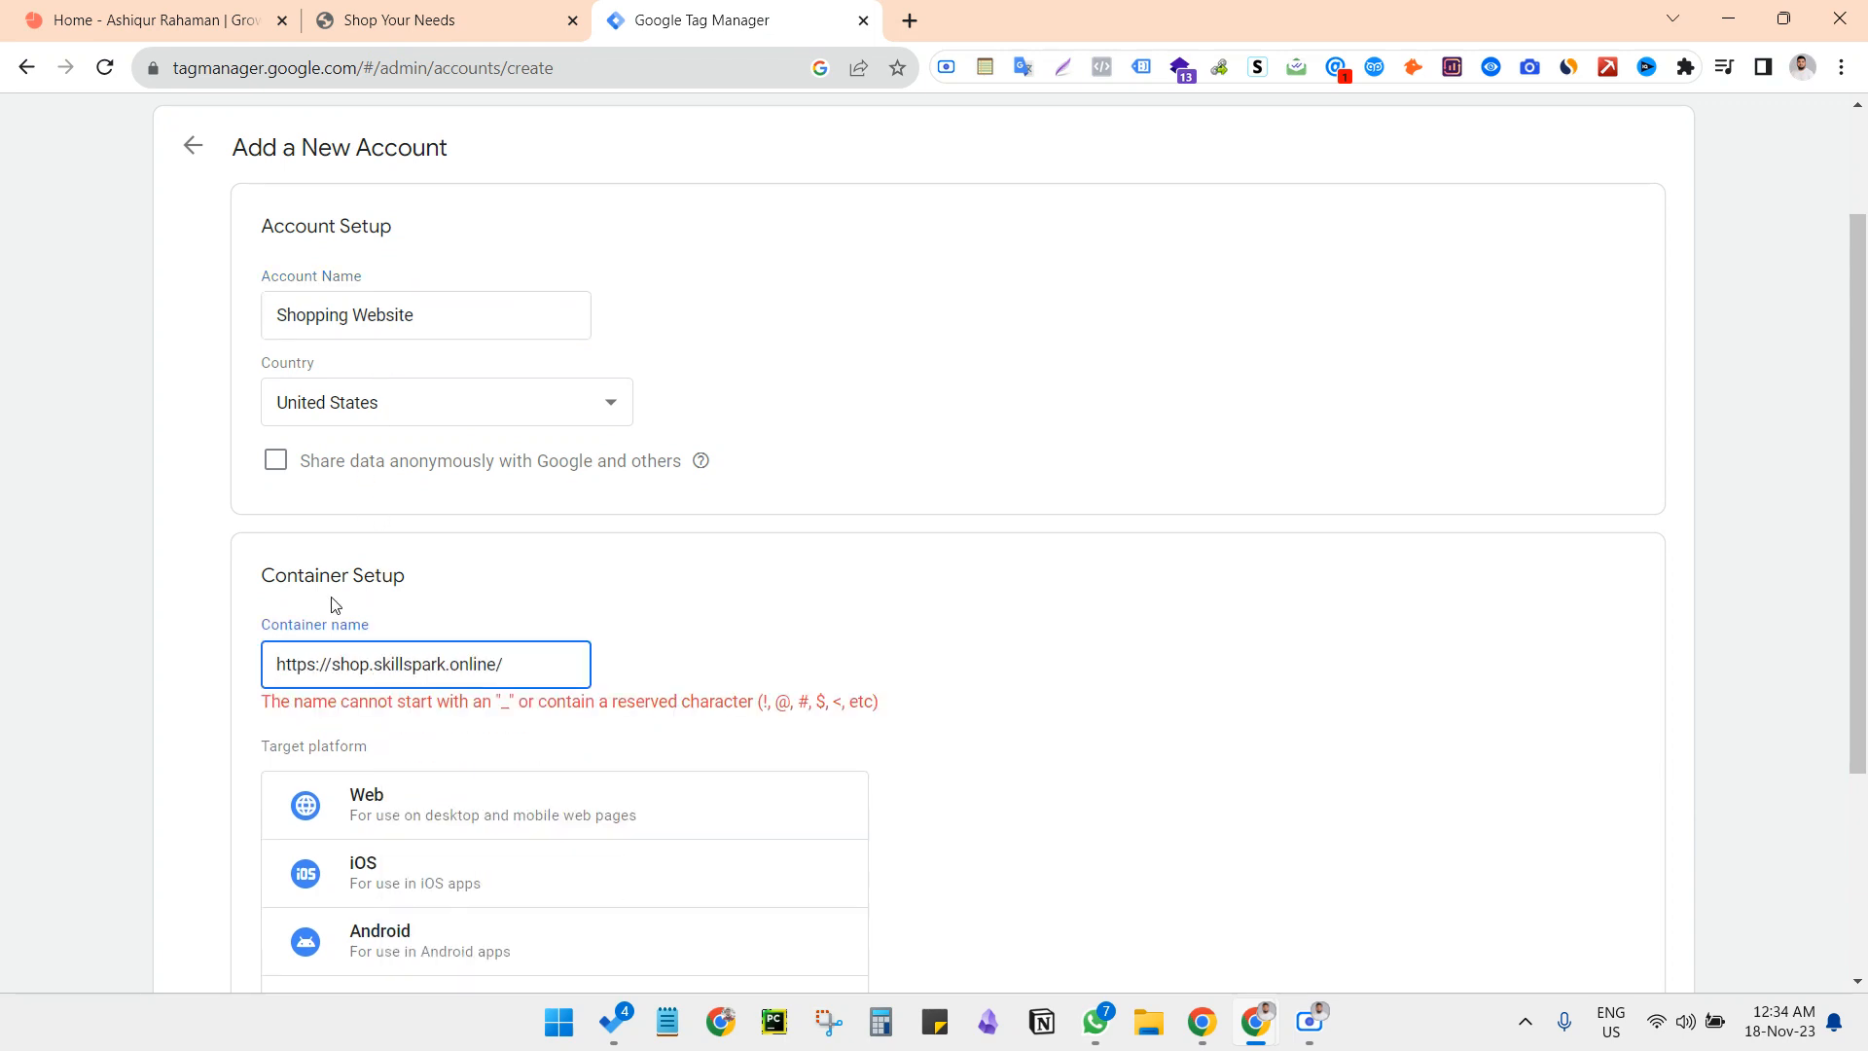
drag(332, 666, 137, 671)
key(BackSpace)
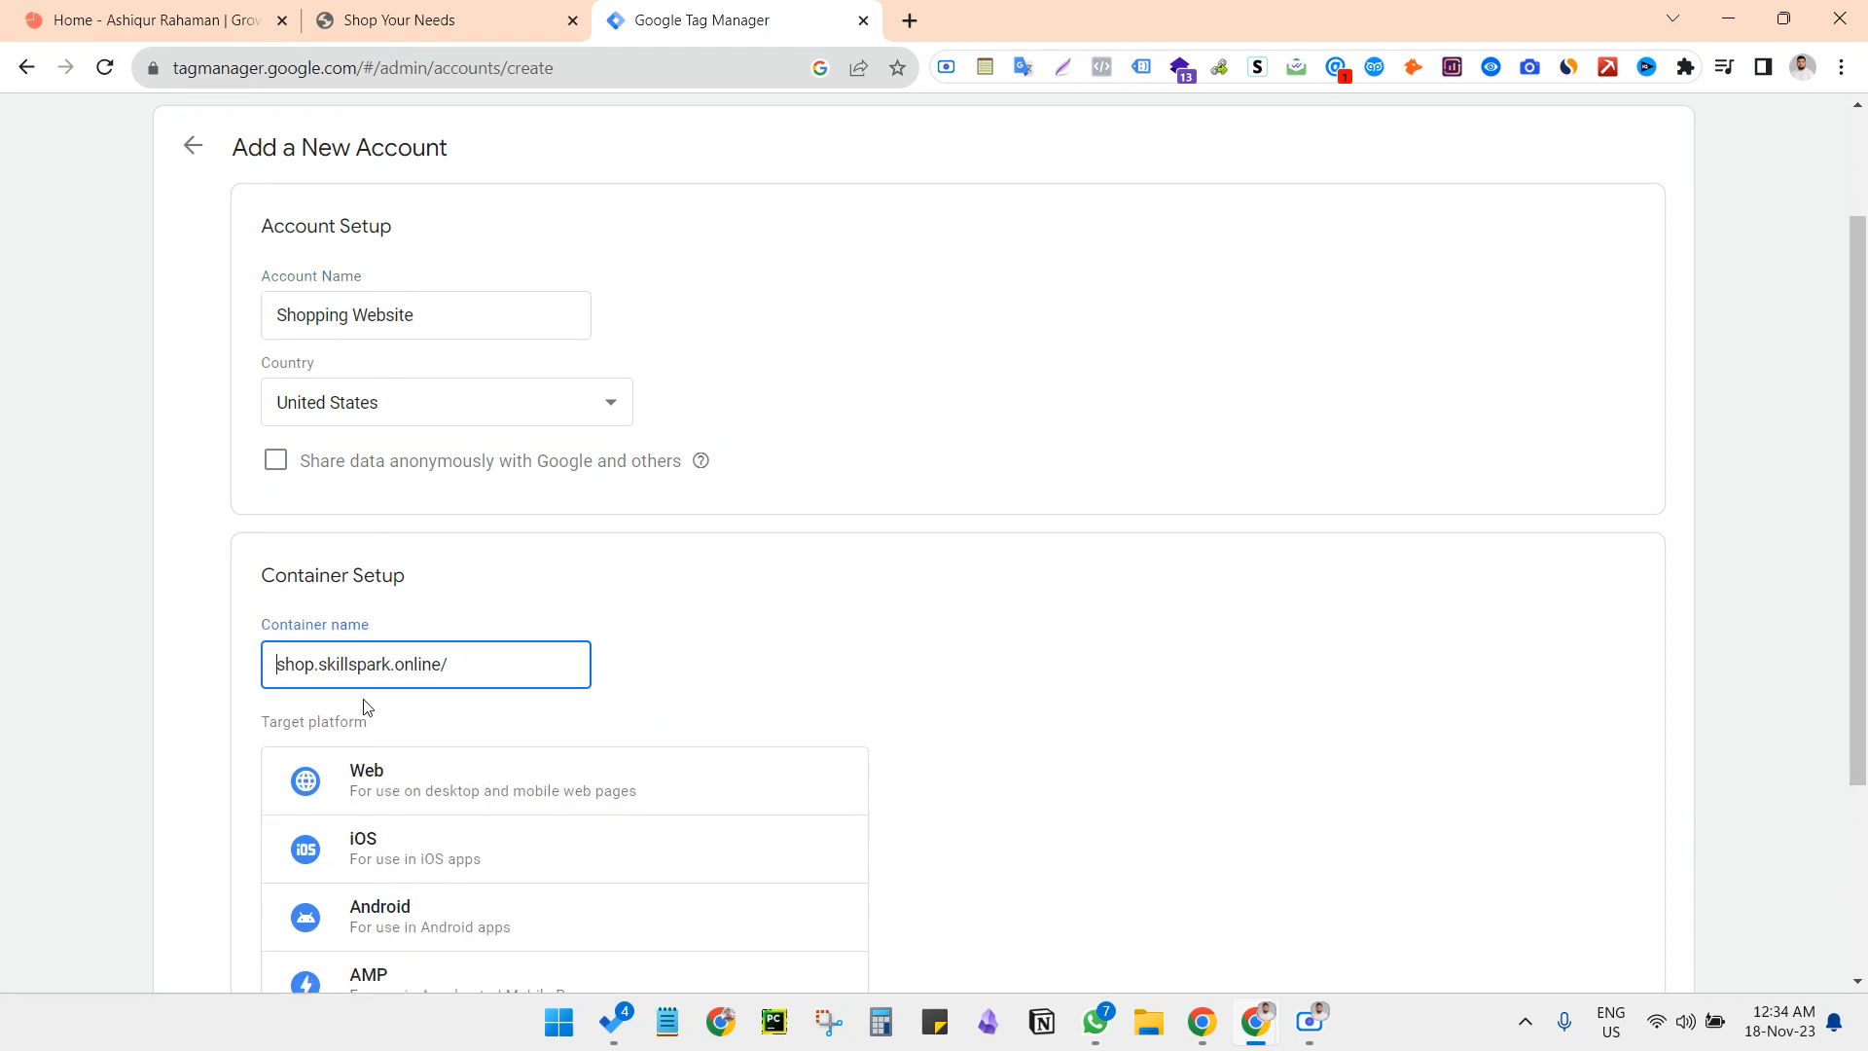
scroll(788, 646, down, 2)
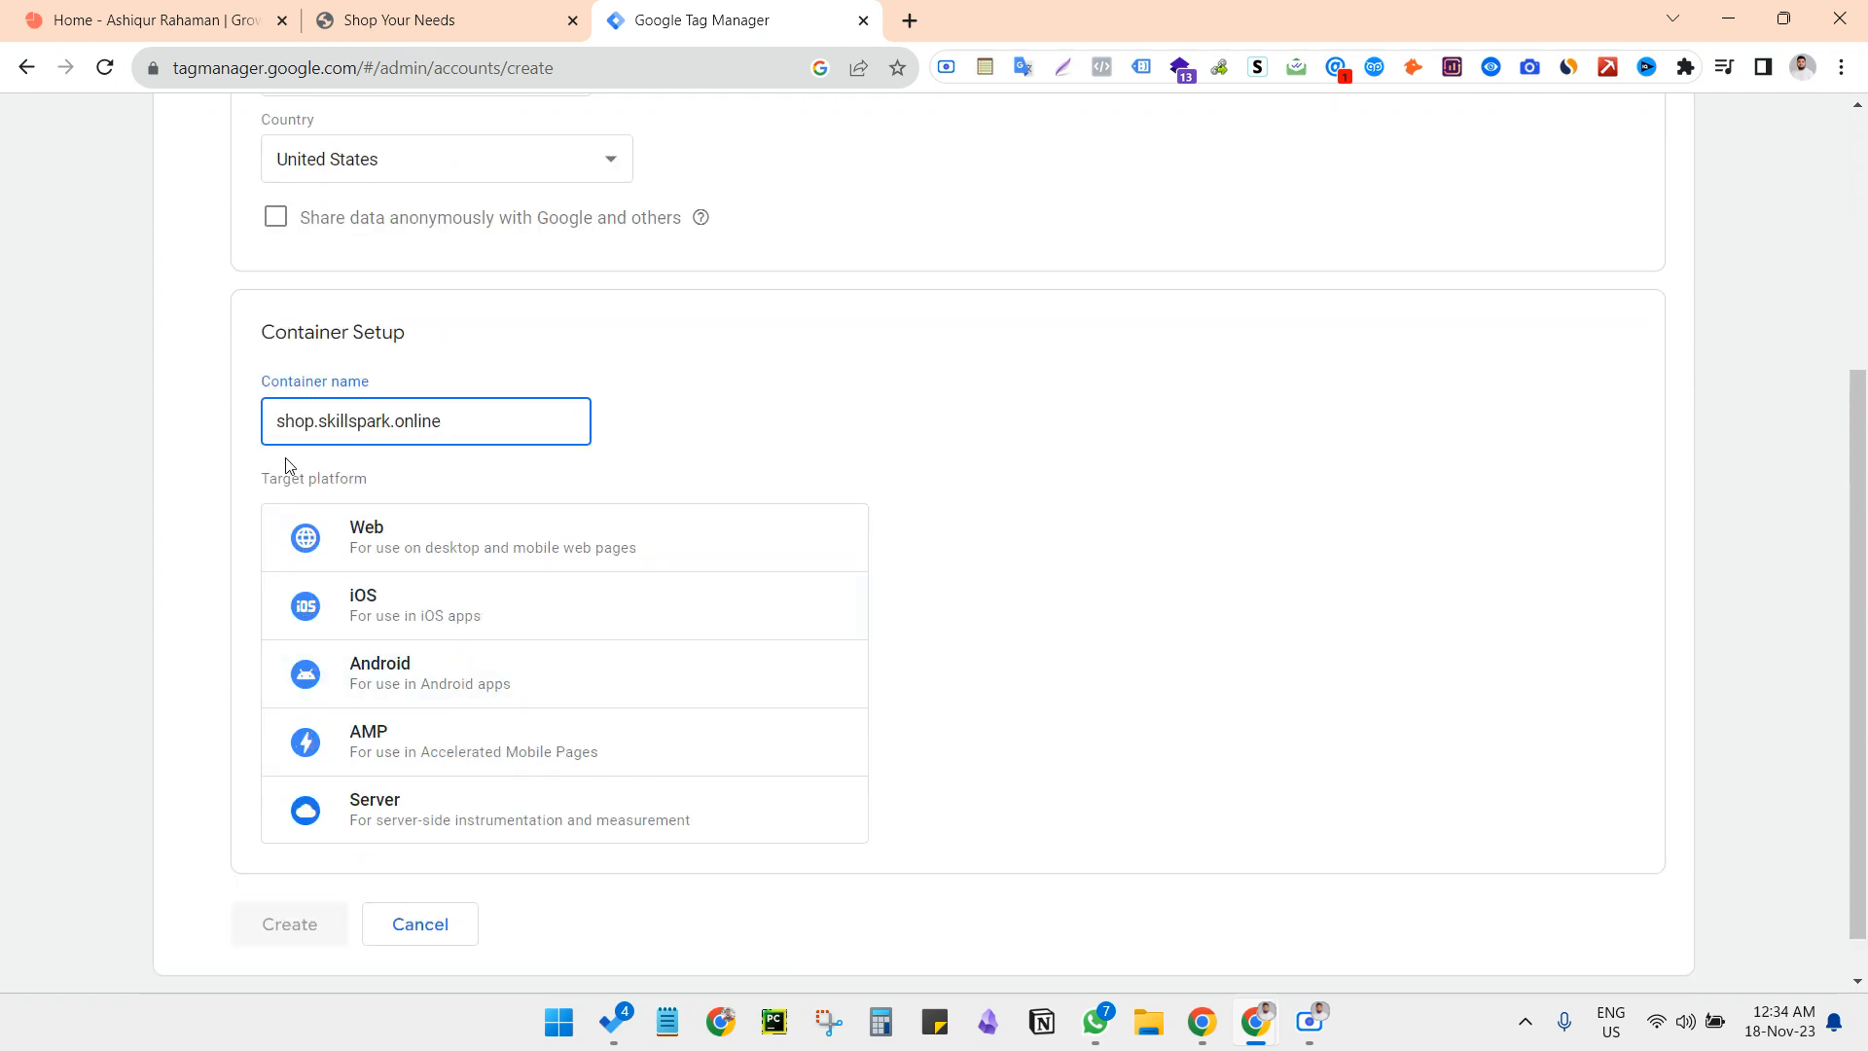
click(384, 538)
scroll(545, 822, down, 1)
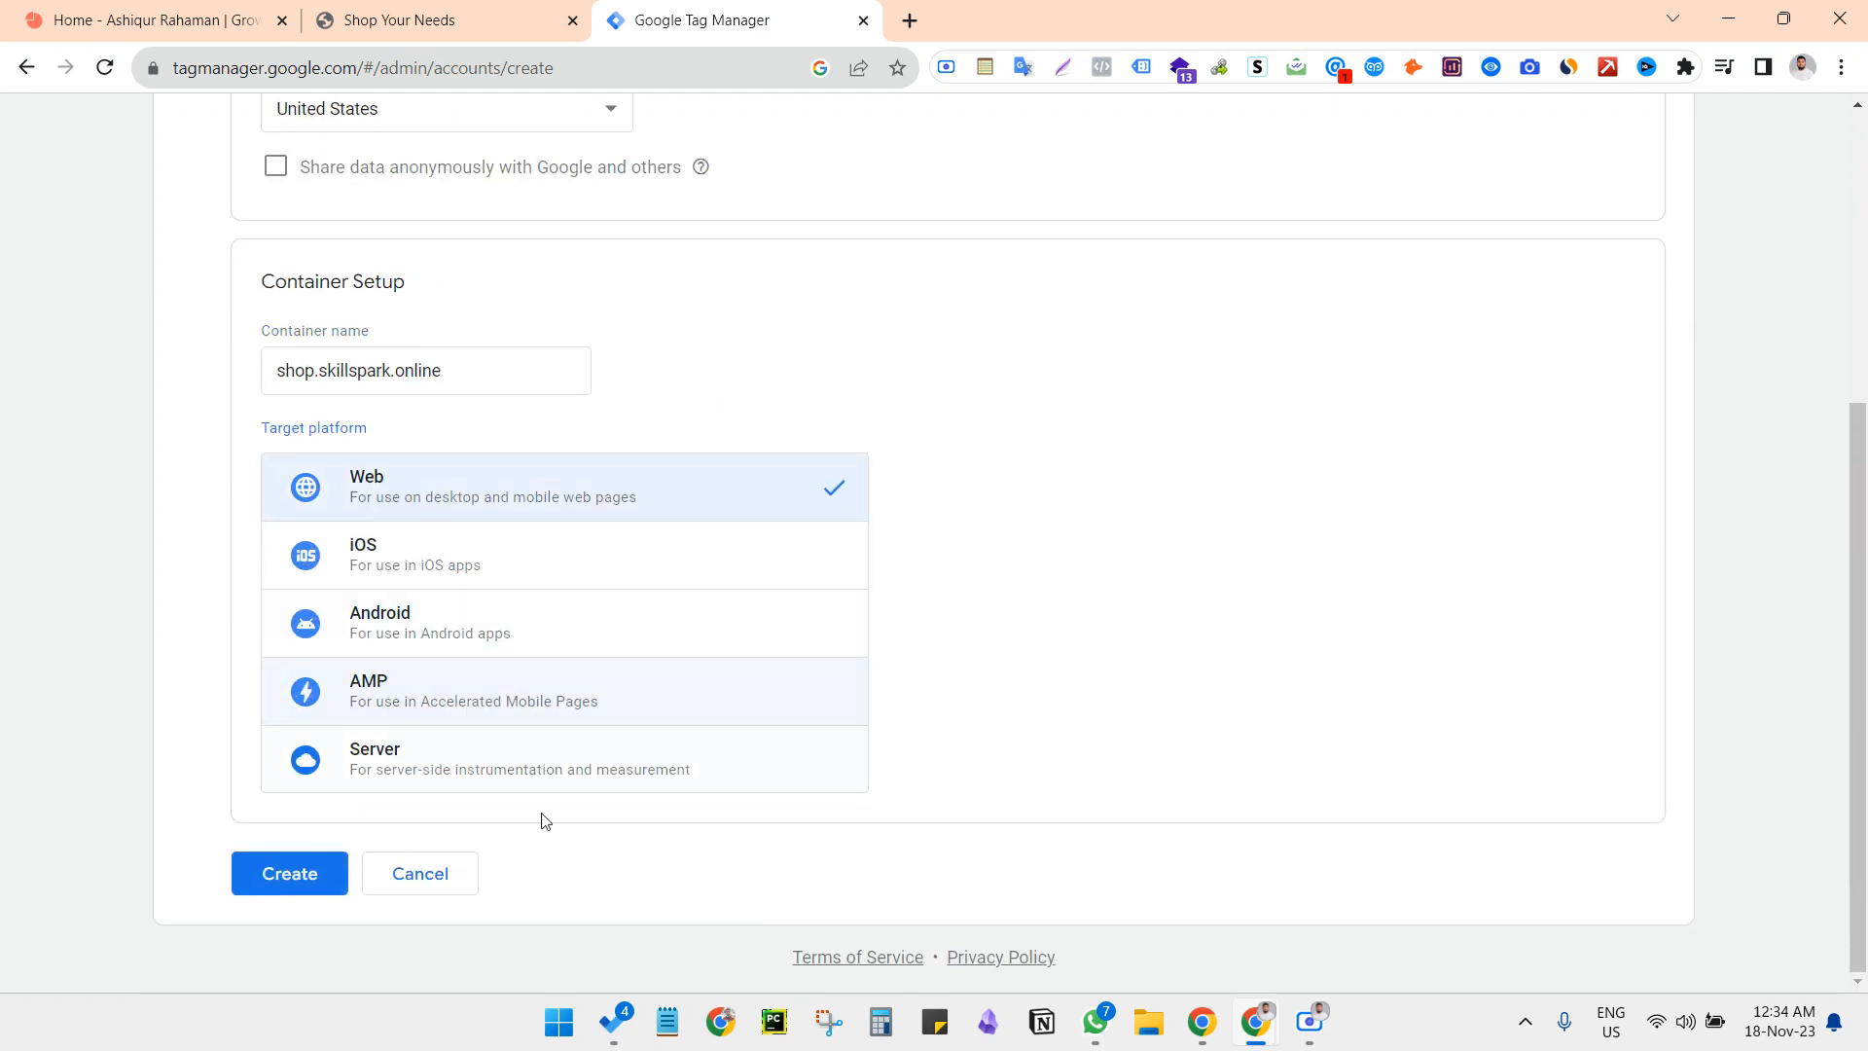
Create the account, accepting the terms of service and GDPR data processing terms, and dismiss the dialog shown over the new workspace
click(282, 880)
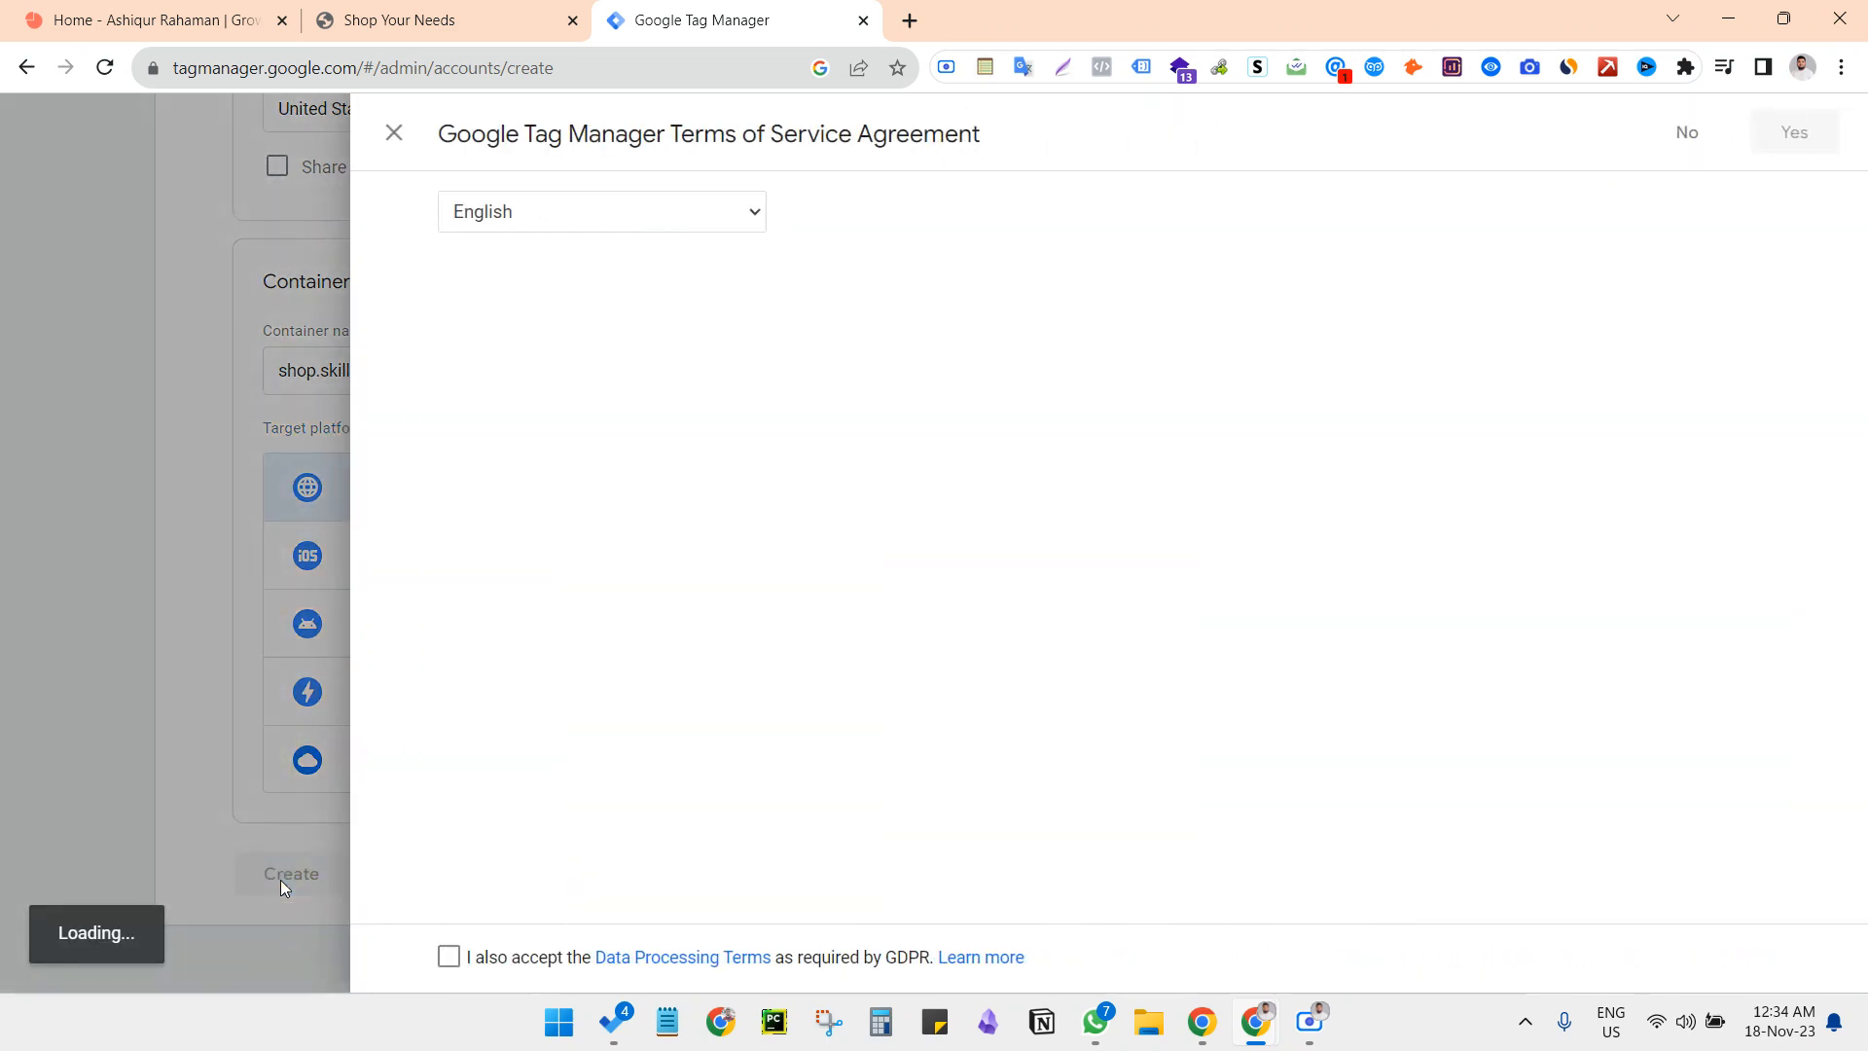
scroll(873, 750, down, 5)
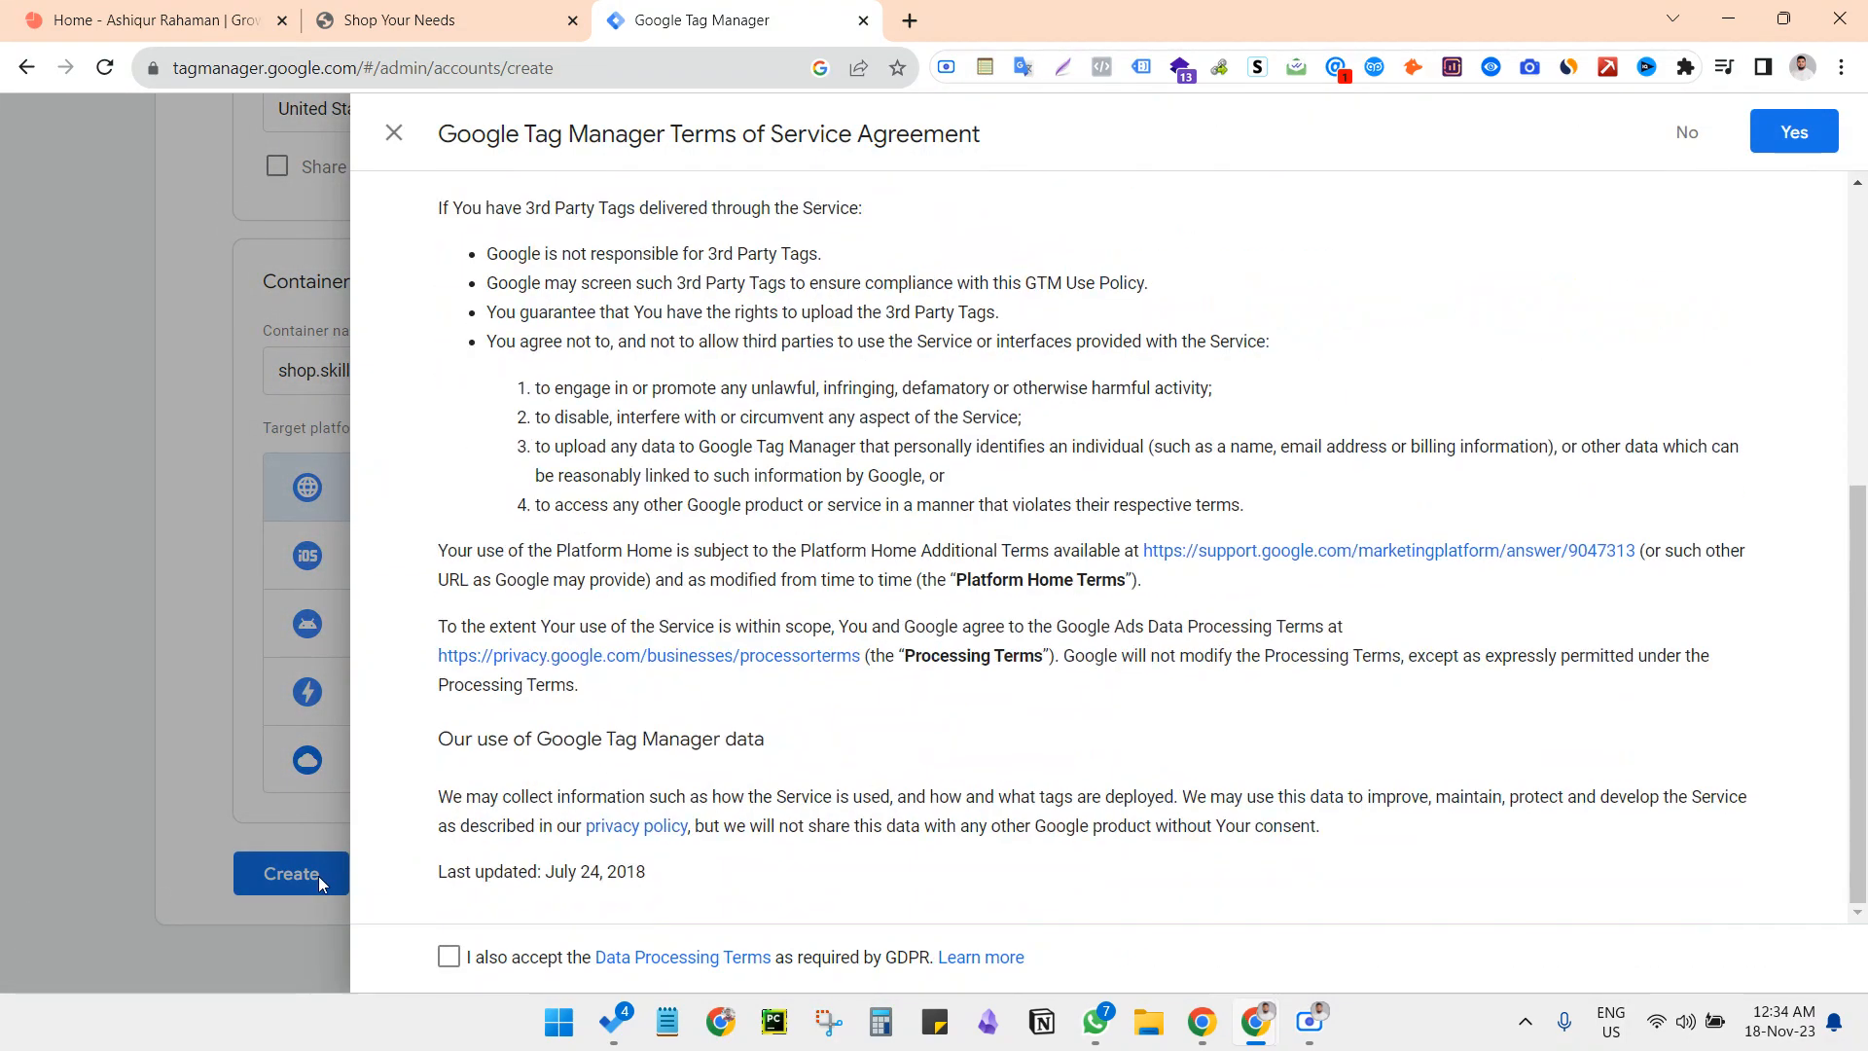
click(448, 957)
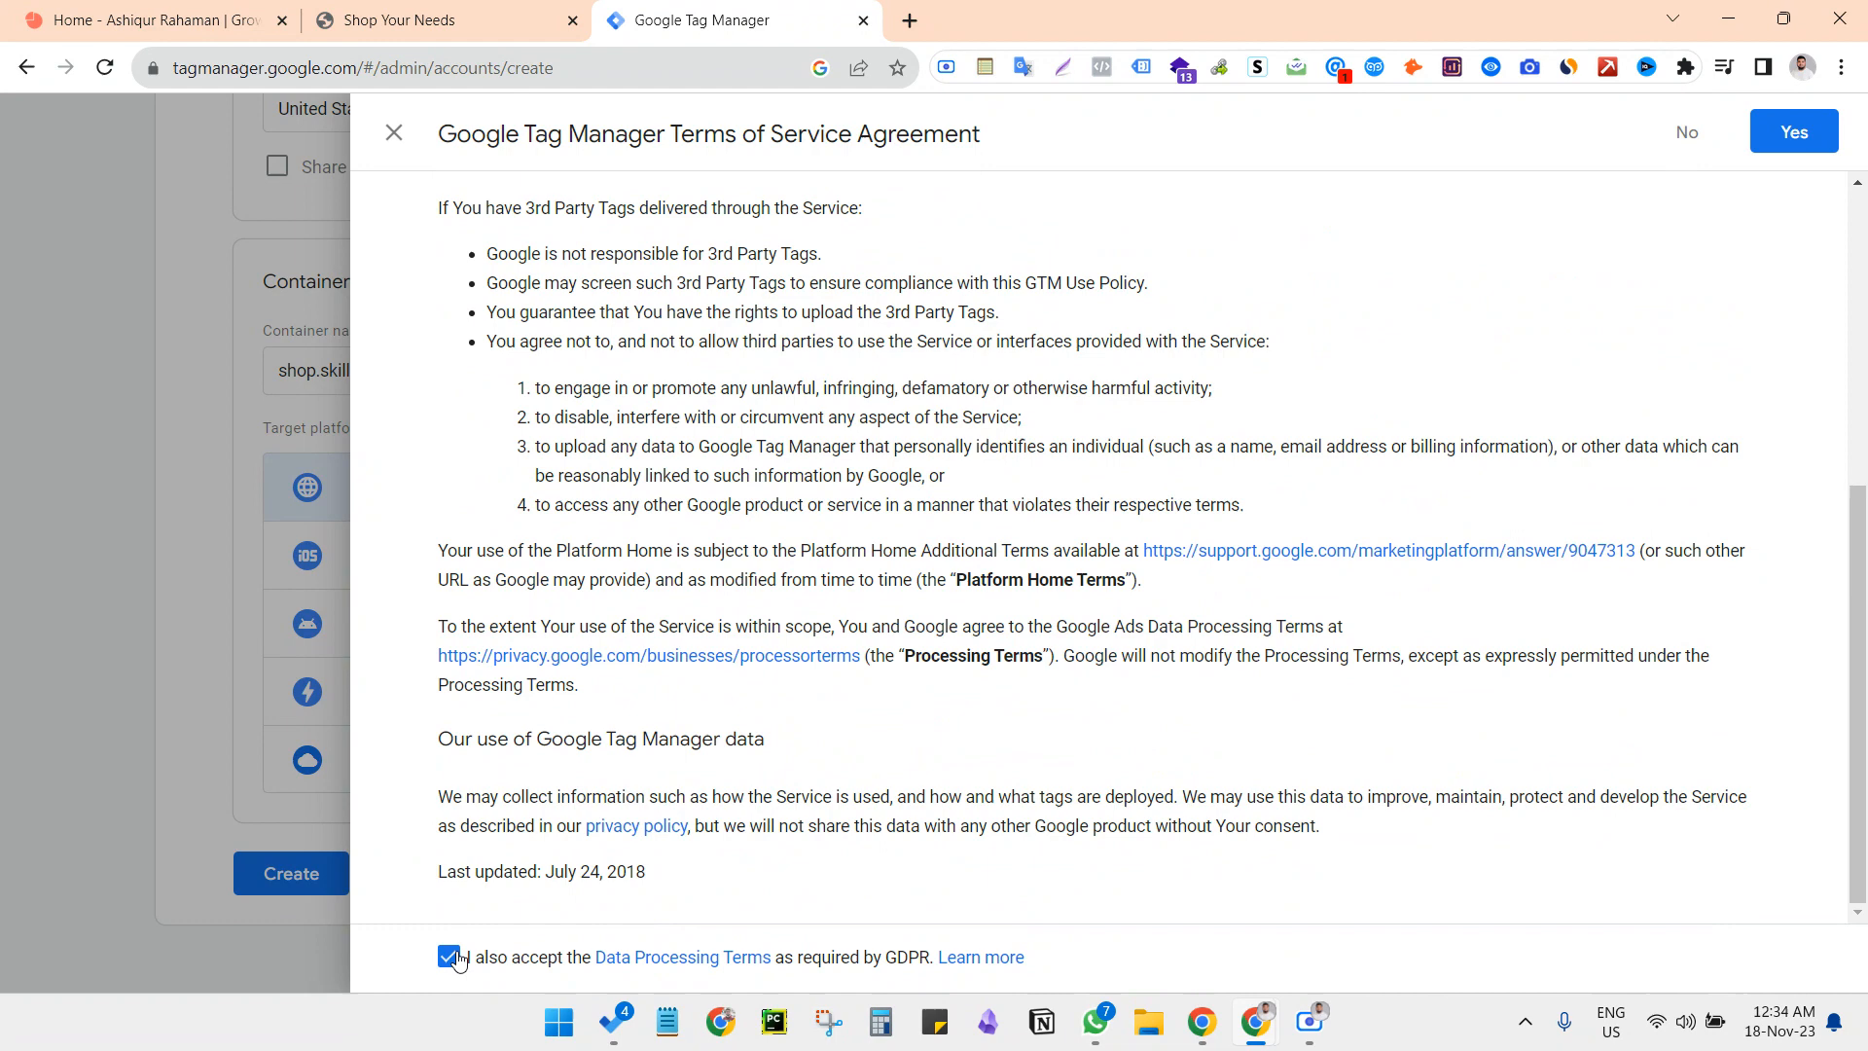
click(1807, 139)
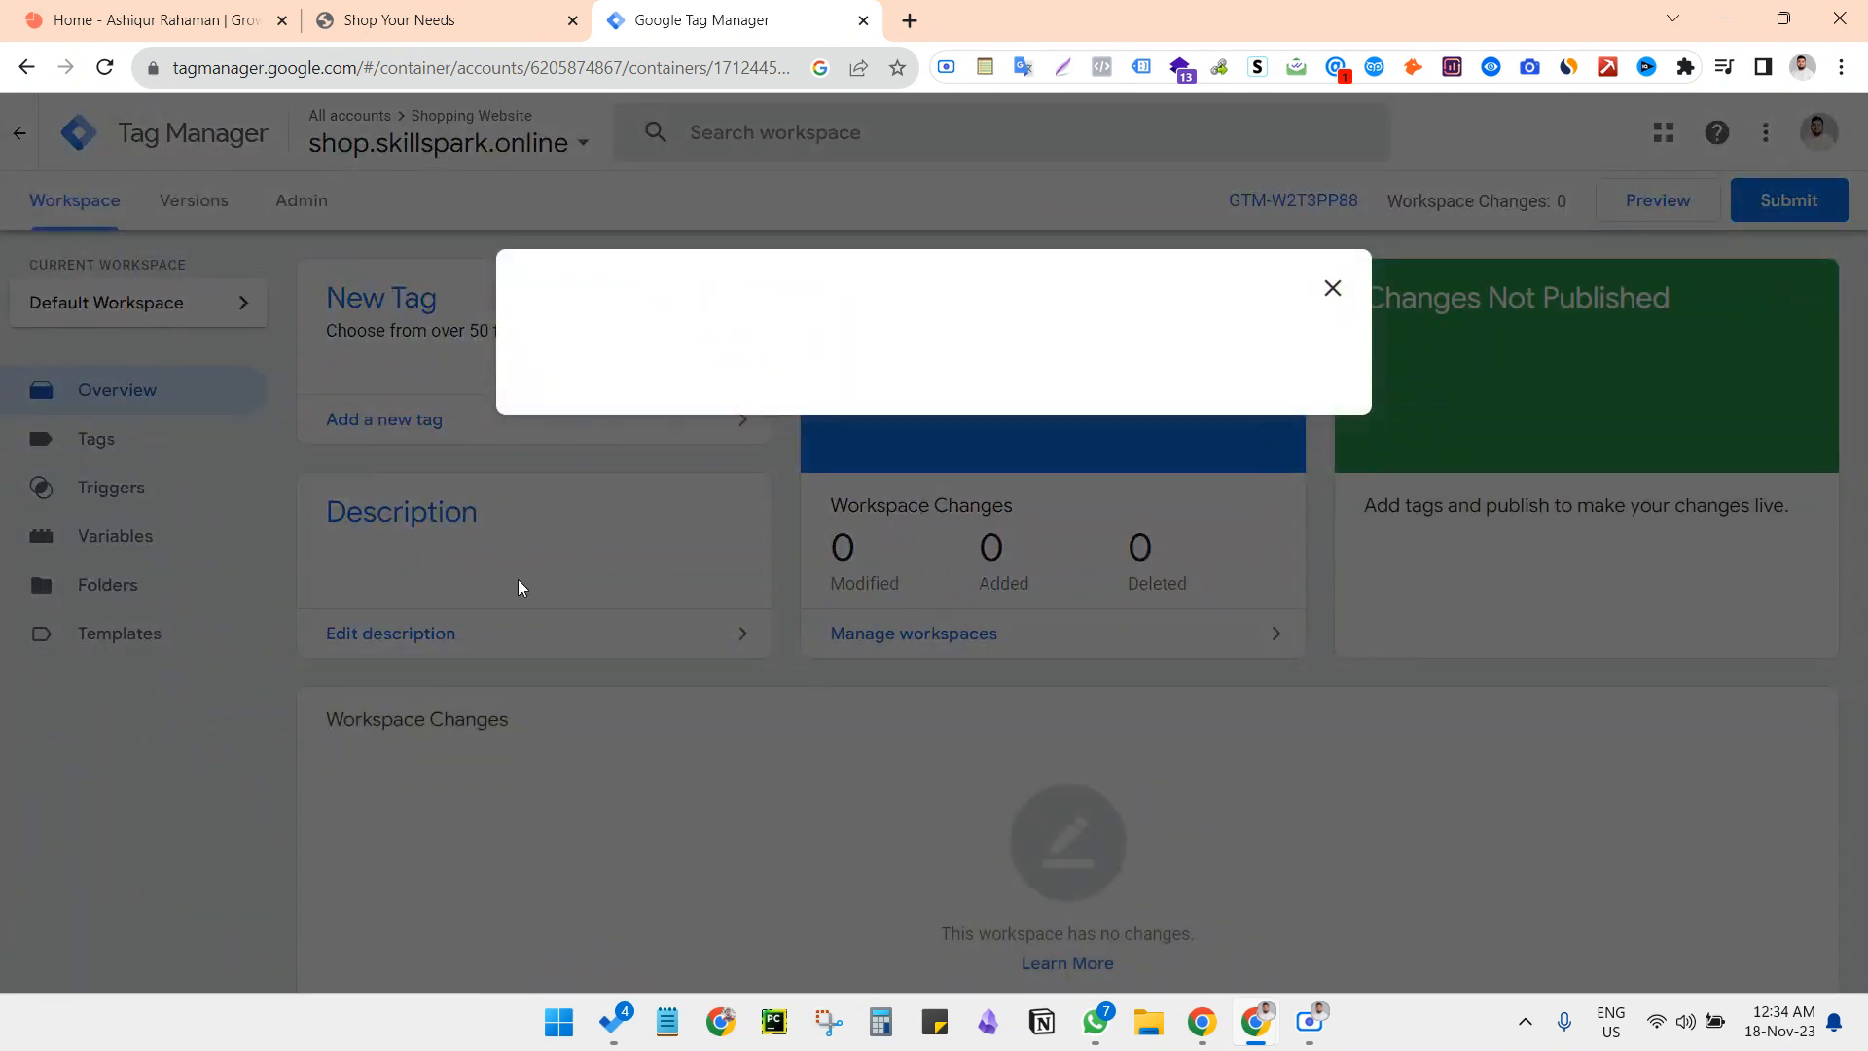
click(1333, 289)
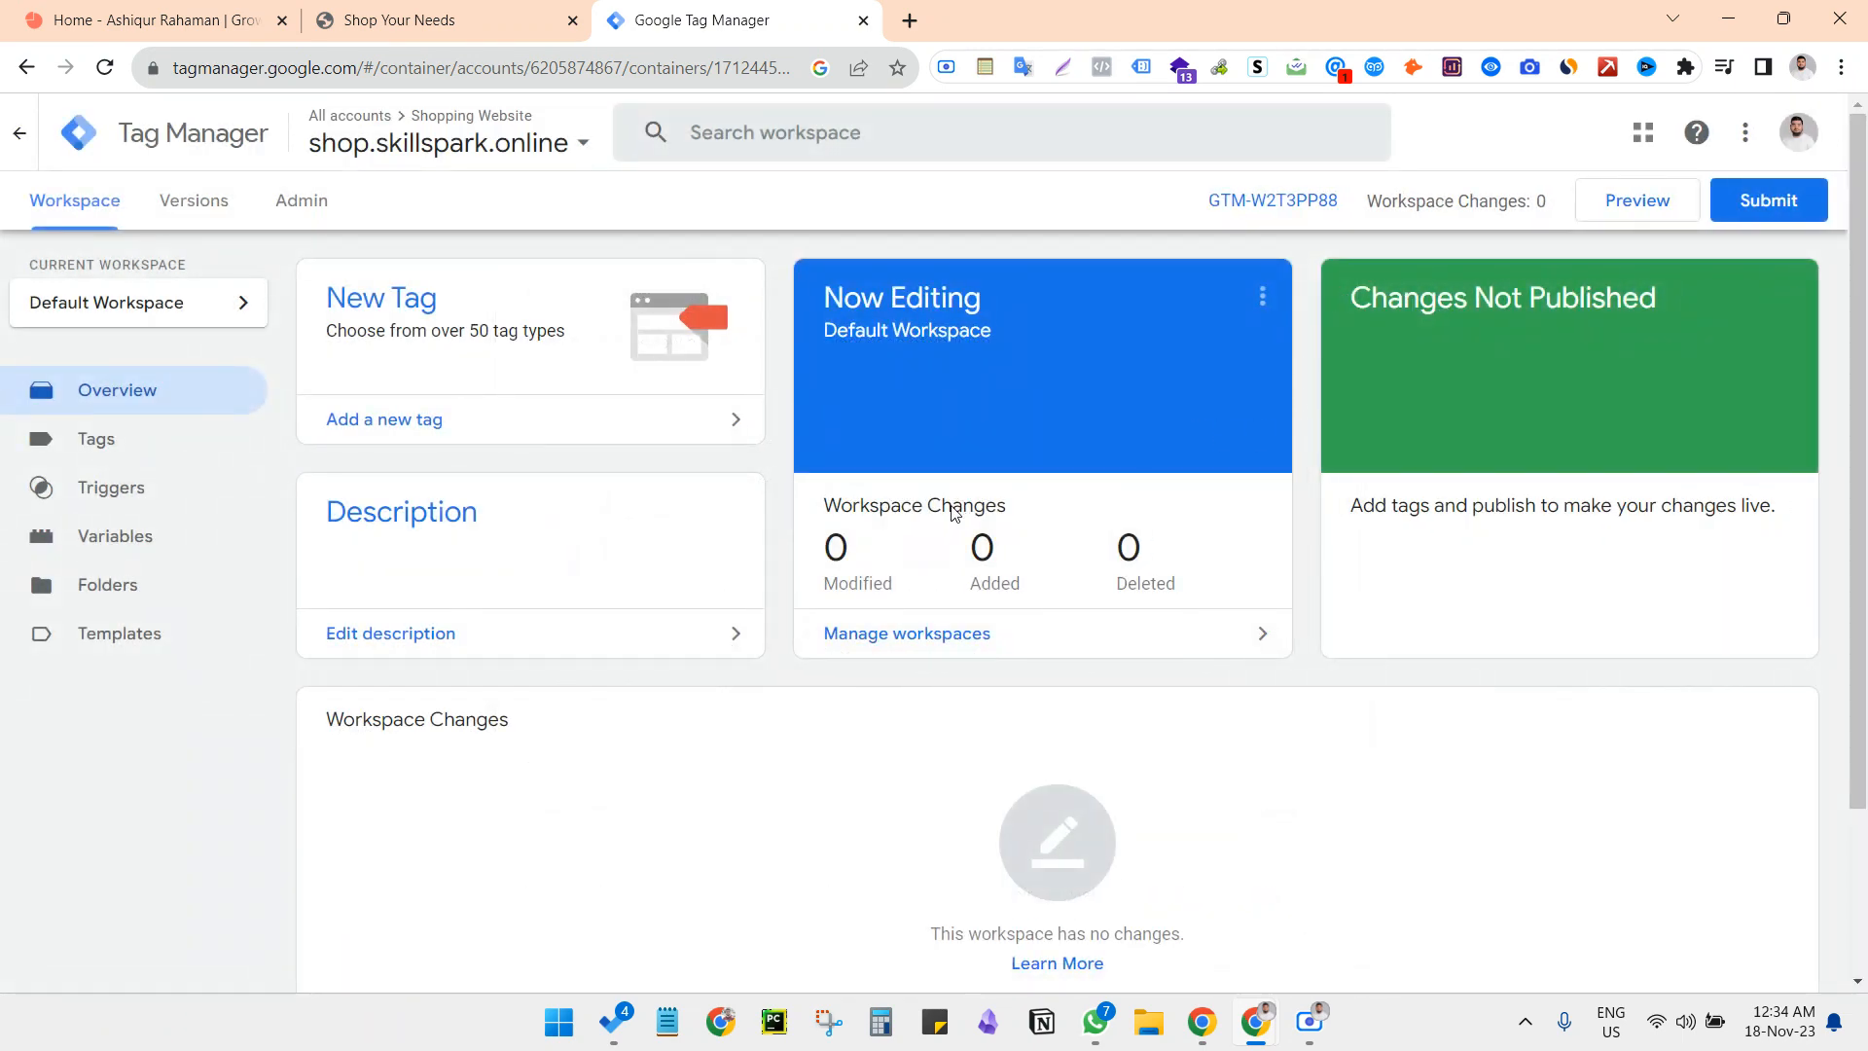
Copy the new container's ID from the workspace and open the shop website's WordPress dashboard
drag(1349, 205, 1194, 214)
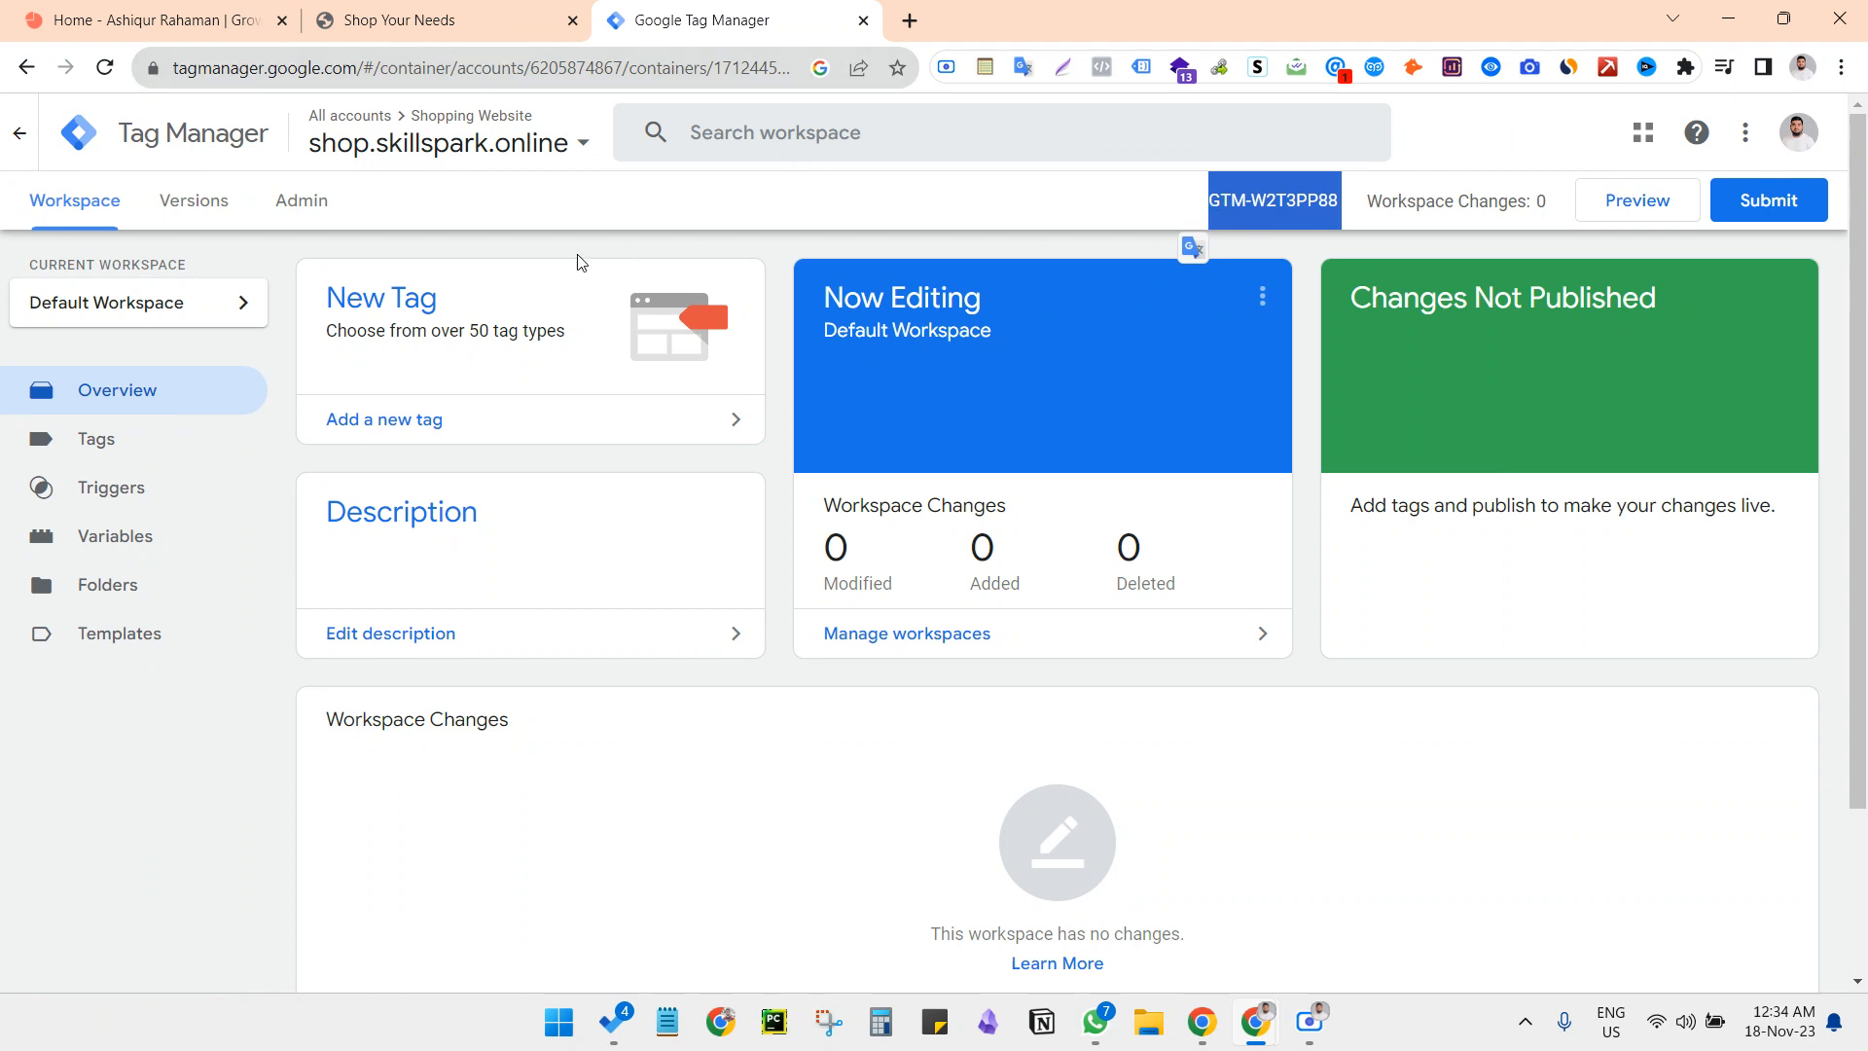
click(462, 9)
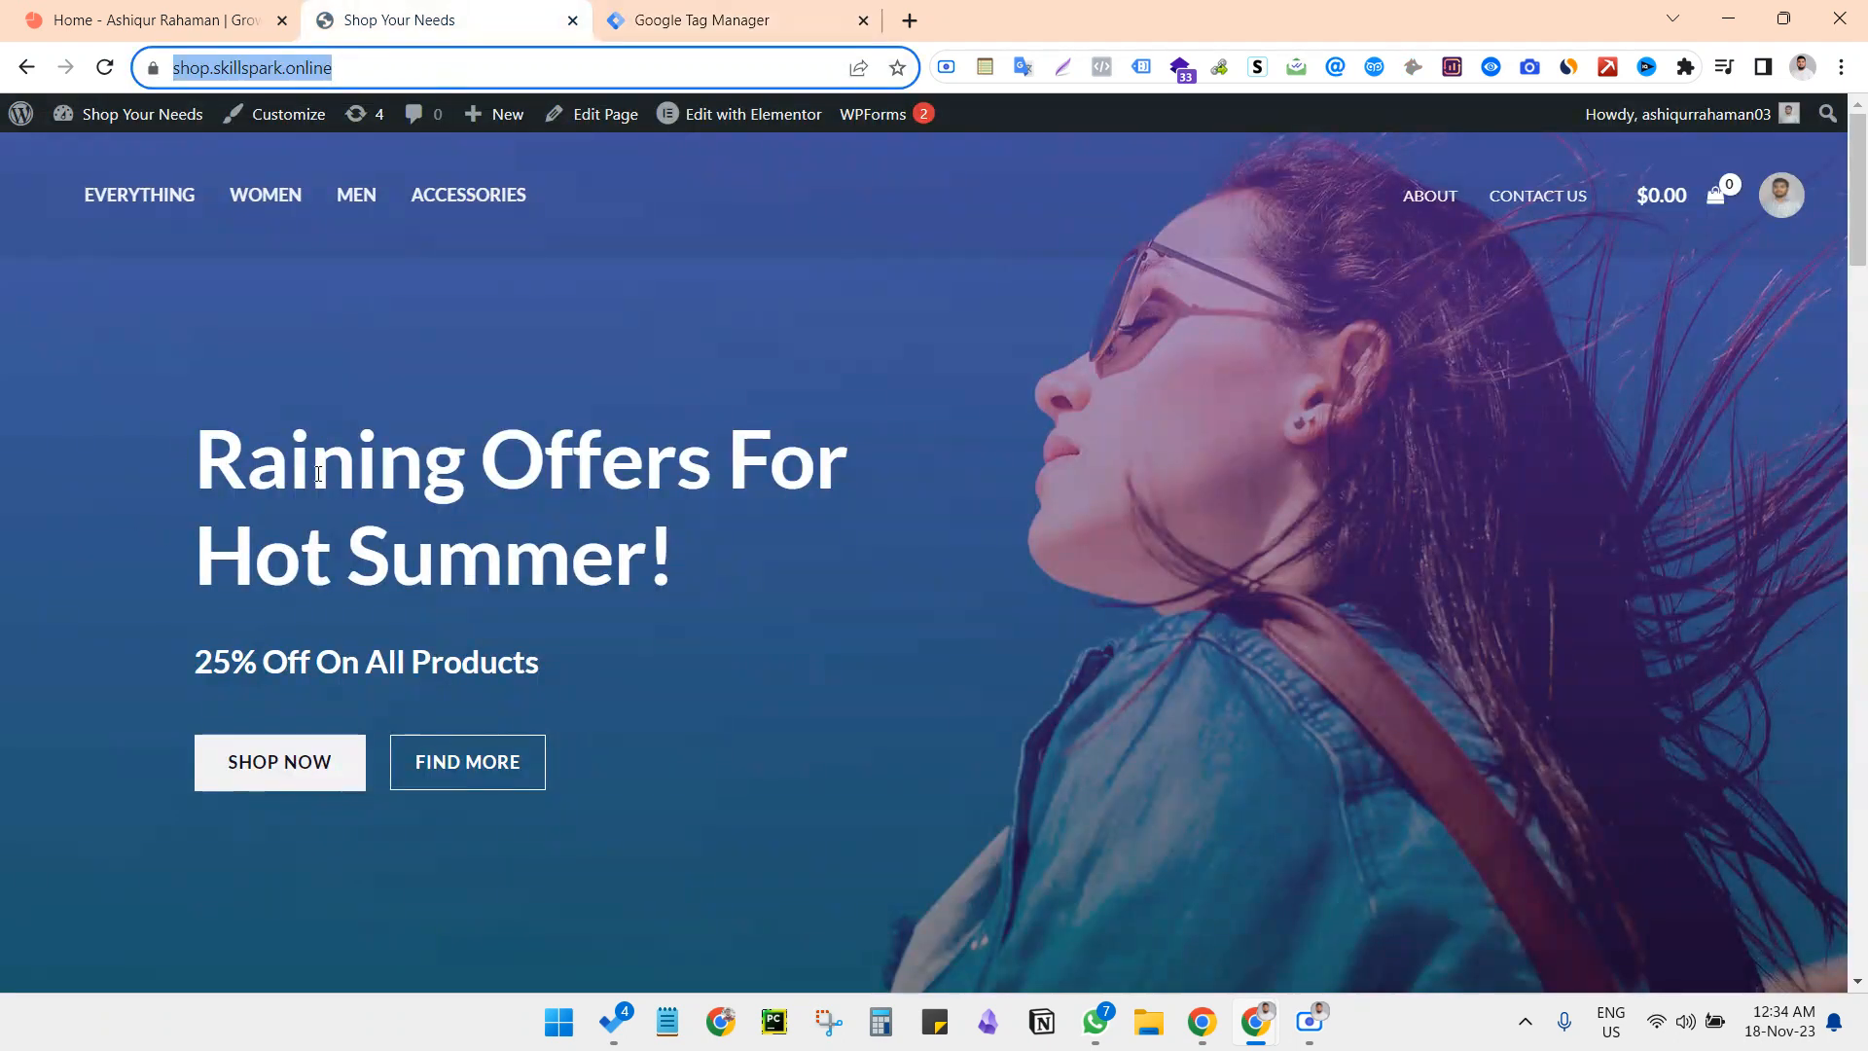
click(246, 418)
mouse_move(124, 118)
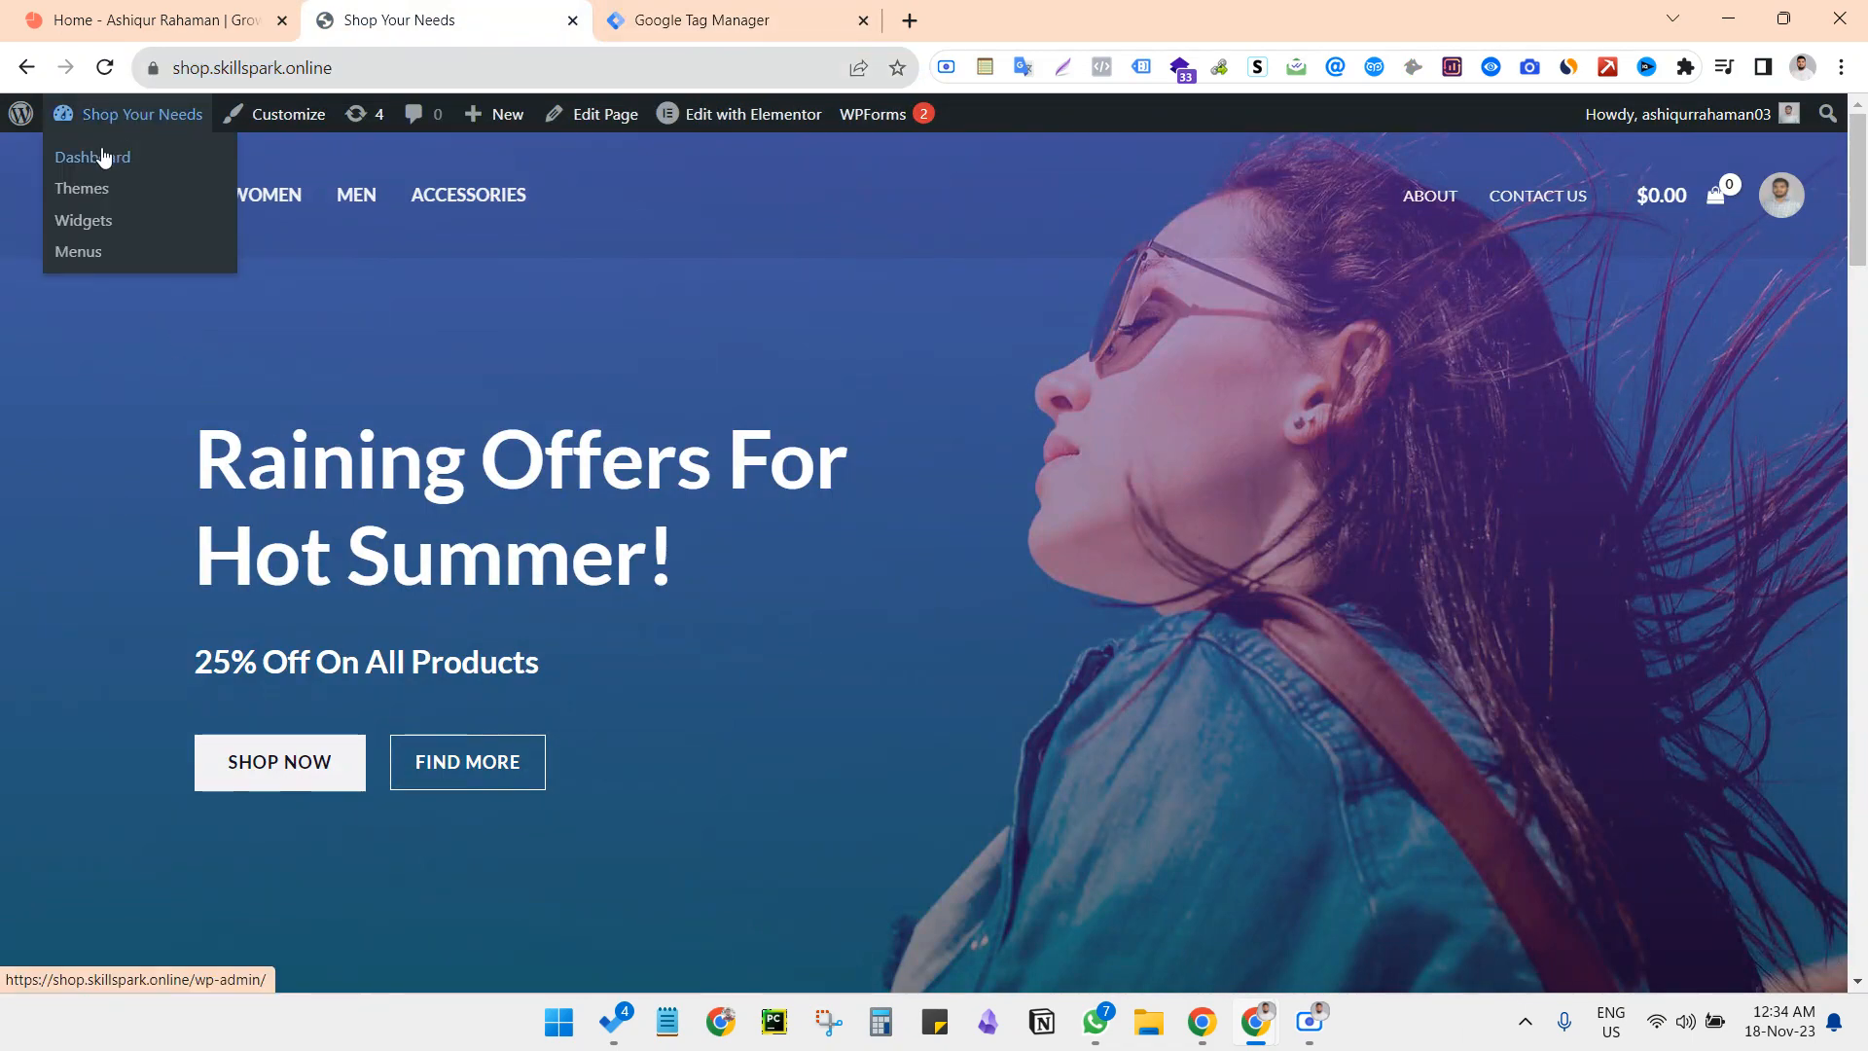
click(105, 158)
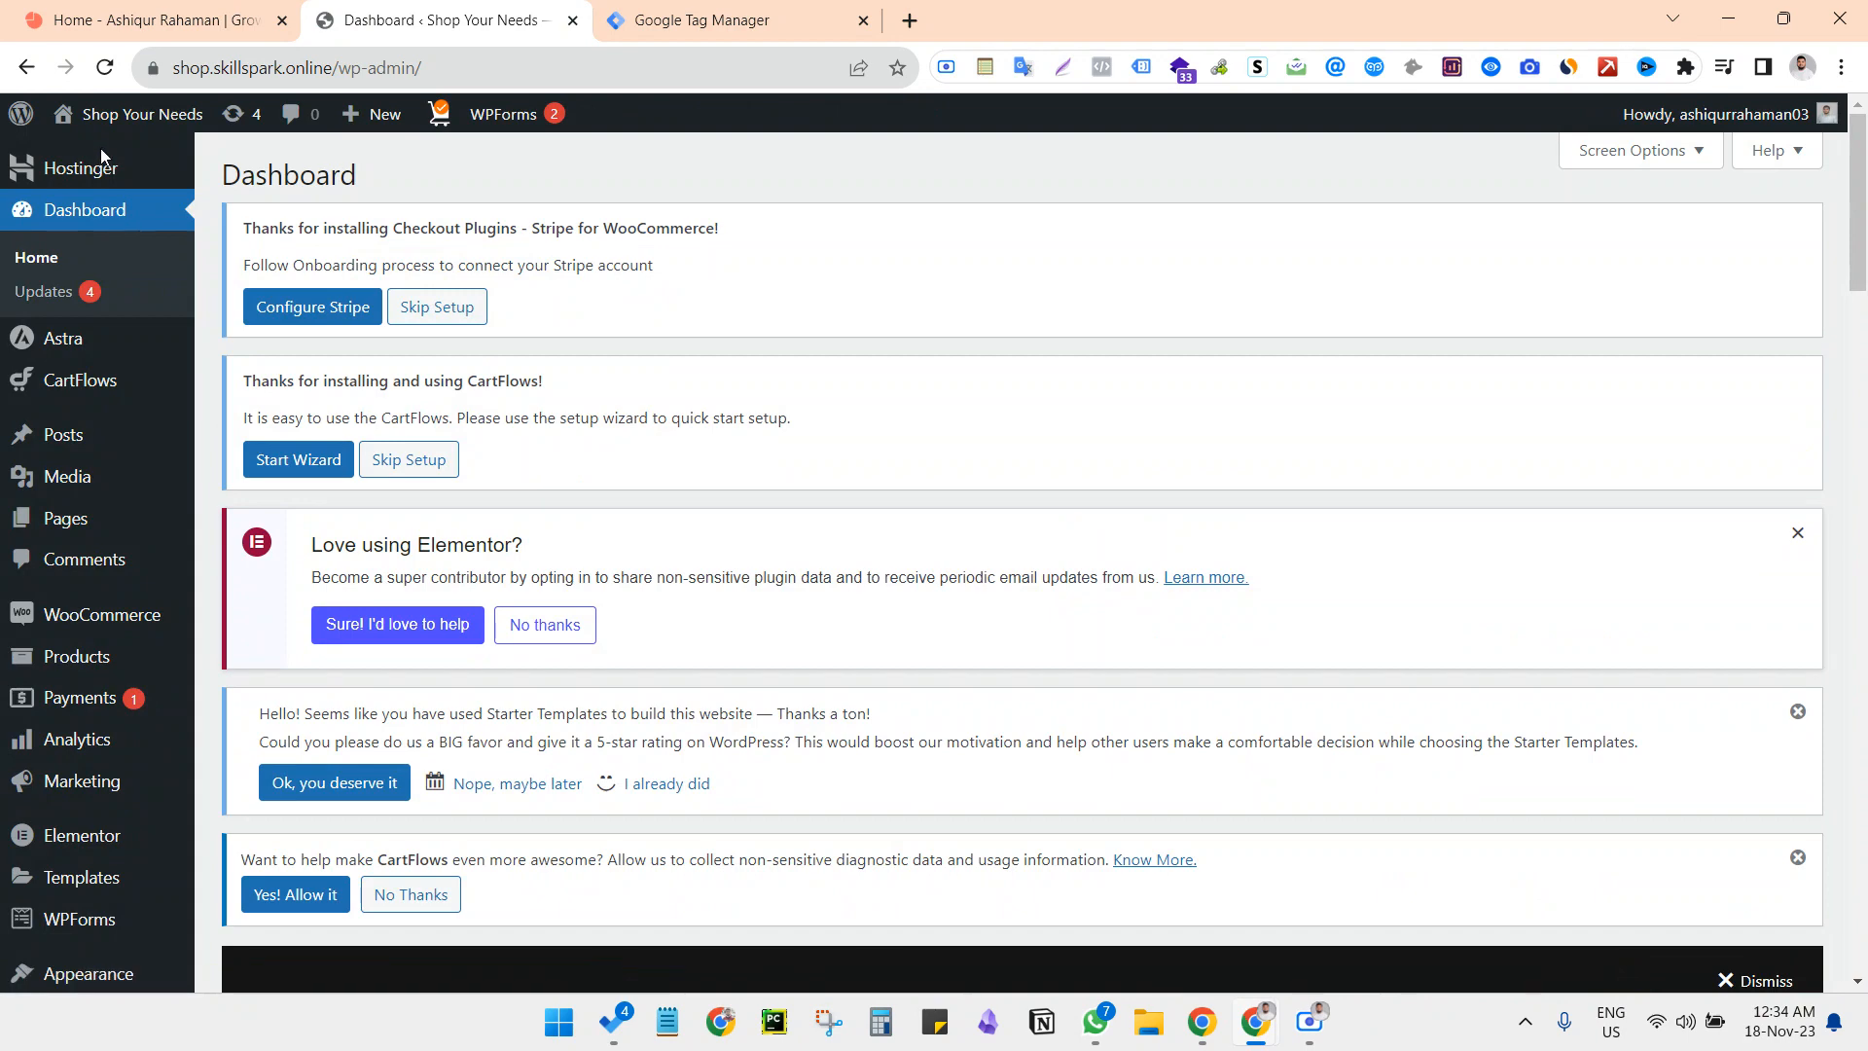
Go to the page for adding WordPress plugins and search for "gtm"
scroll(242, 550, down, 3)
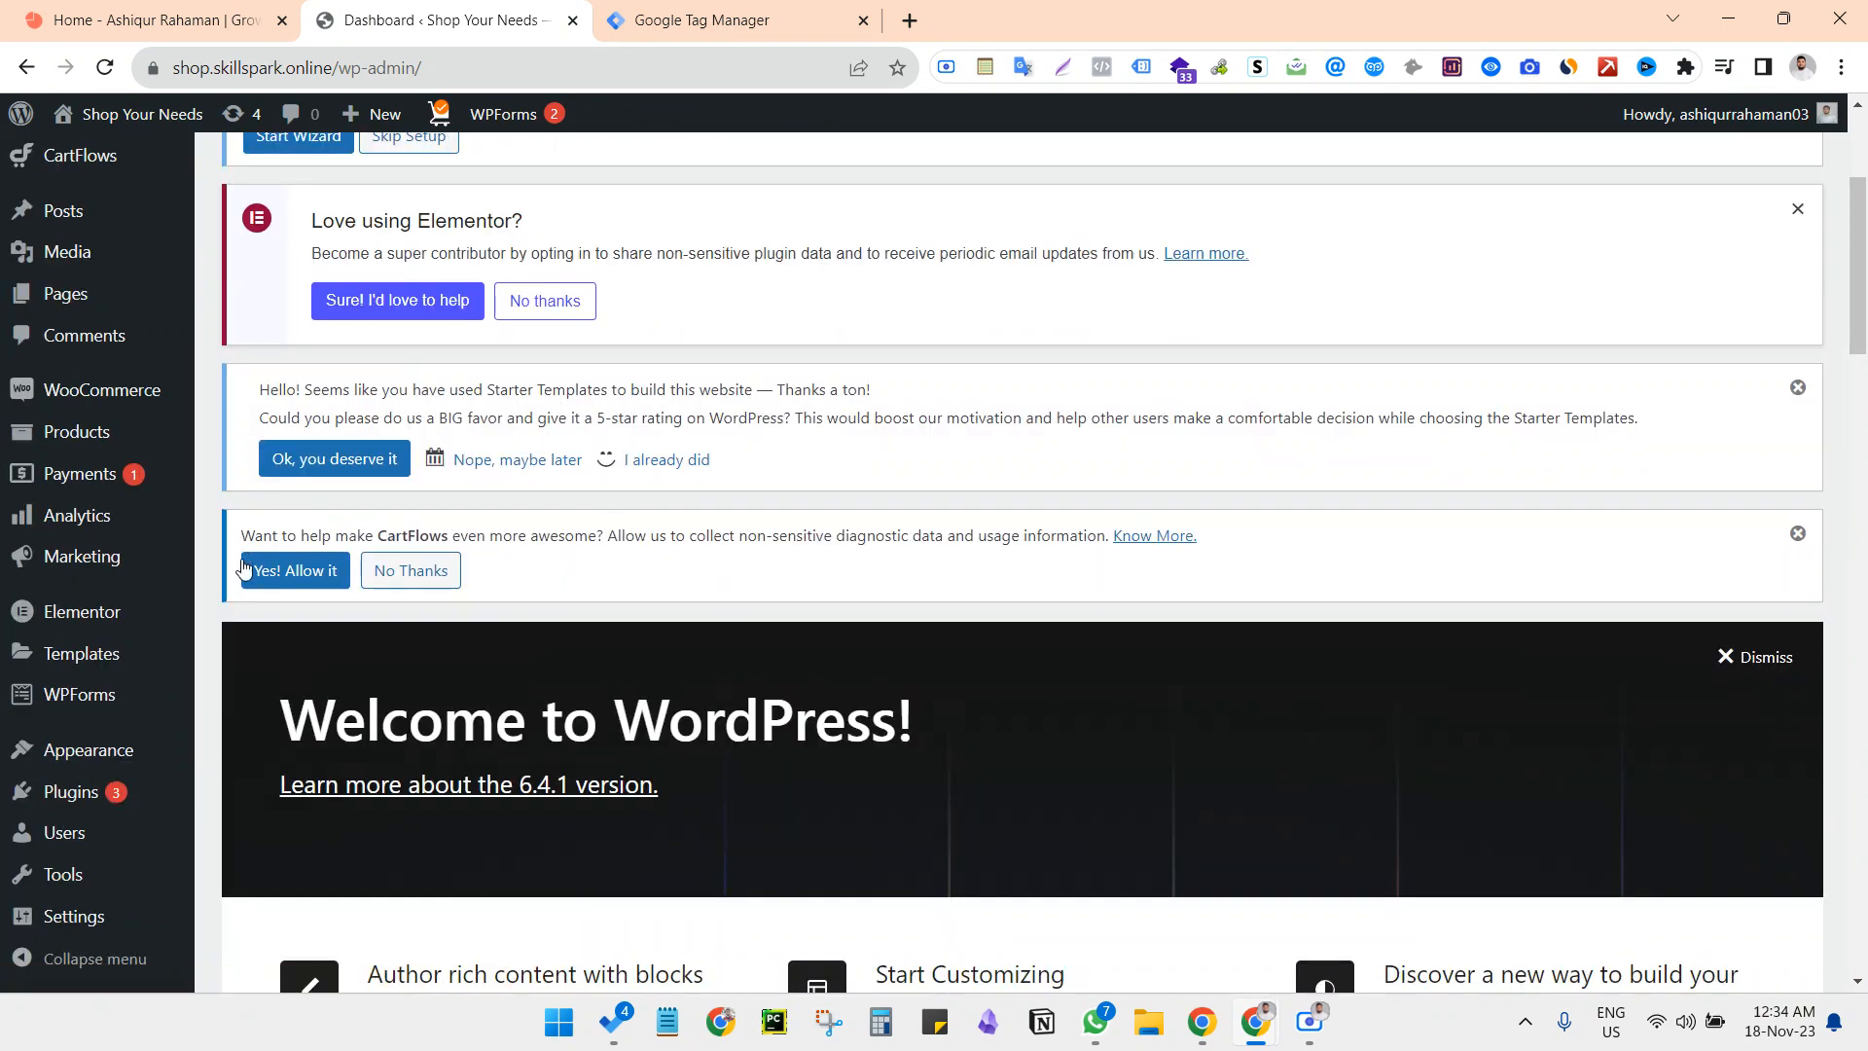
mouse_move(63, 800)
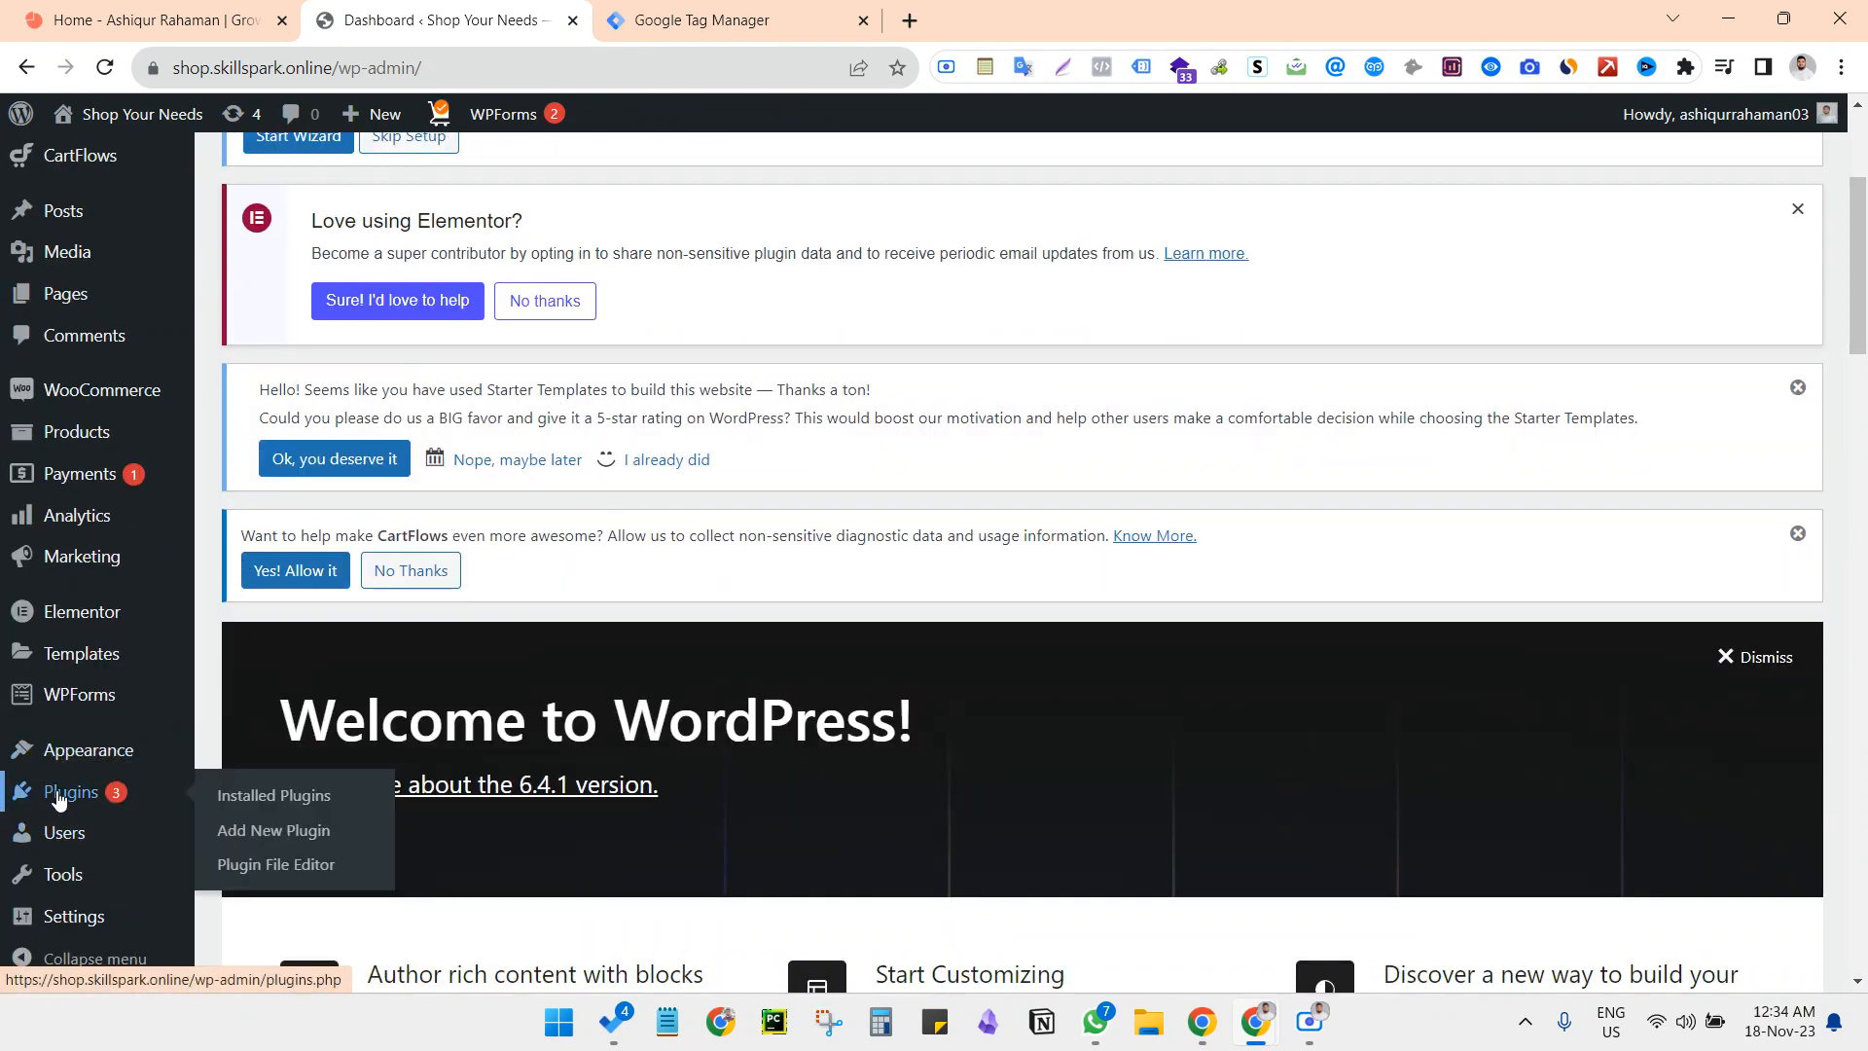
click(258, 832)
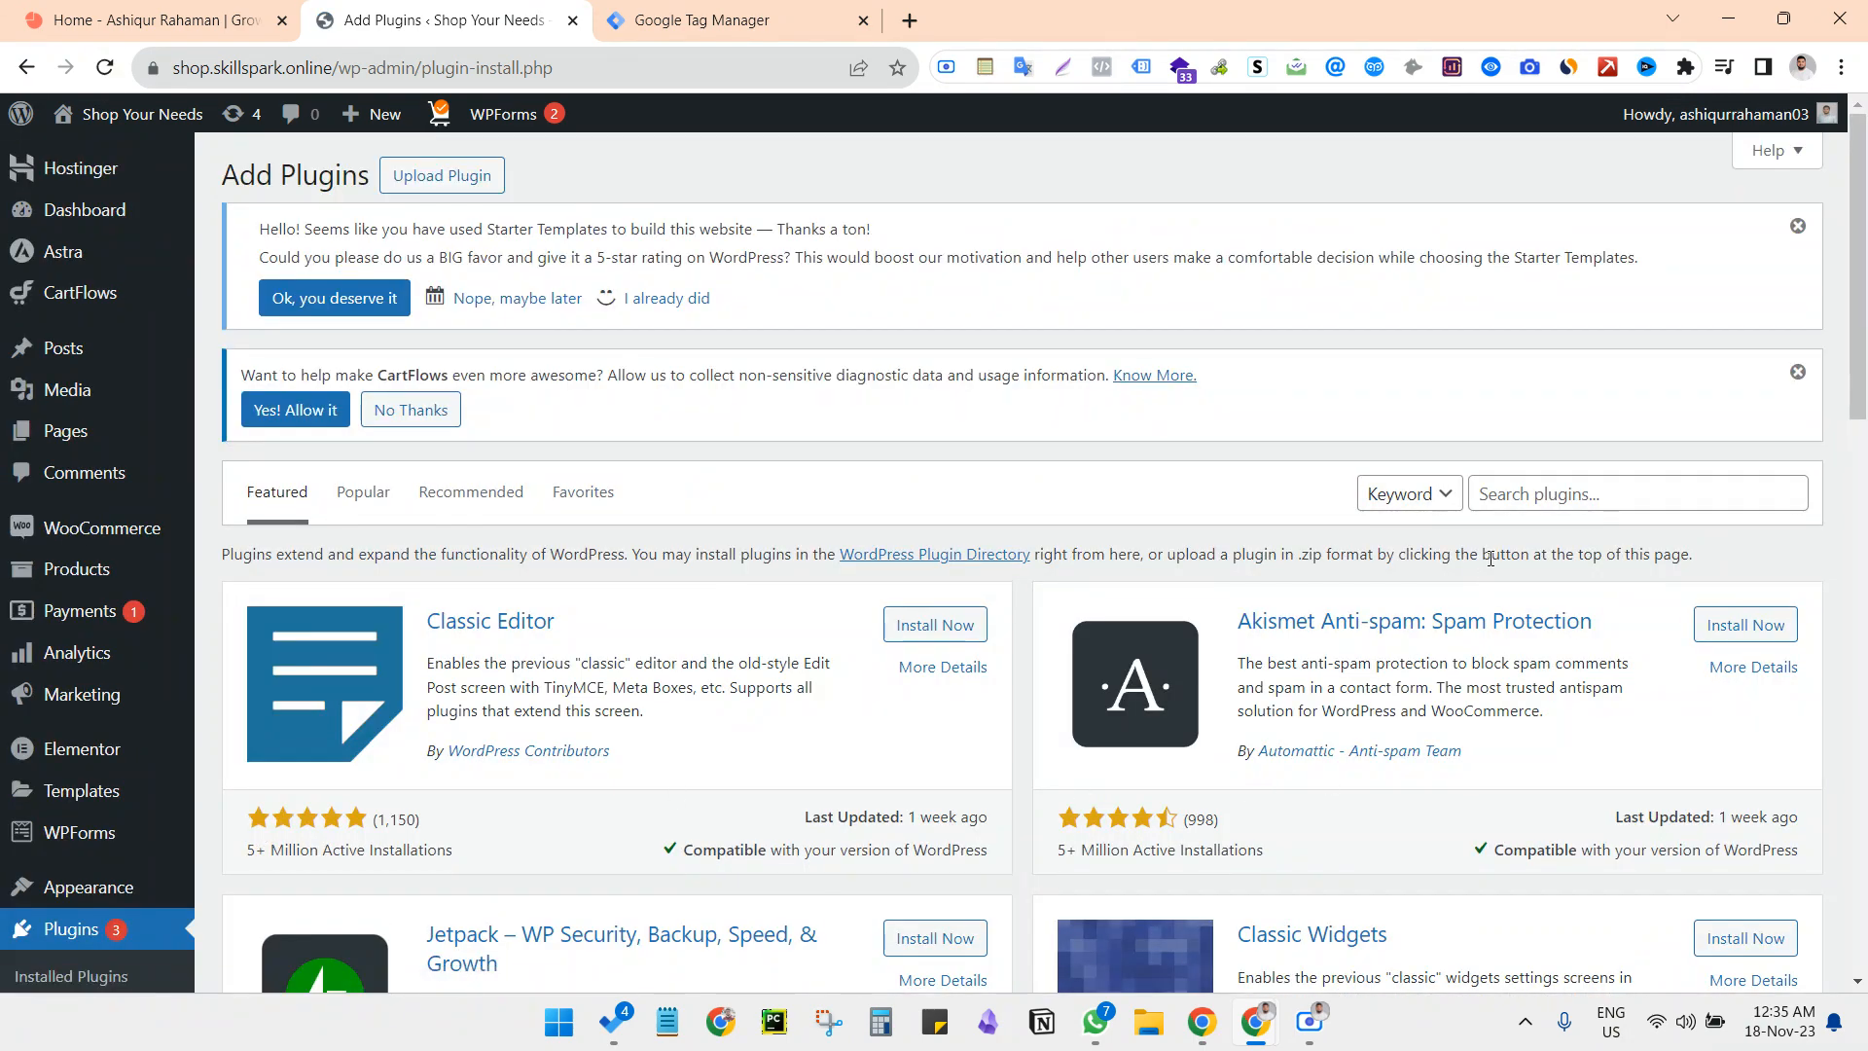
click(1522, 492)
text(gtm)
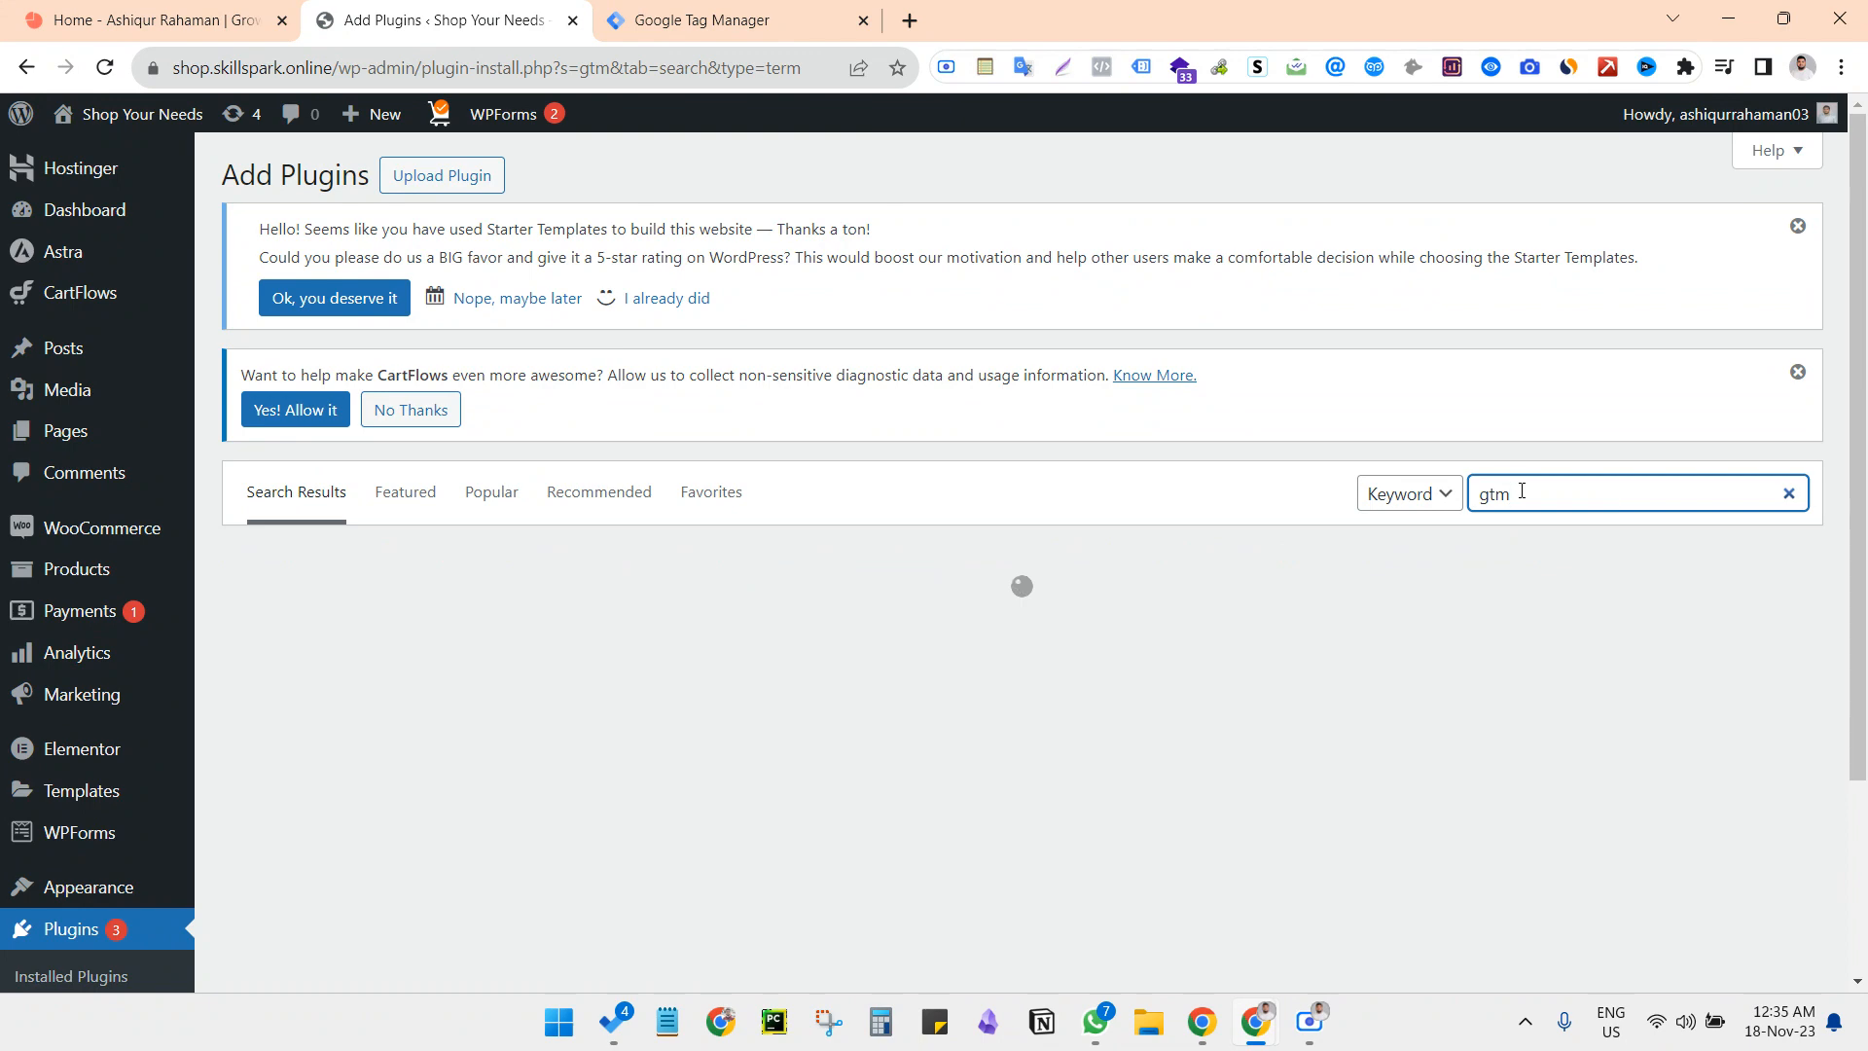
Install and activate the GTM4WP plugin
scroll(1405, 504, down, 2)
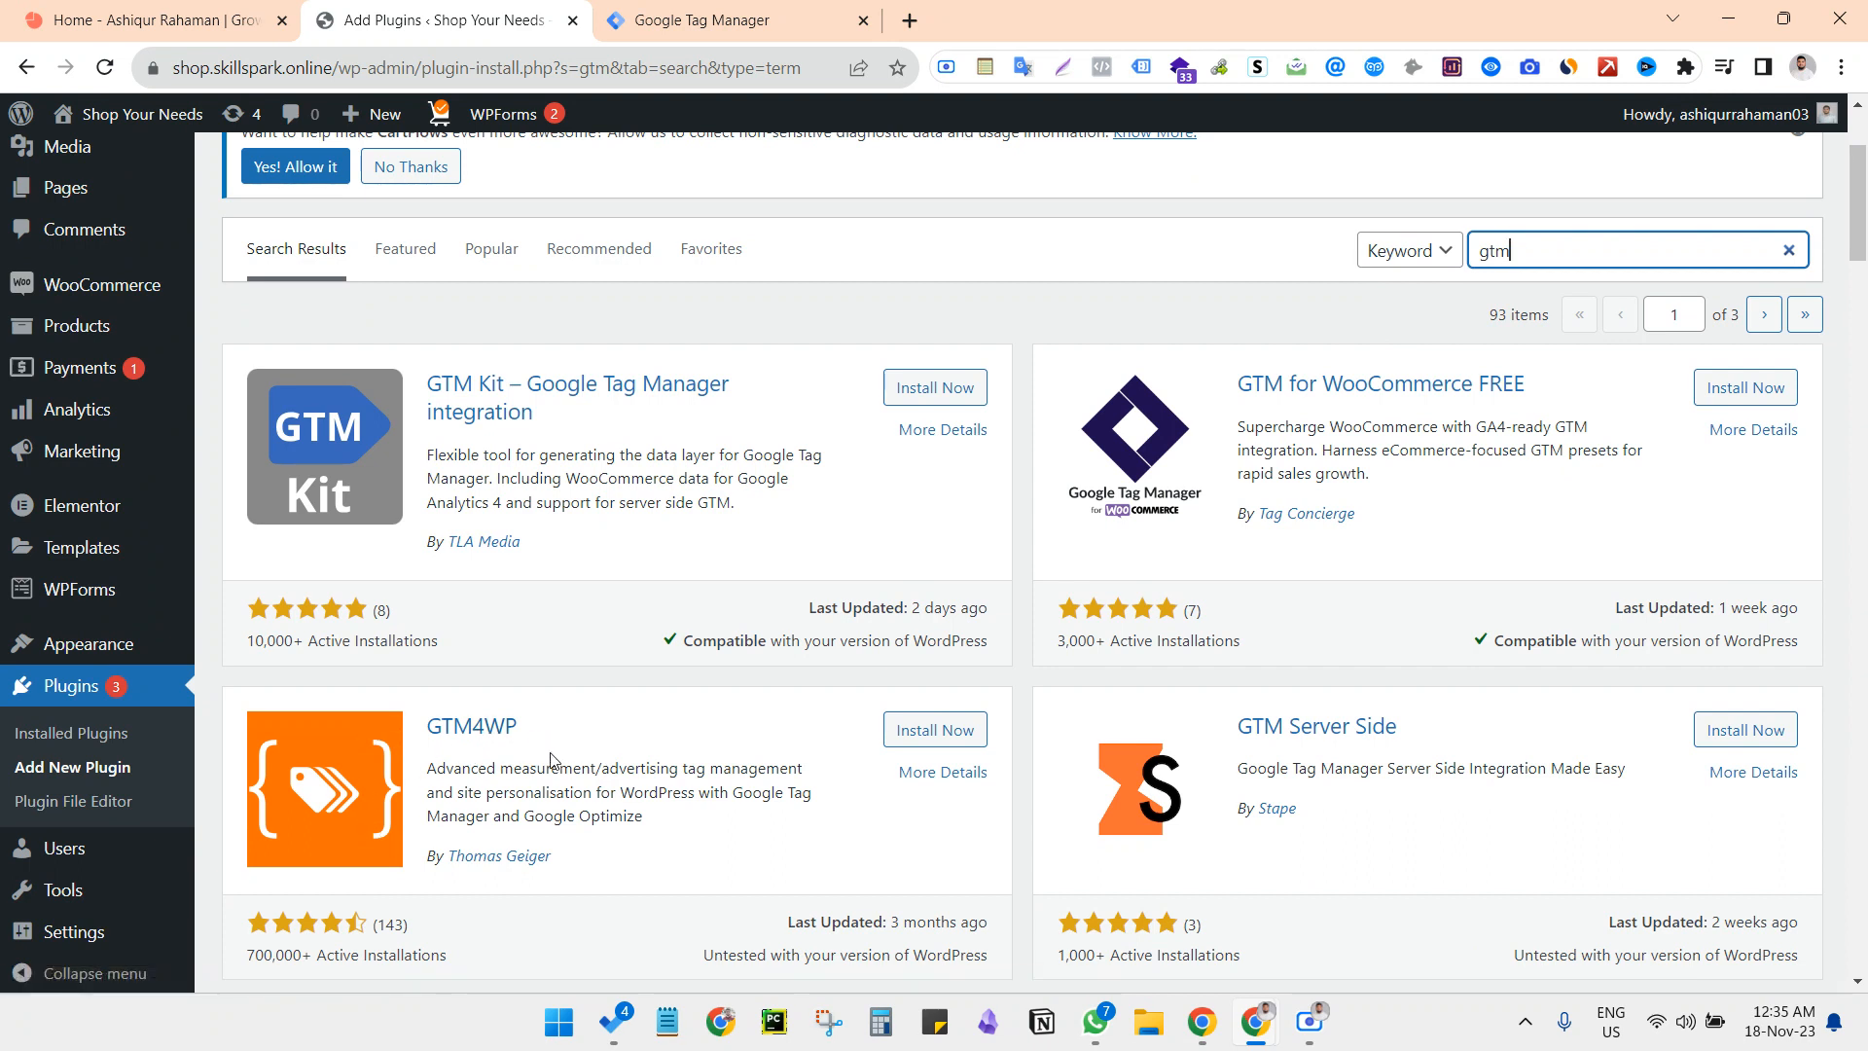
click(971, 734)
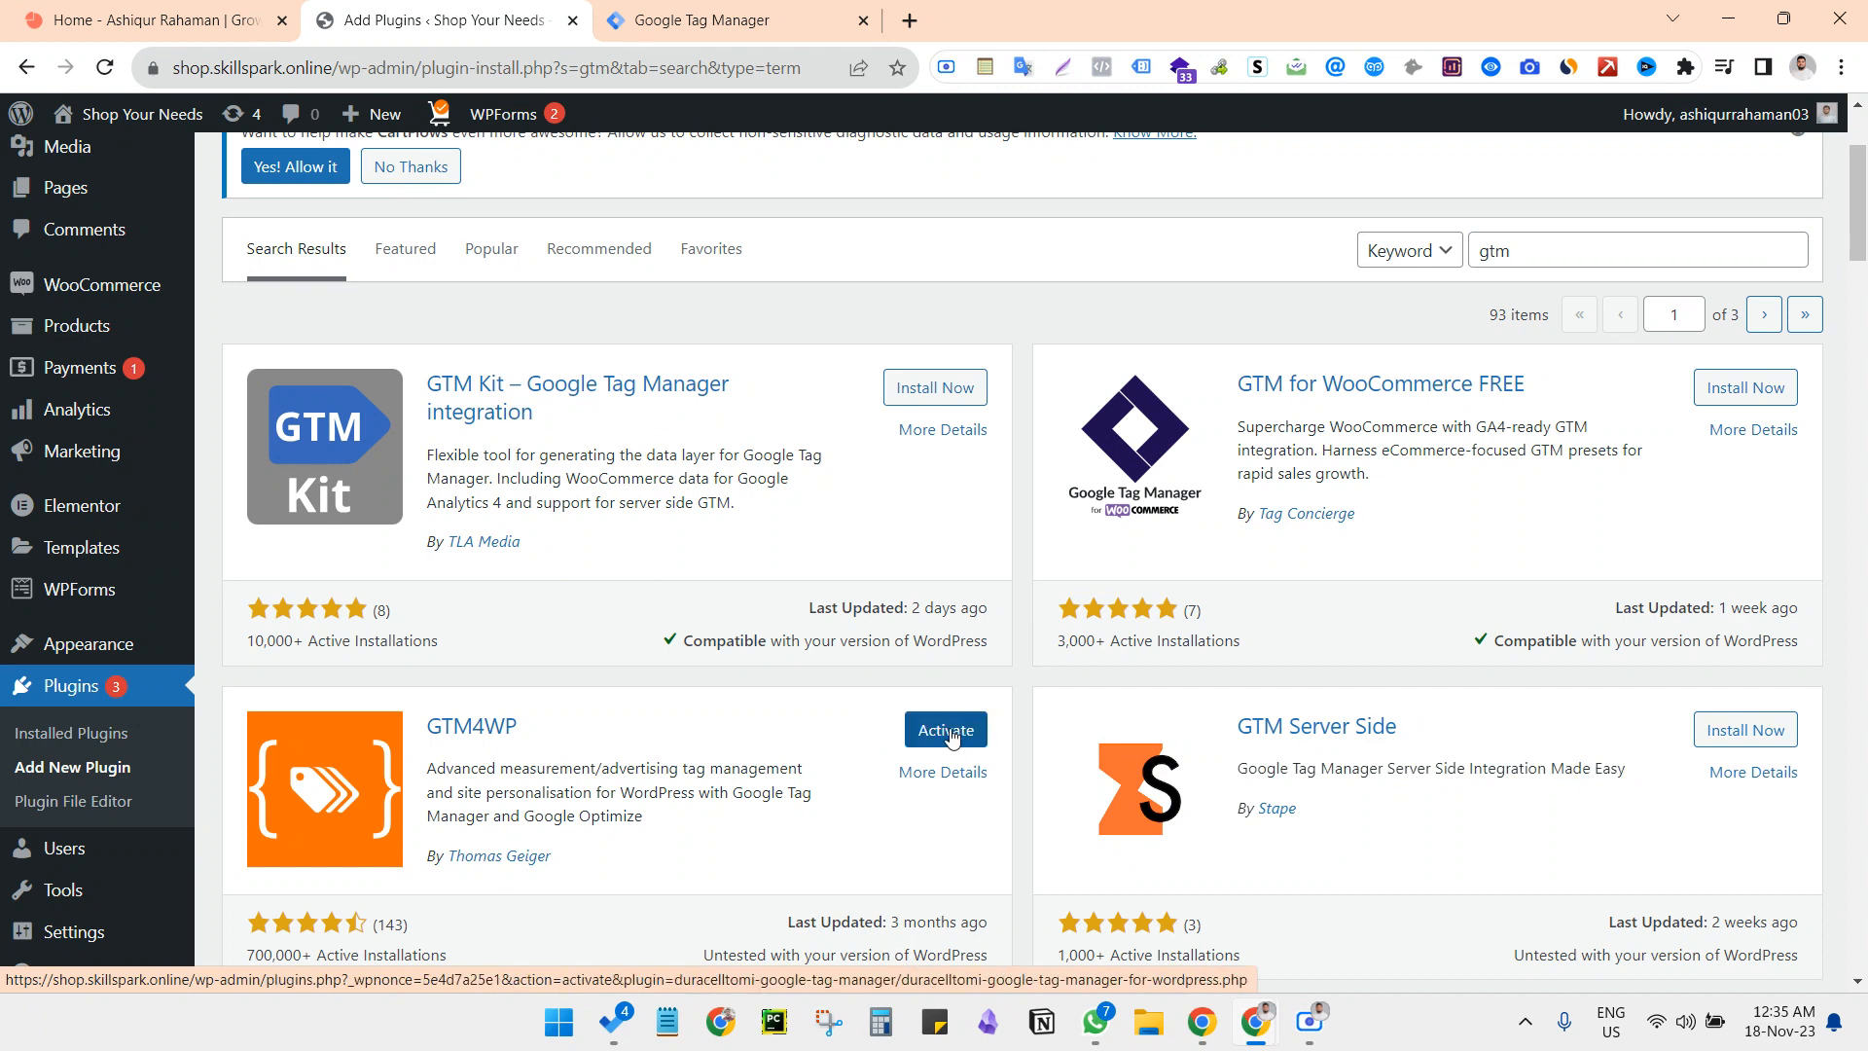
click(952, 737)
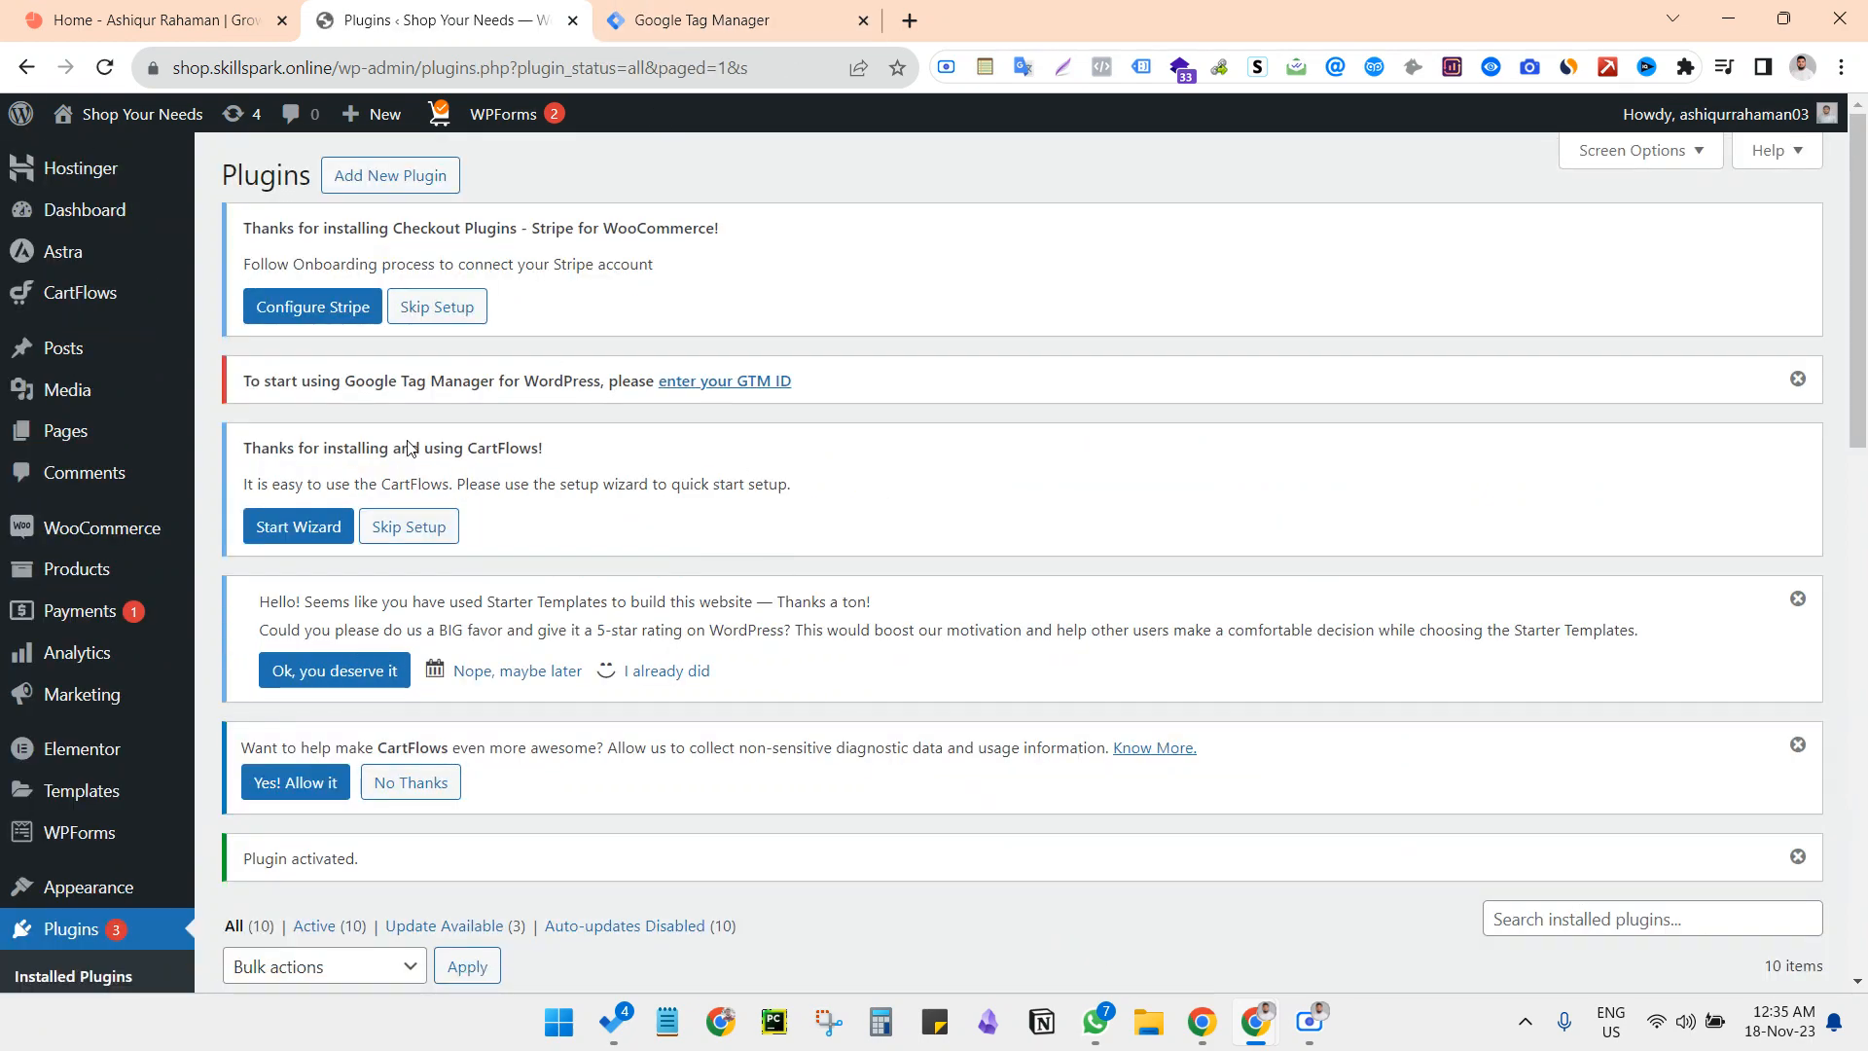
Open the WordPress settings page for Google Tag Manager provided by the GTM4WP plugin
scroll(794, 652, down, 4)
scroll(794, 652, down, 1)
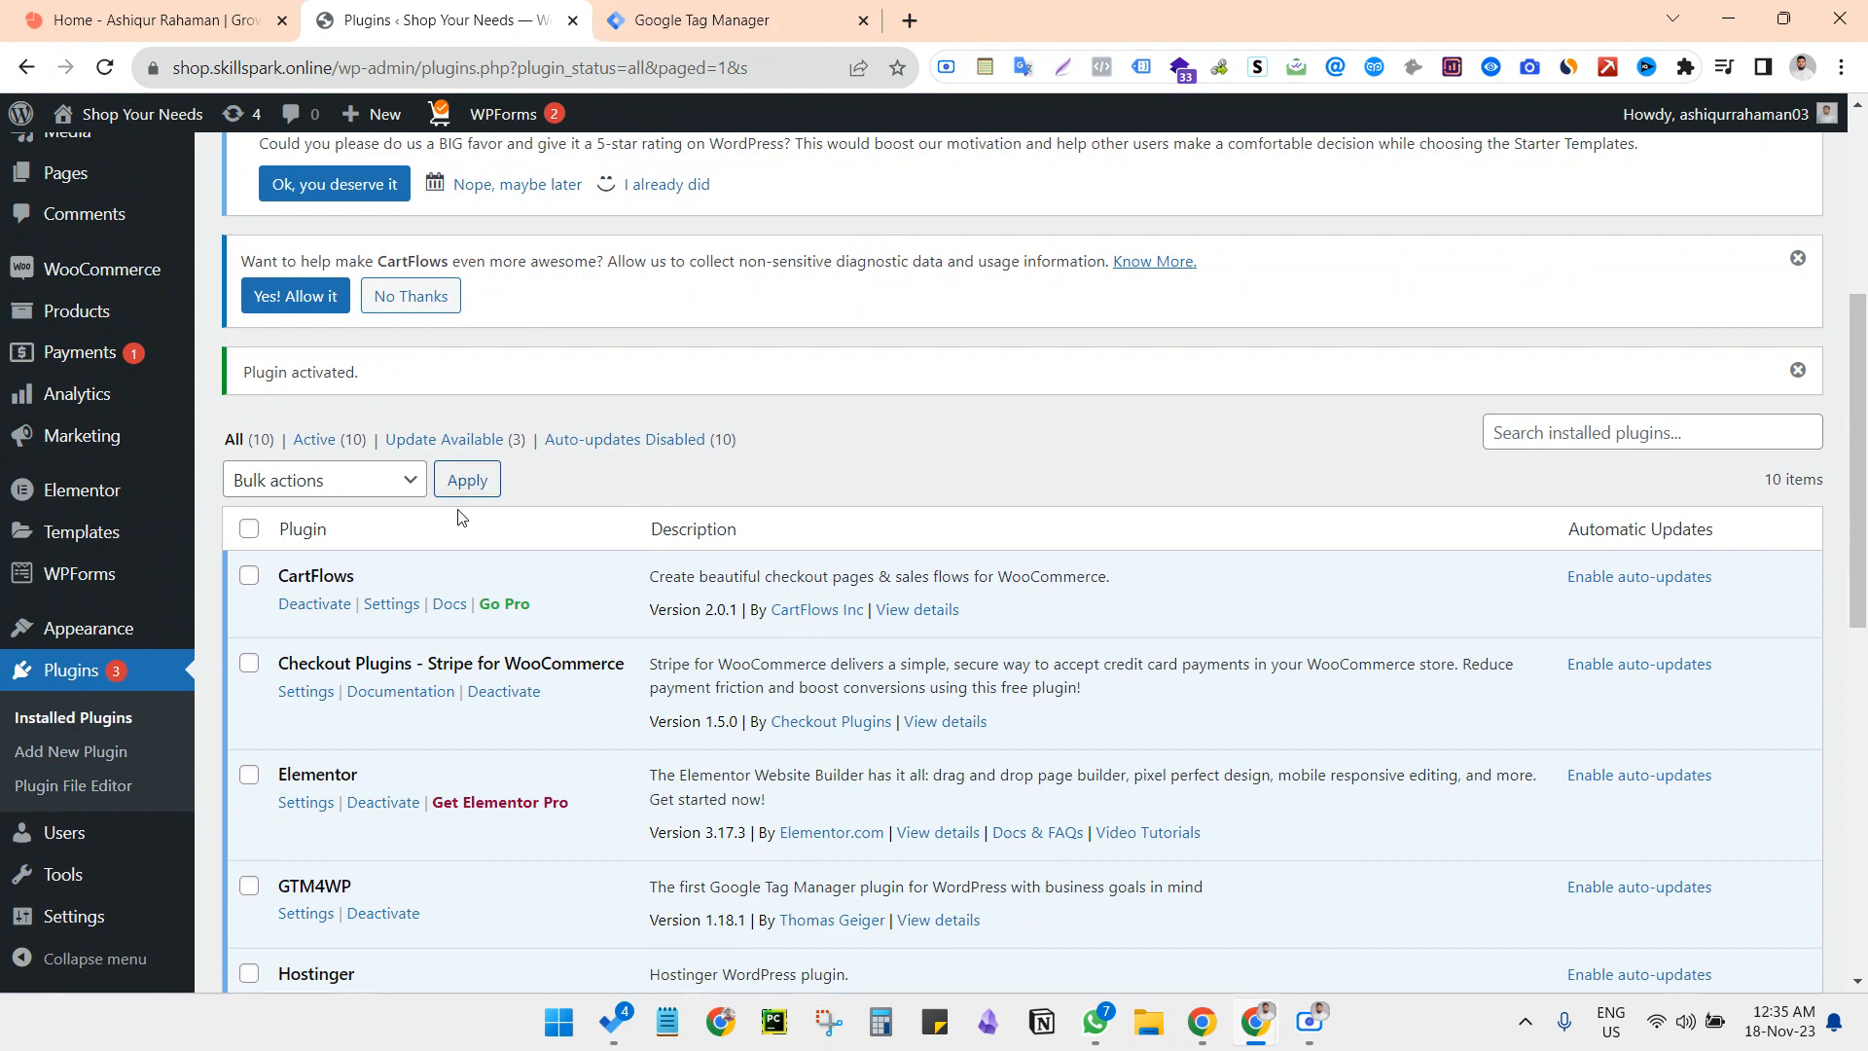
scroll(107, 633, down, 6)
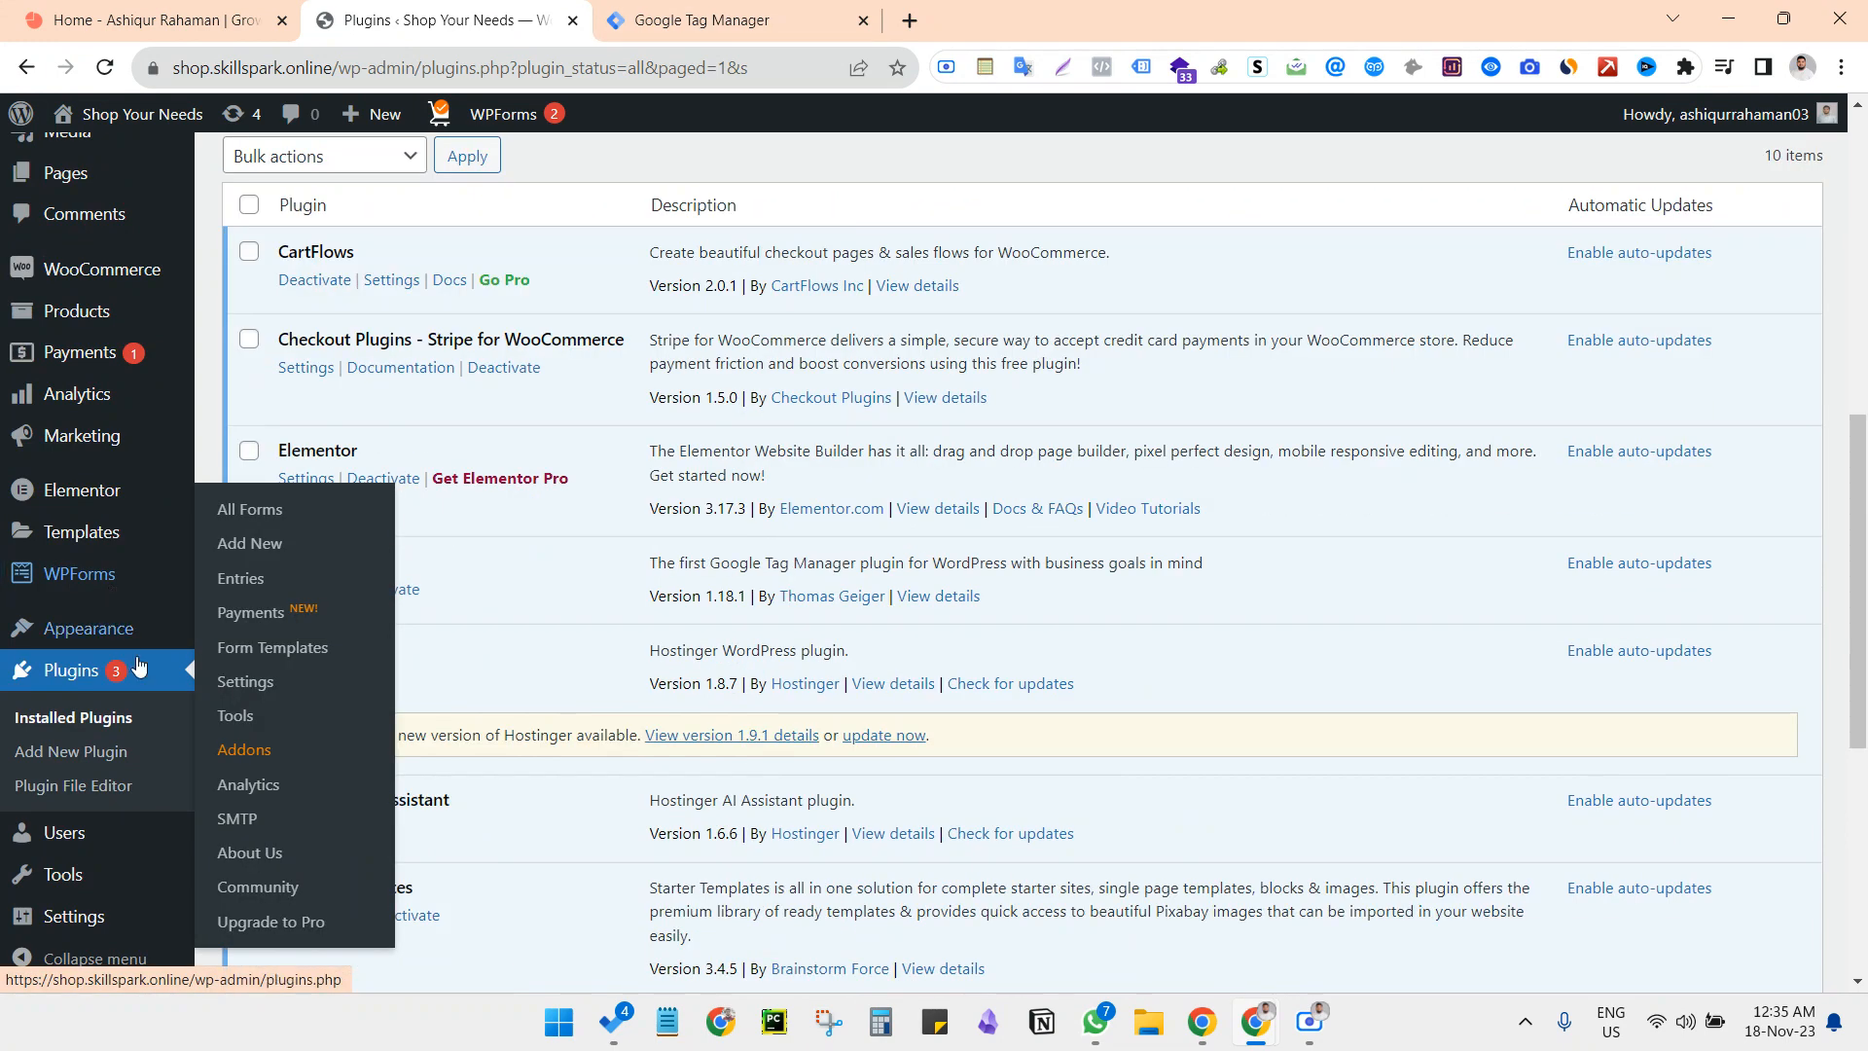
mouse_move(70, 914)
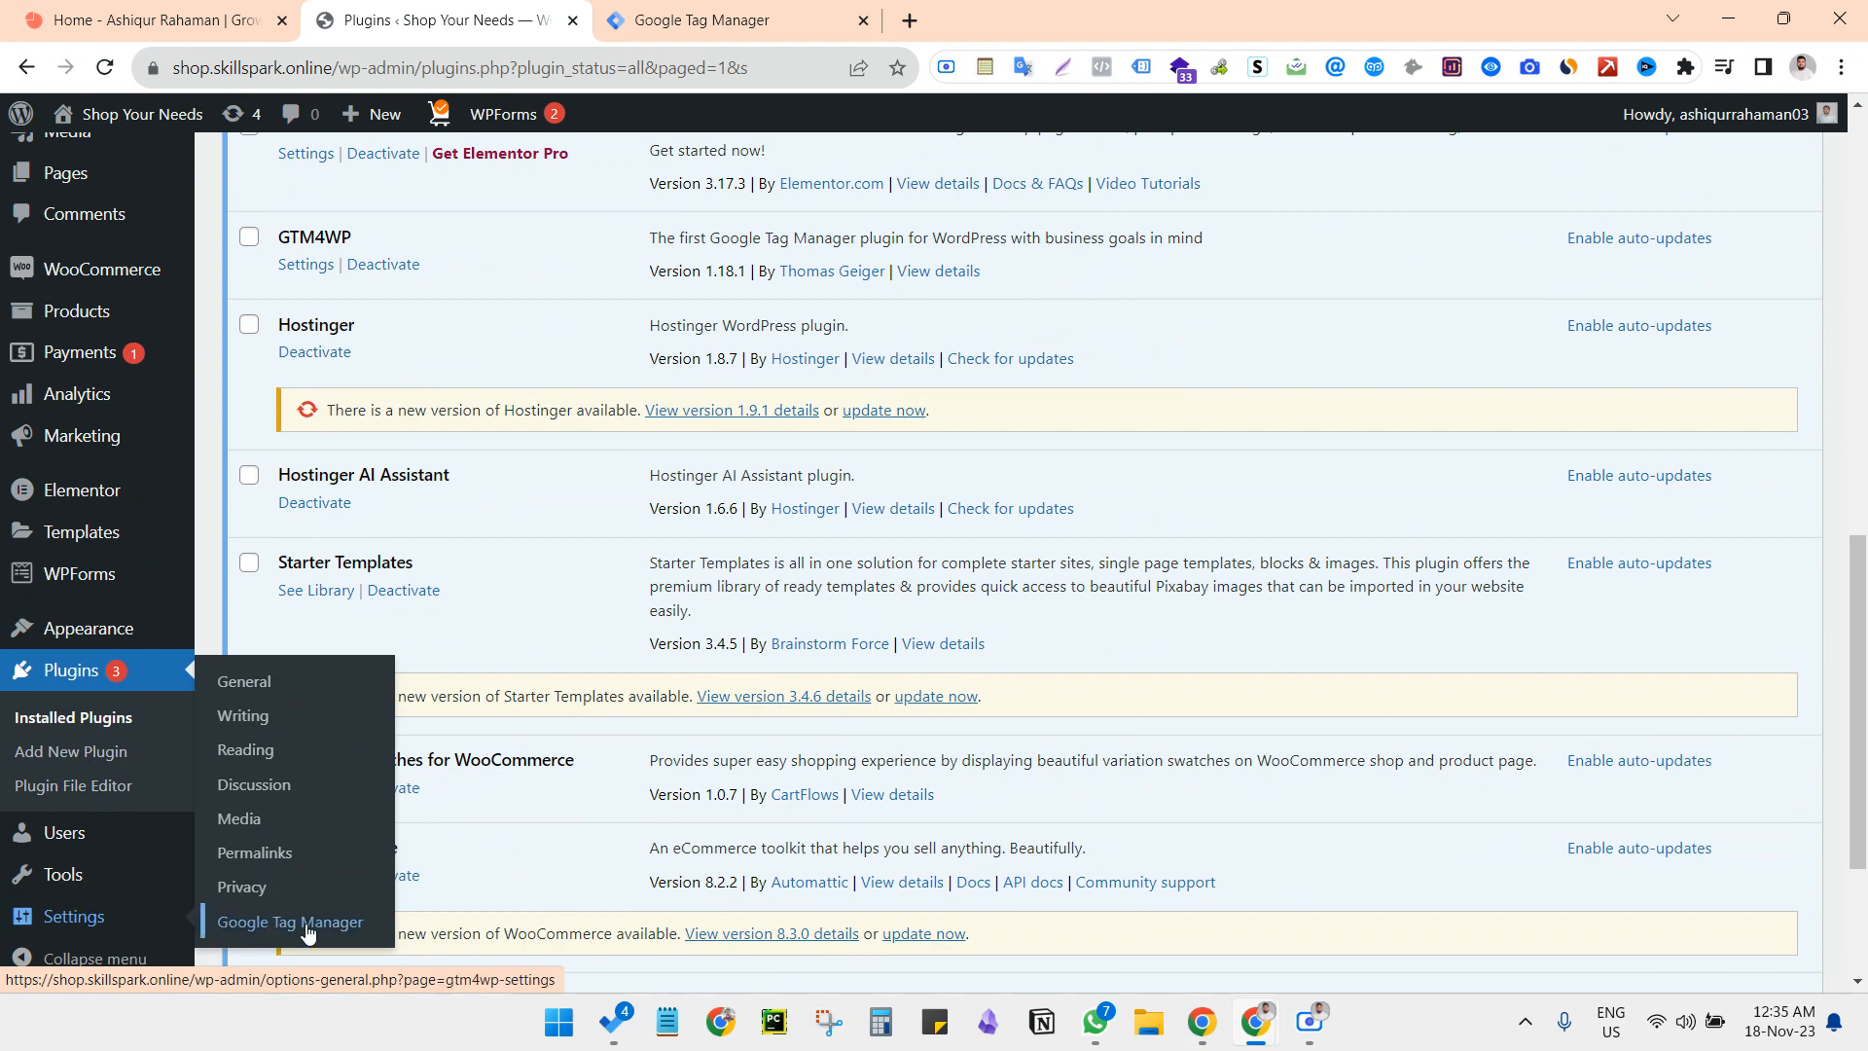
click(242, 926)
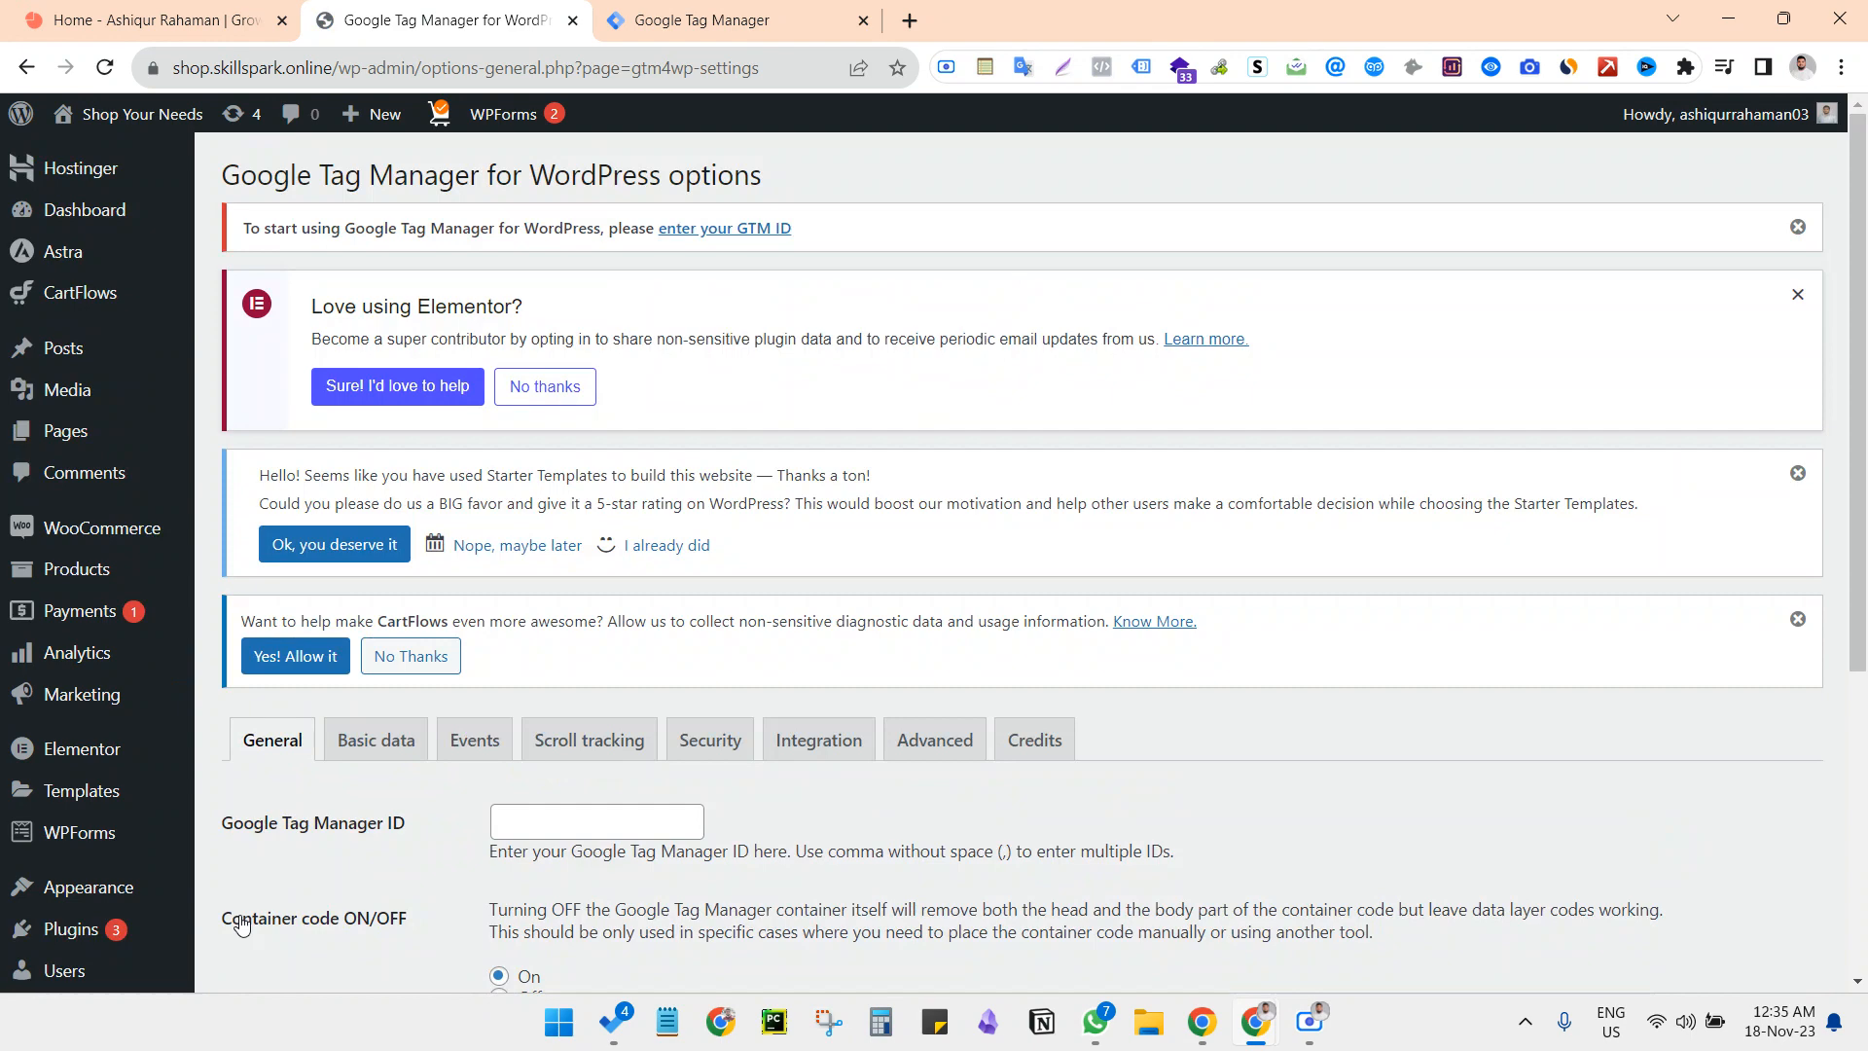
Switch to the Tag Manager workspace and copy the container ID shown beside the workspace changes
click(705, 18)
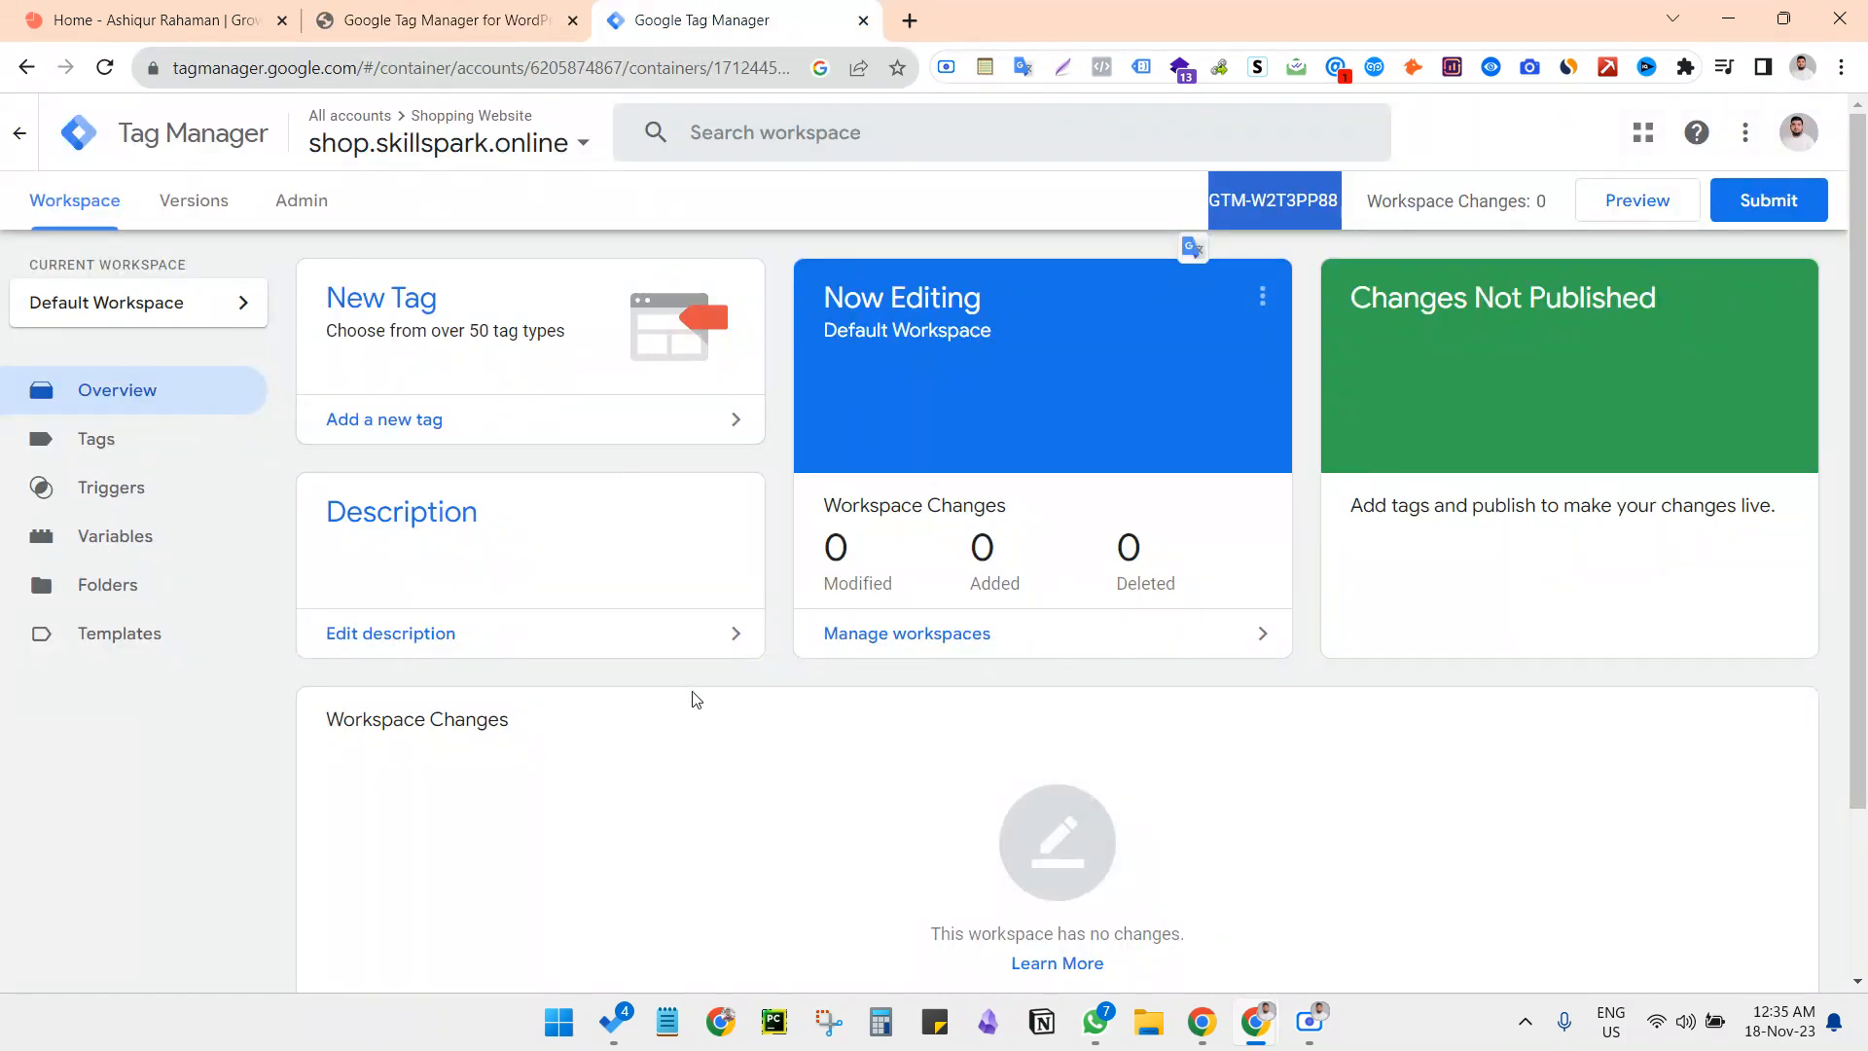
click(1063, 200)
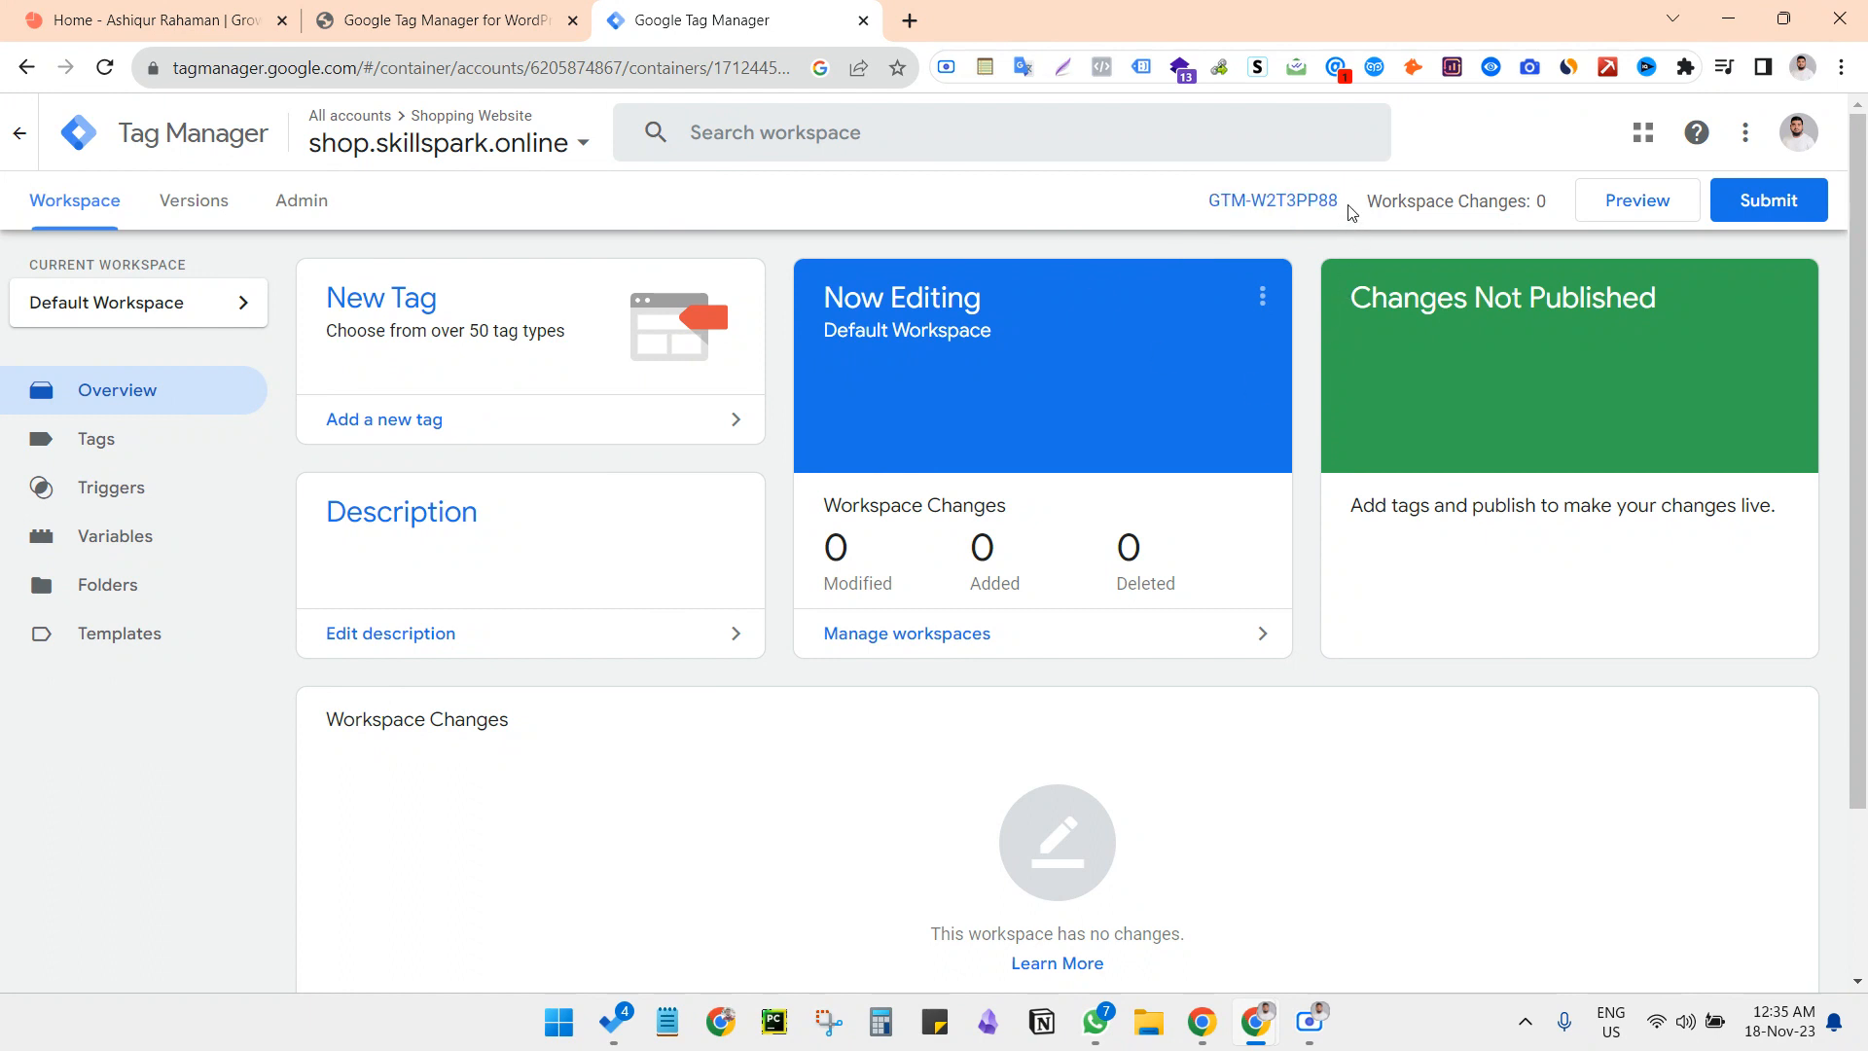
drag(1352, 212, 1203, 216)
right_click(1271, 220)
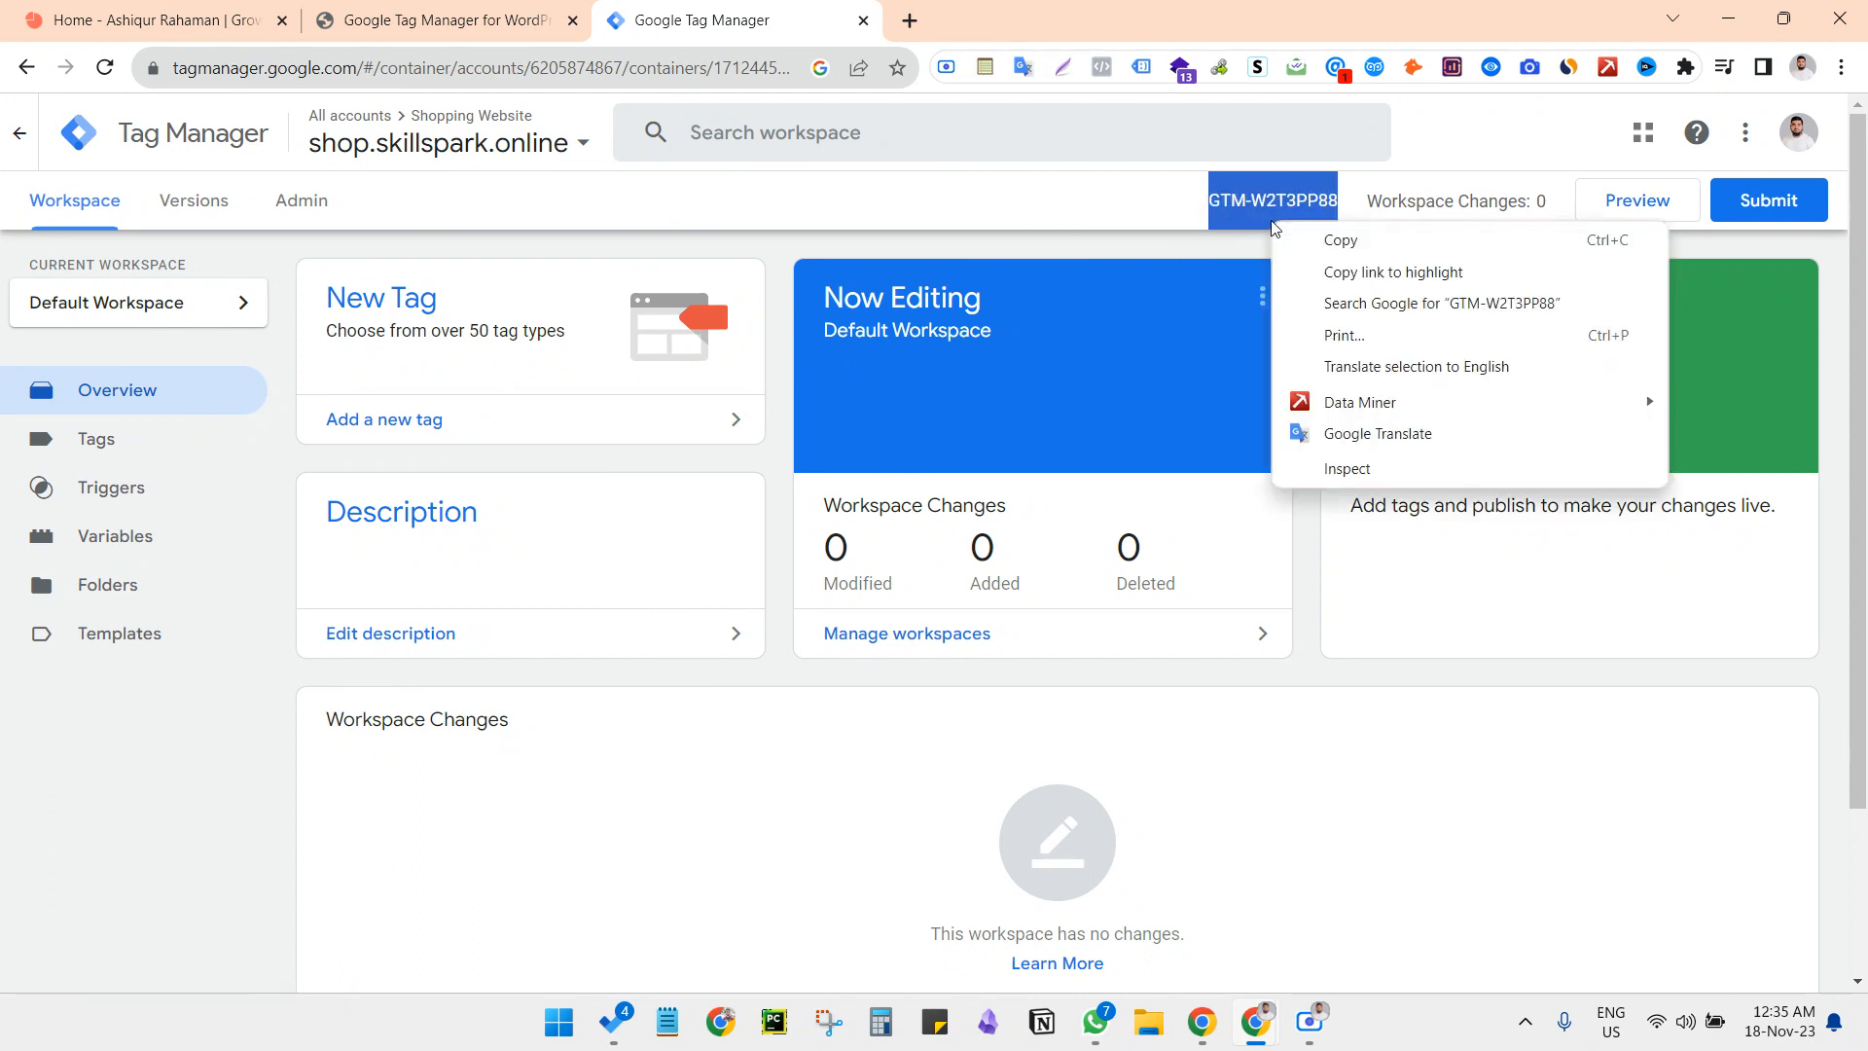
click(1294, 239)
click(1159, 242)
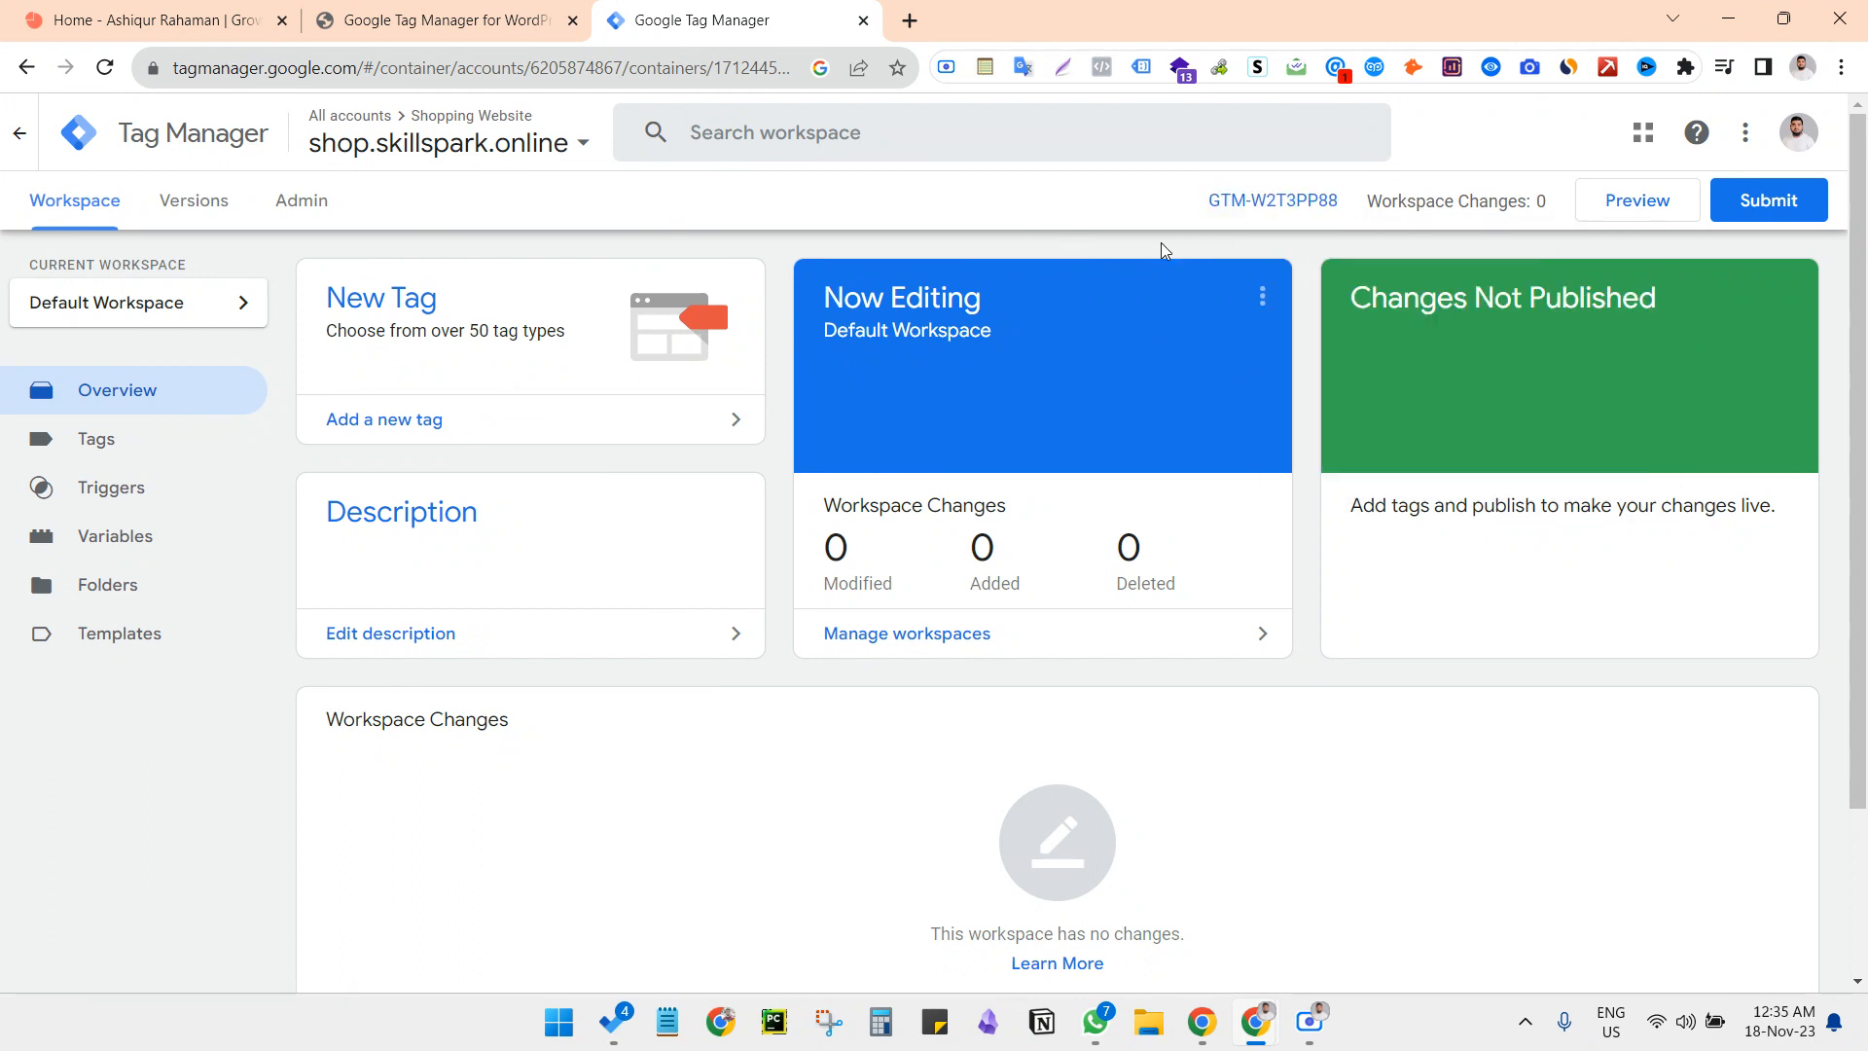
Open the container's installation code, copy the container ID from the head snippet, and close the code window
click(1290, 202)
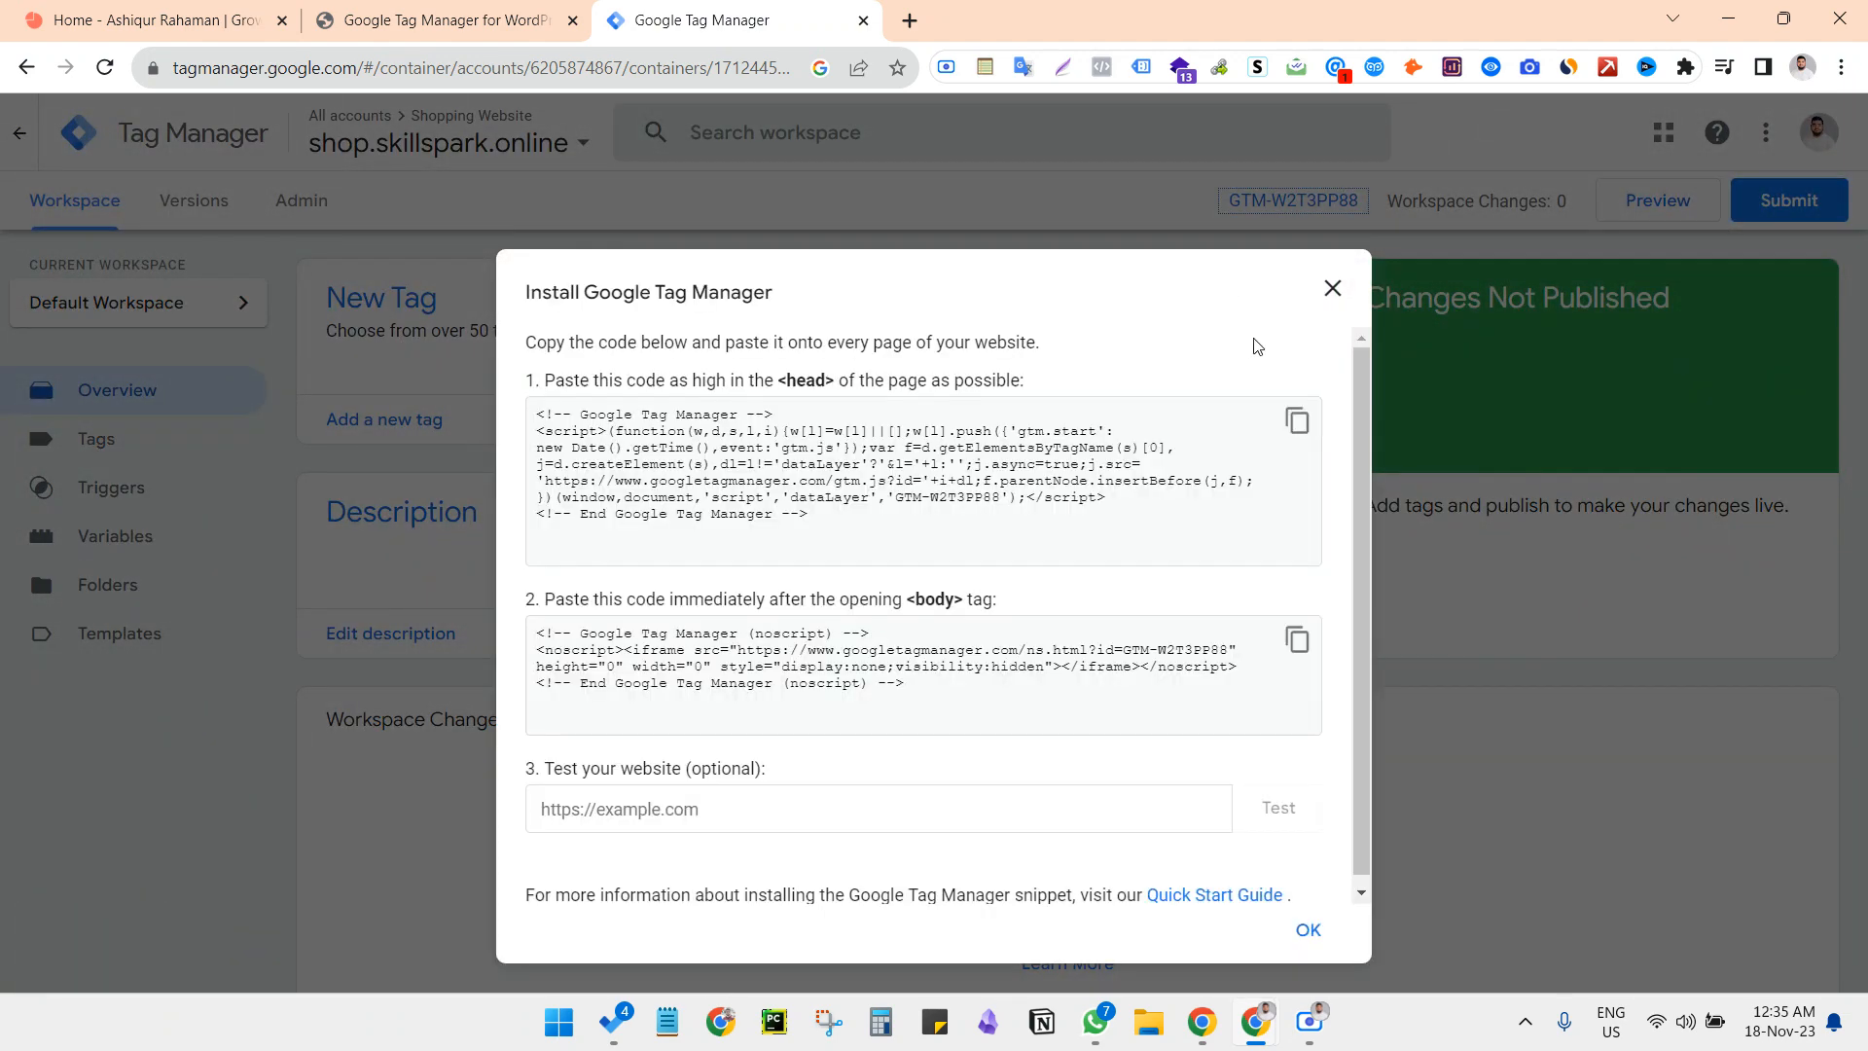
drag(896, 500, 1002, 506)
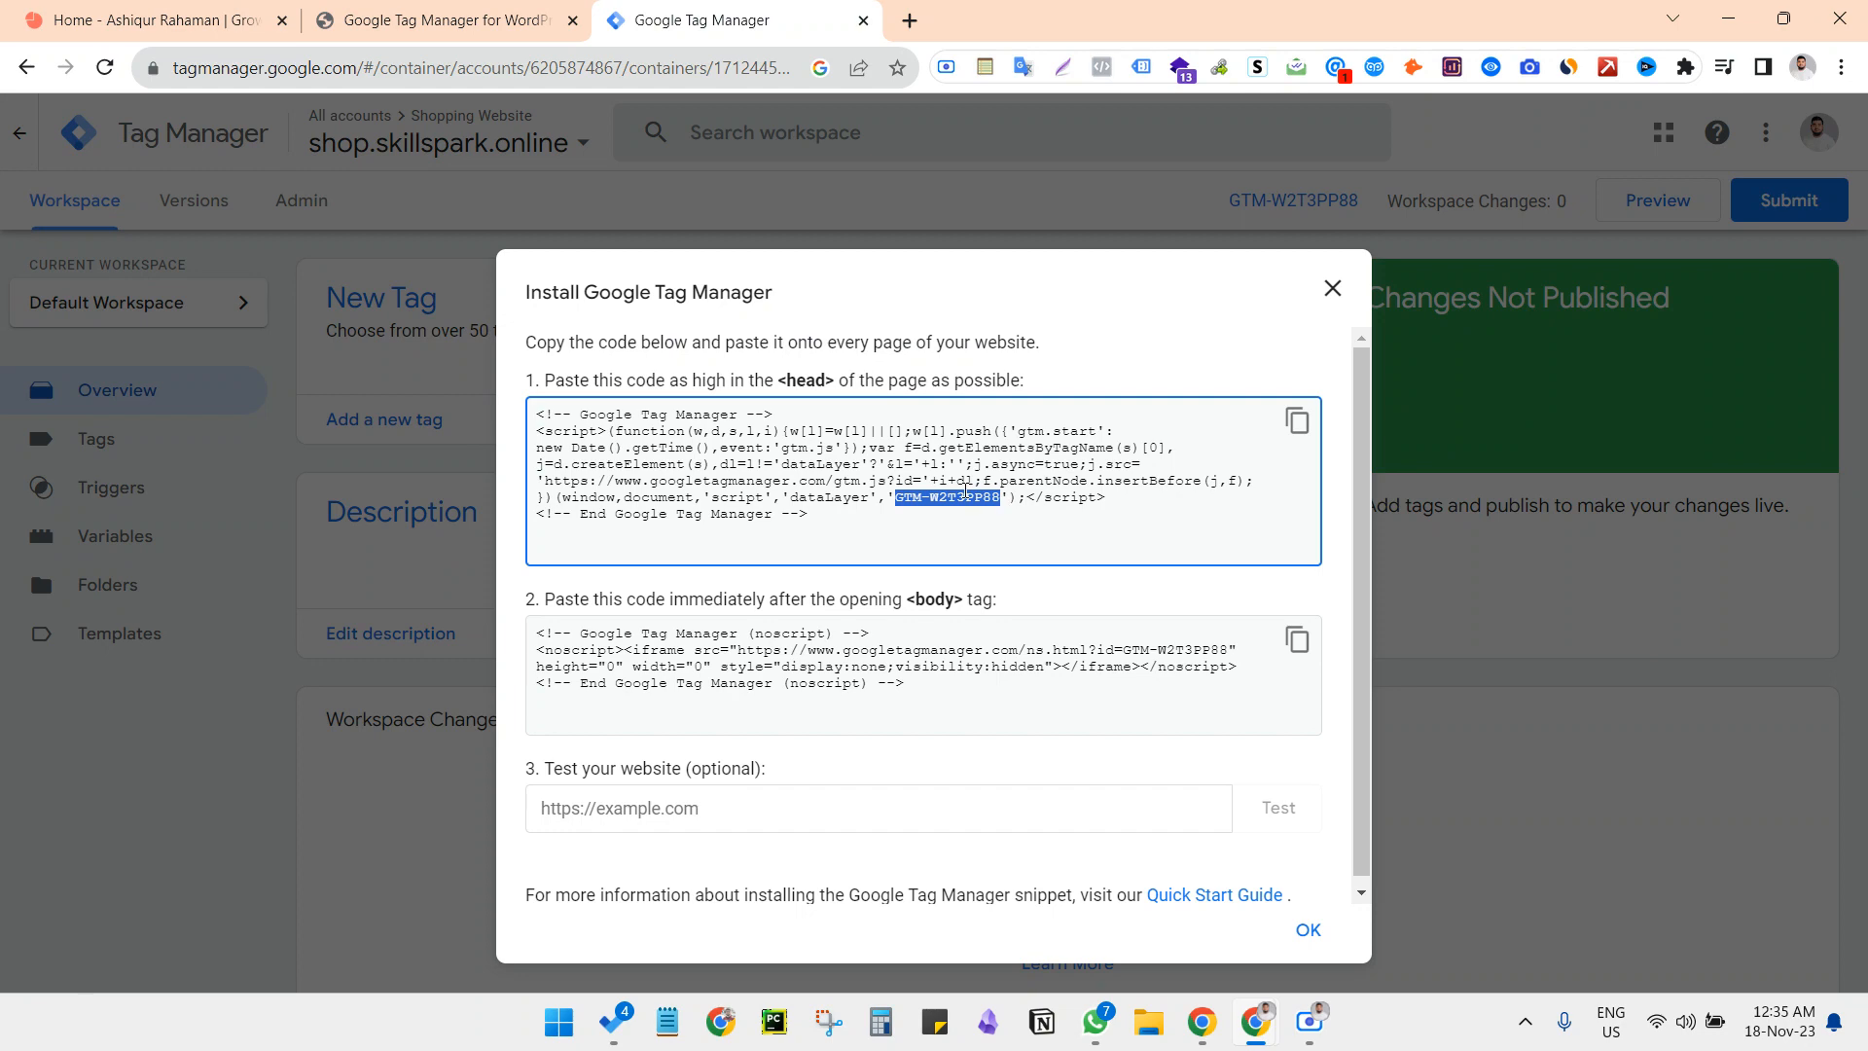
right_click(963, 499)
click(1004, 514)
click(1333, 288)
Return to the GTM4WP settings, close the unneeded Home page, and enter GTM-W2T3PP88 as the Google Tag Manager ID
click(457, 20)
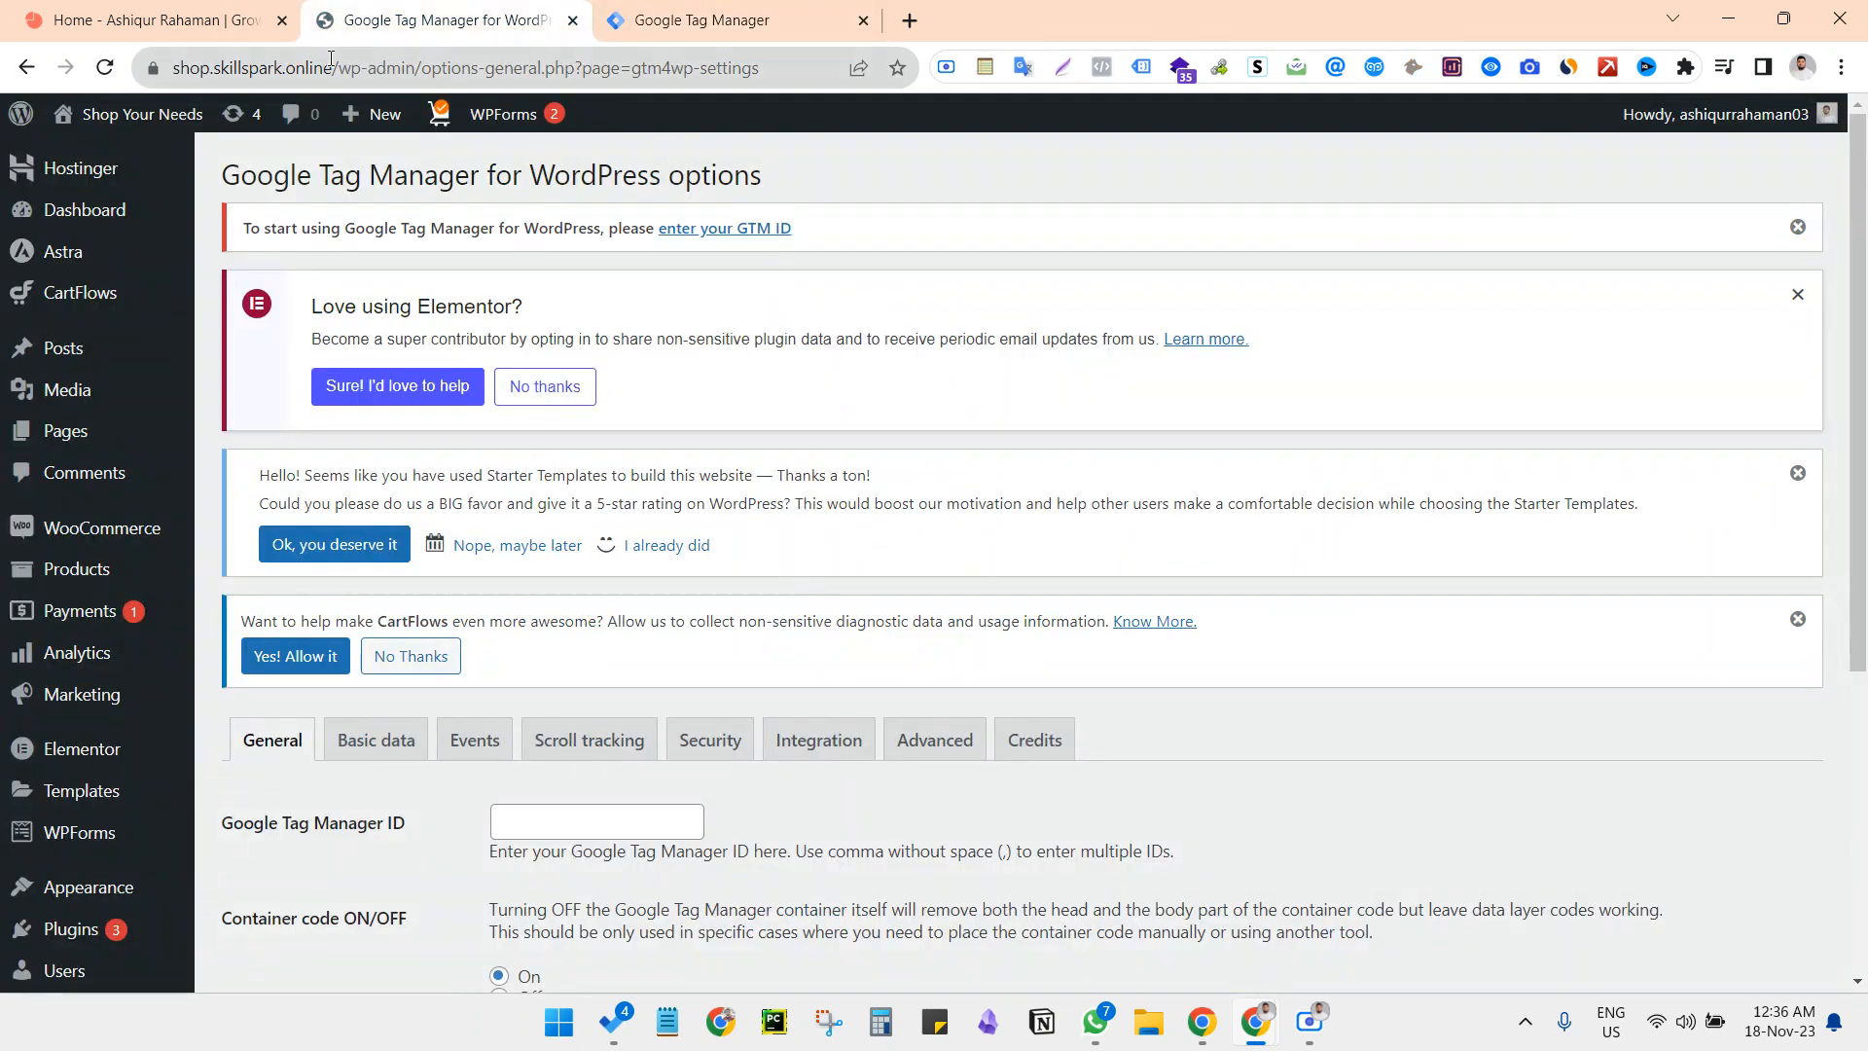
click(283, 21)
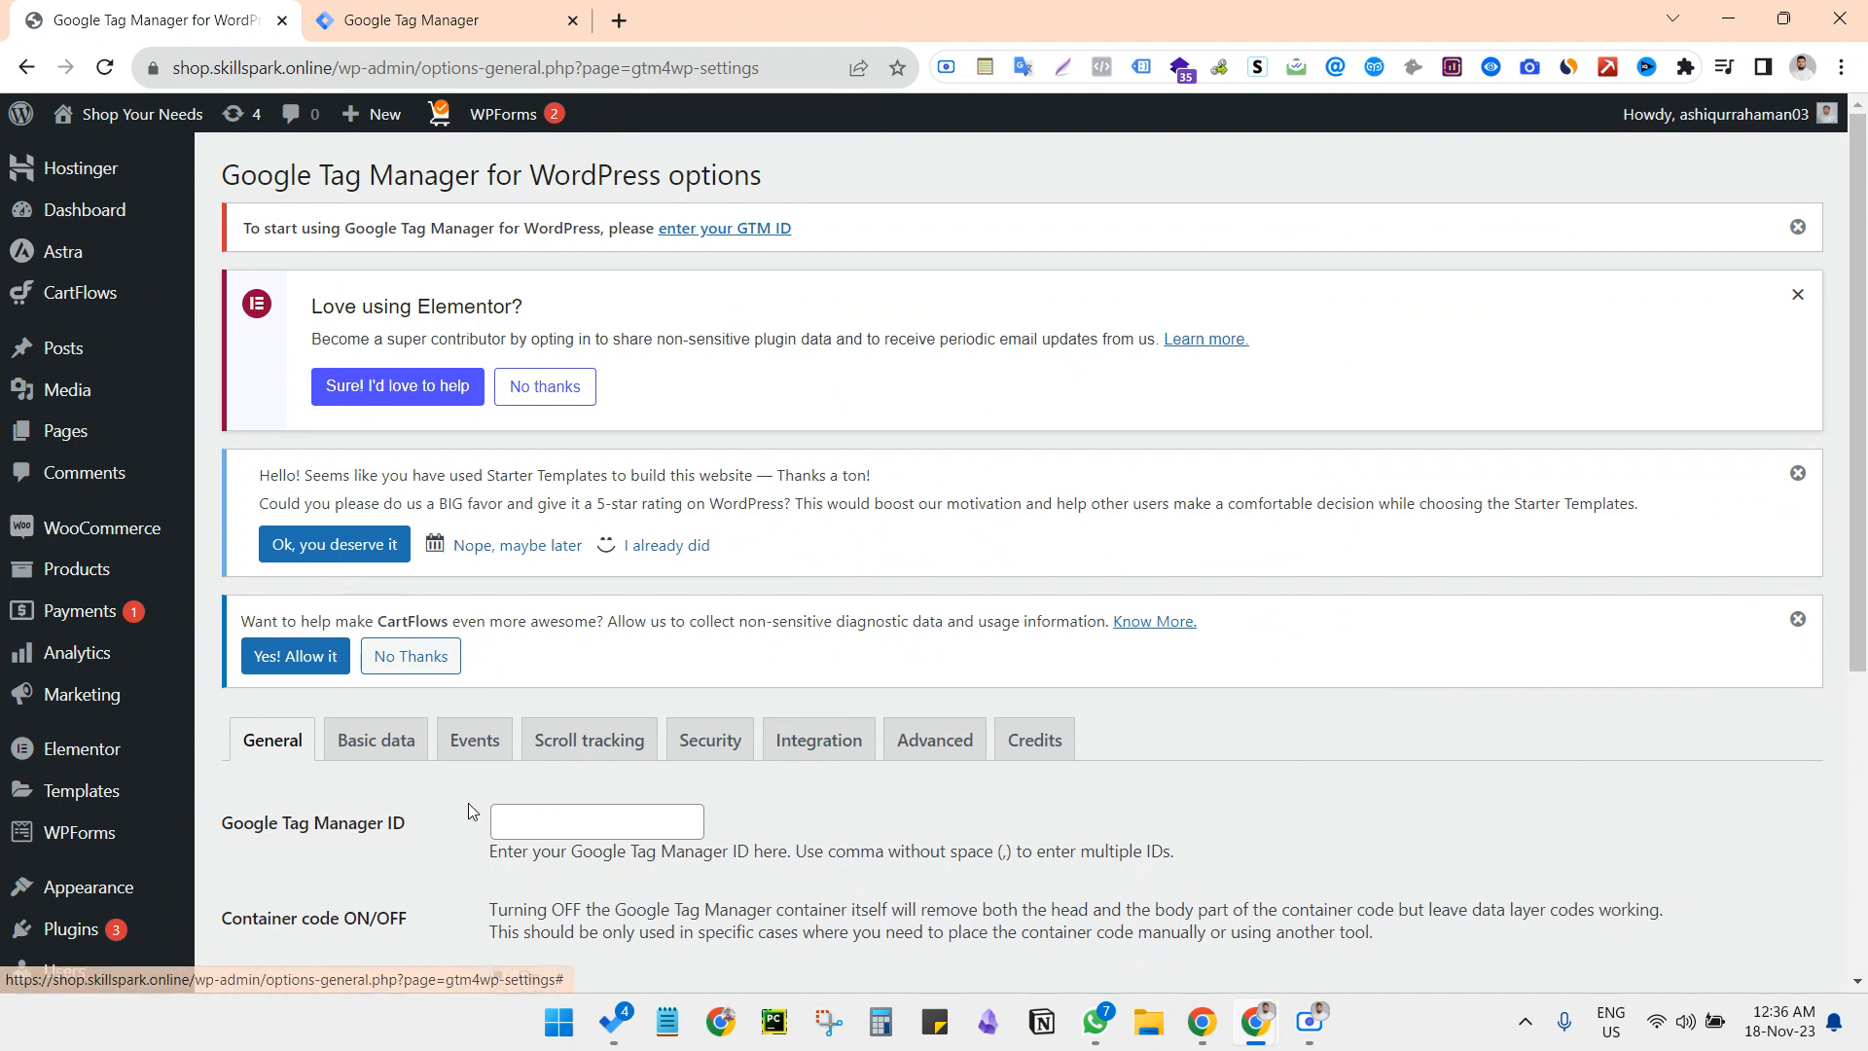
scroll(528, 653, down, 2)
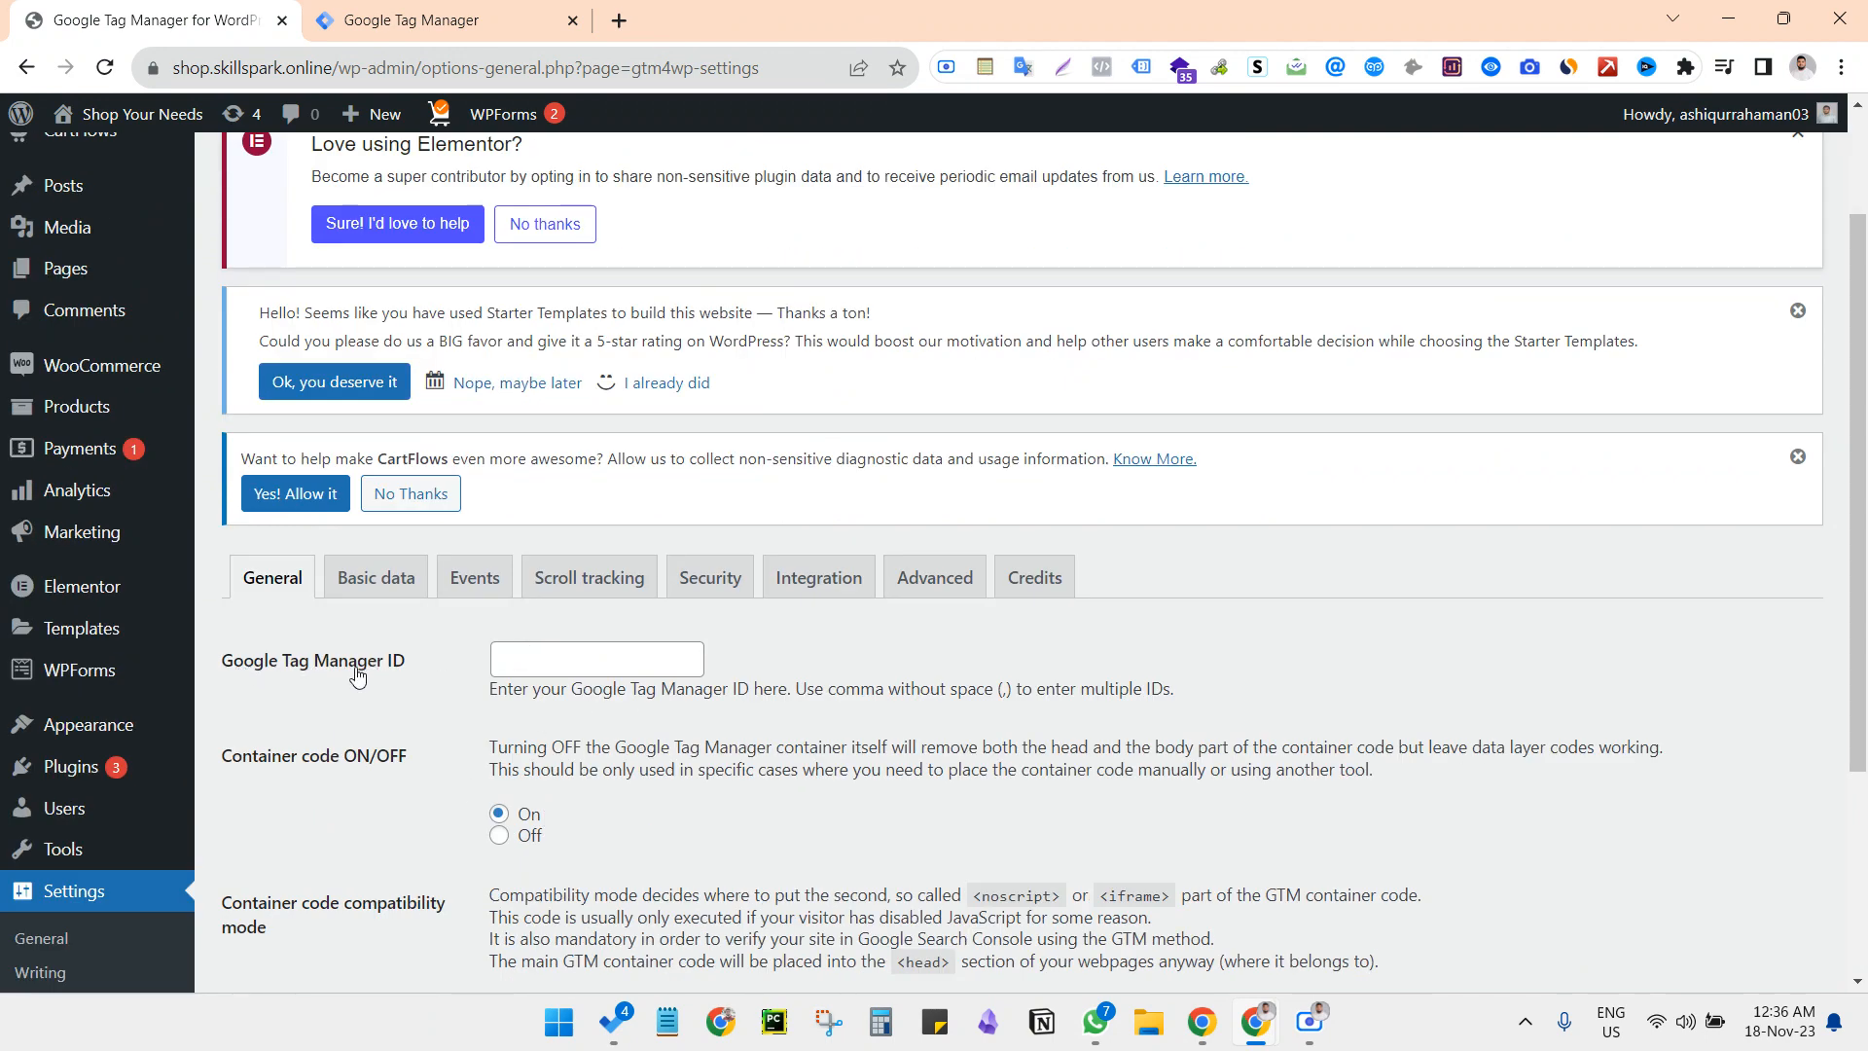
click(553, 664)
key(ctrl+v)
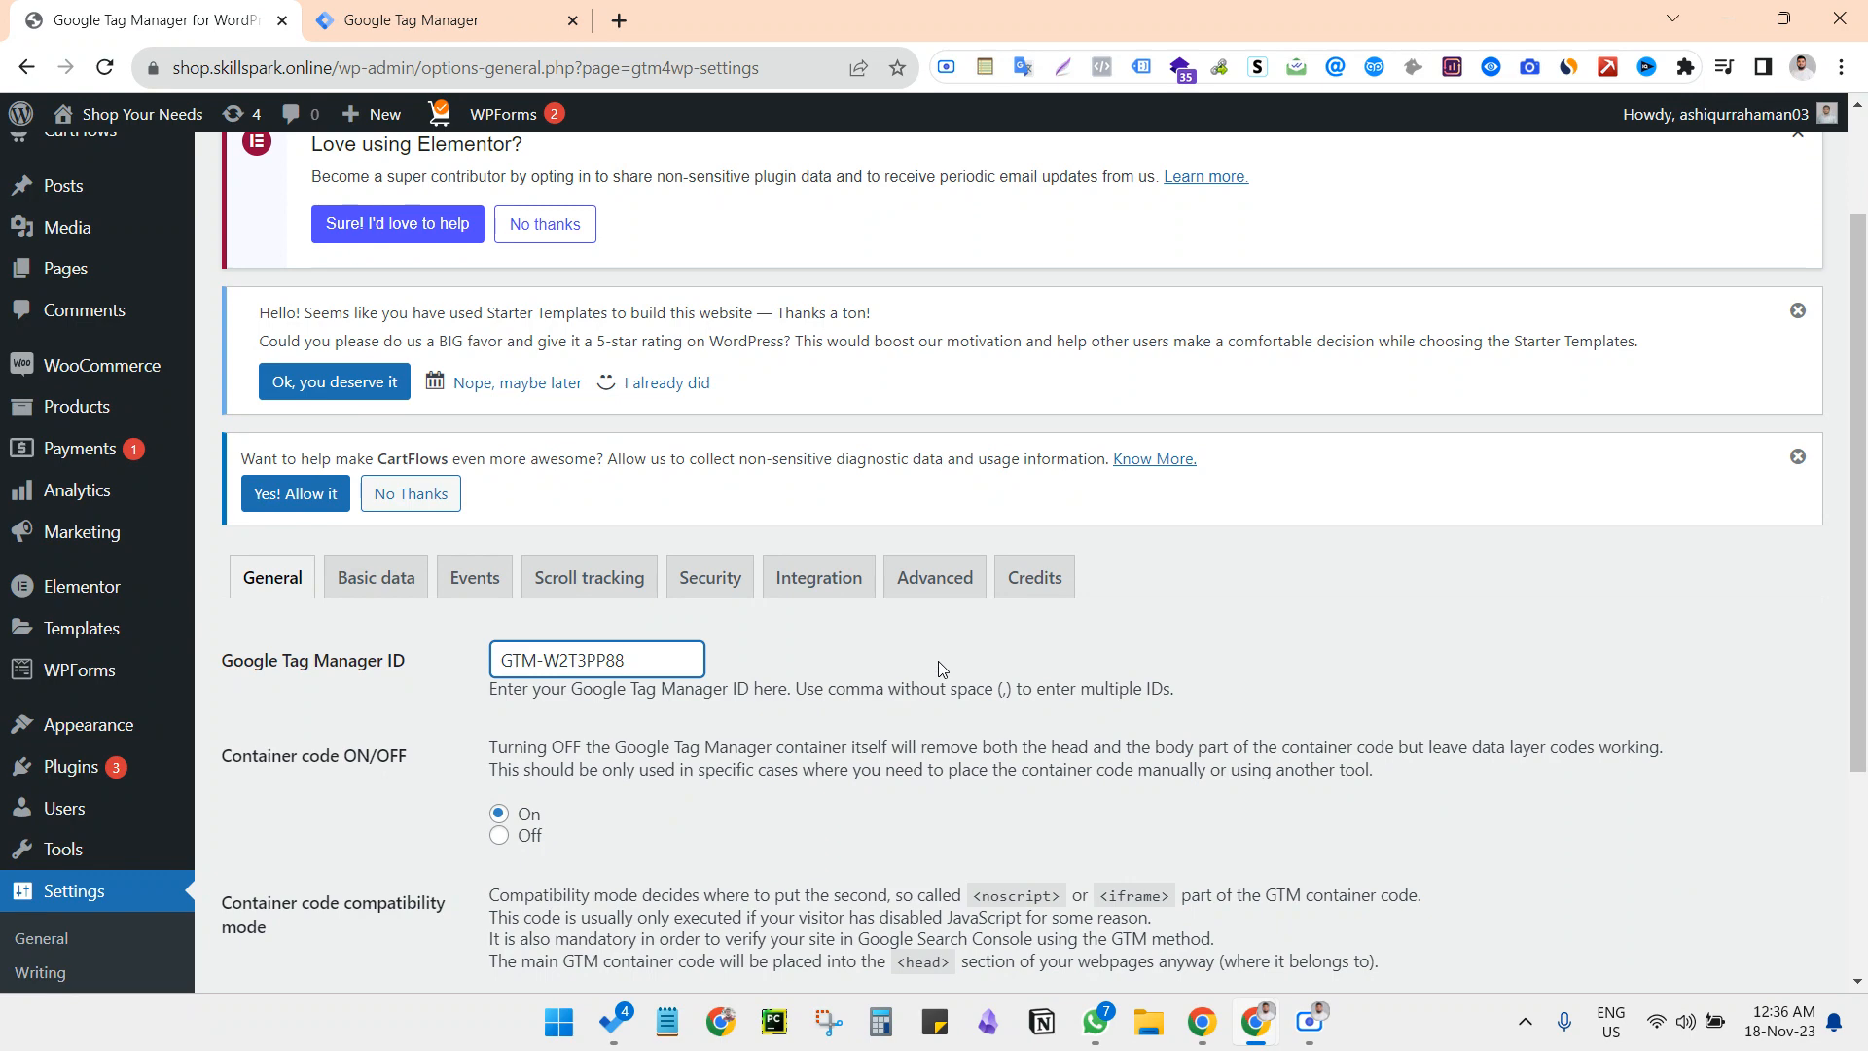
Set the container code compatibility mode to "Off (no tweak, right placement)" and save the plugin settings
scroll(900, 698, down, 2)
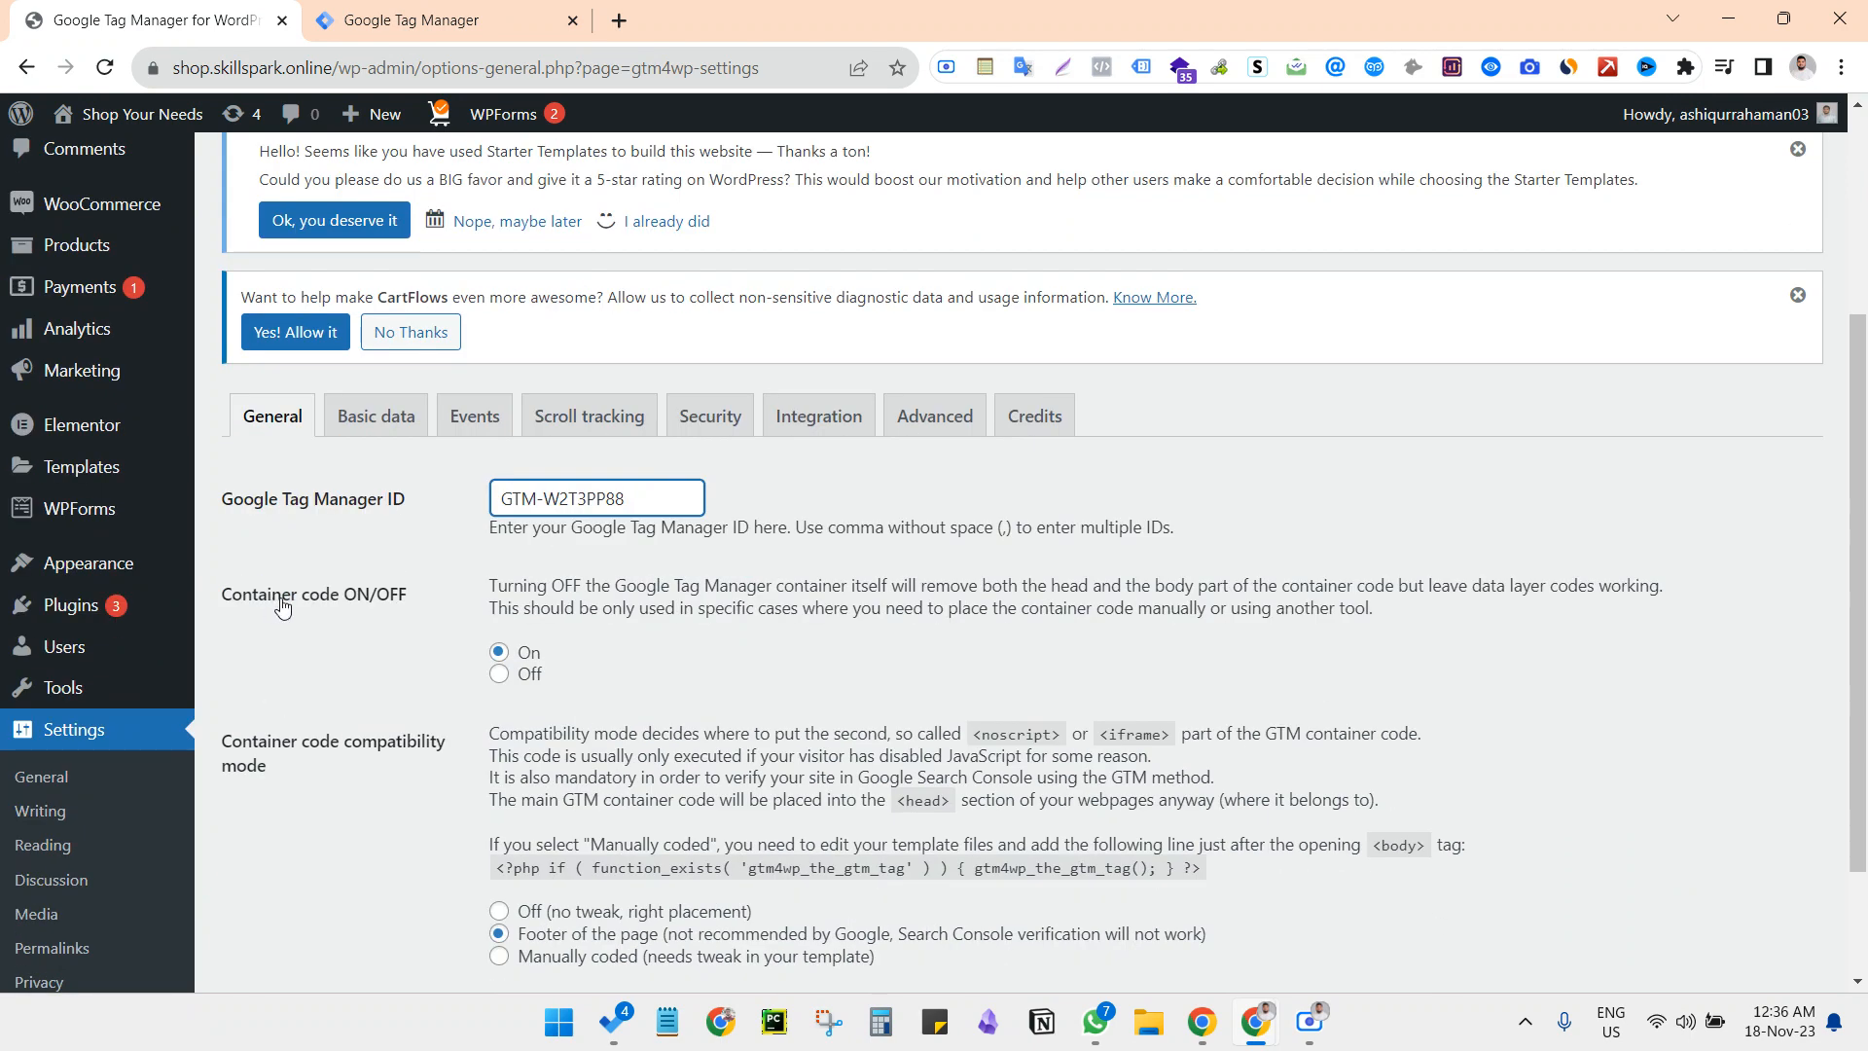
scroll(500, 662, down, 2)
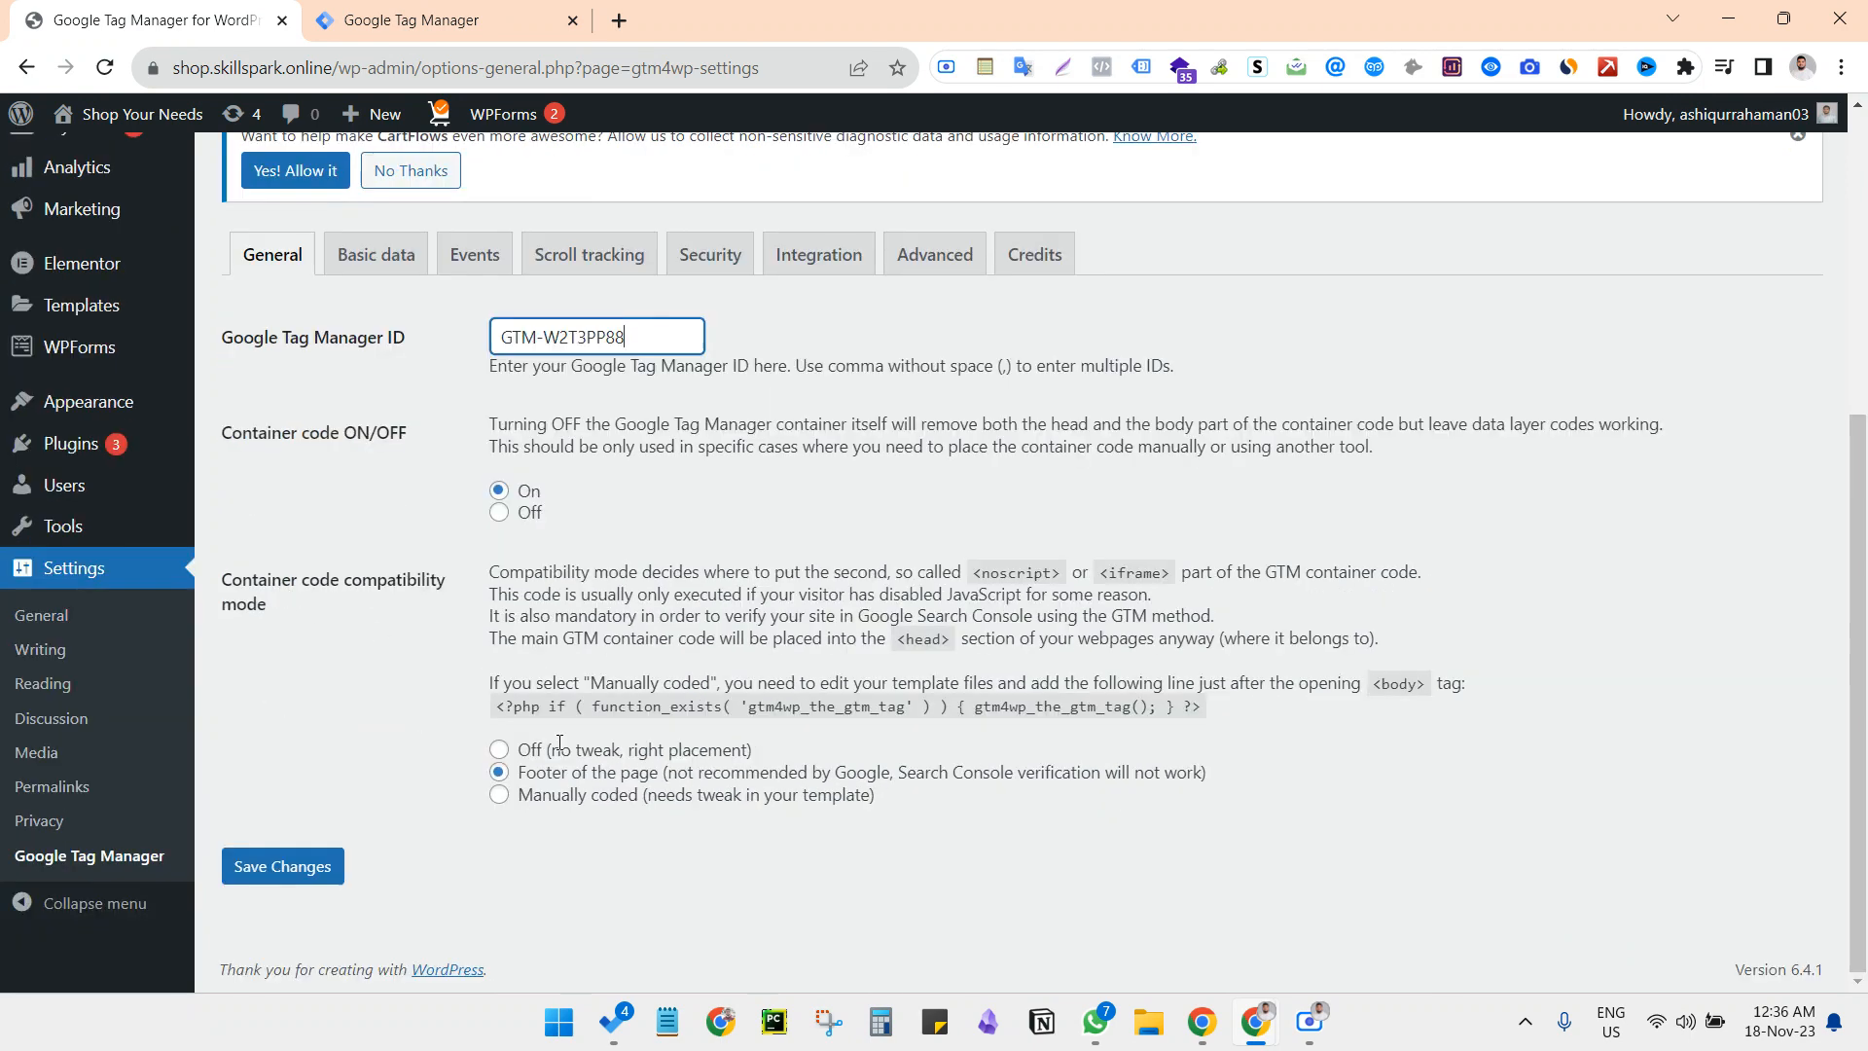
click(498, 770)
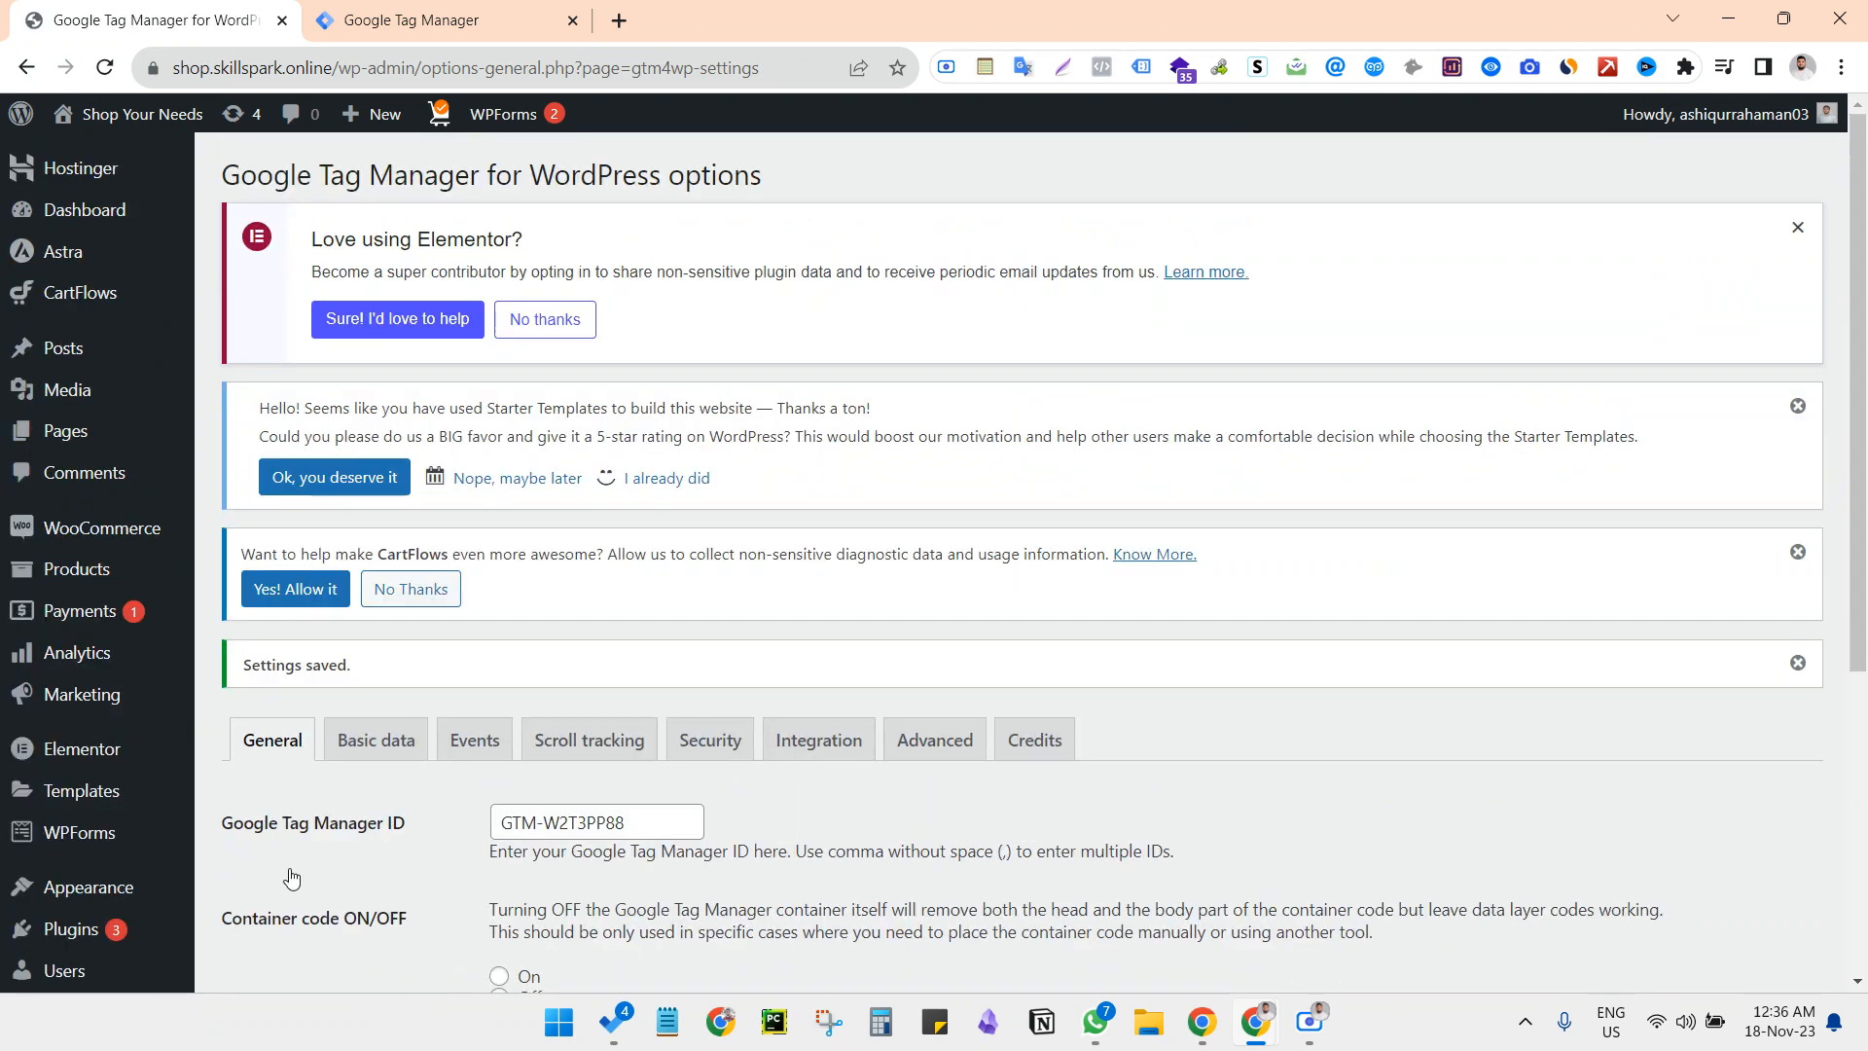
Set the container code to On, save the plugin settings, and review the saved options
scroll(291, 878, down, 3)
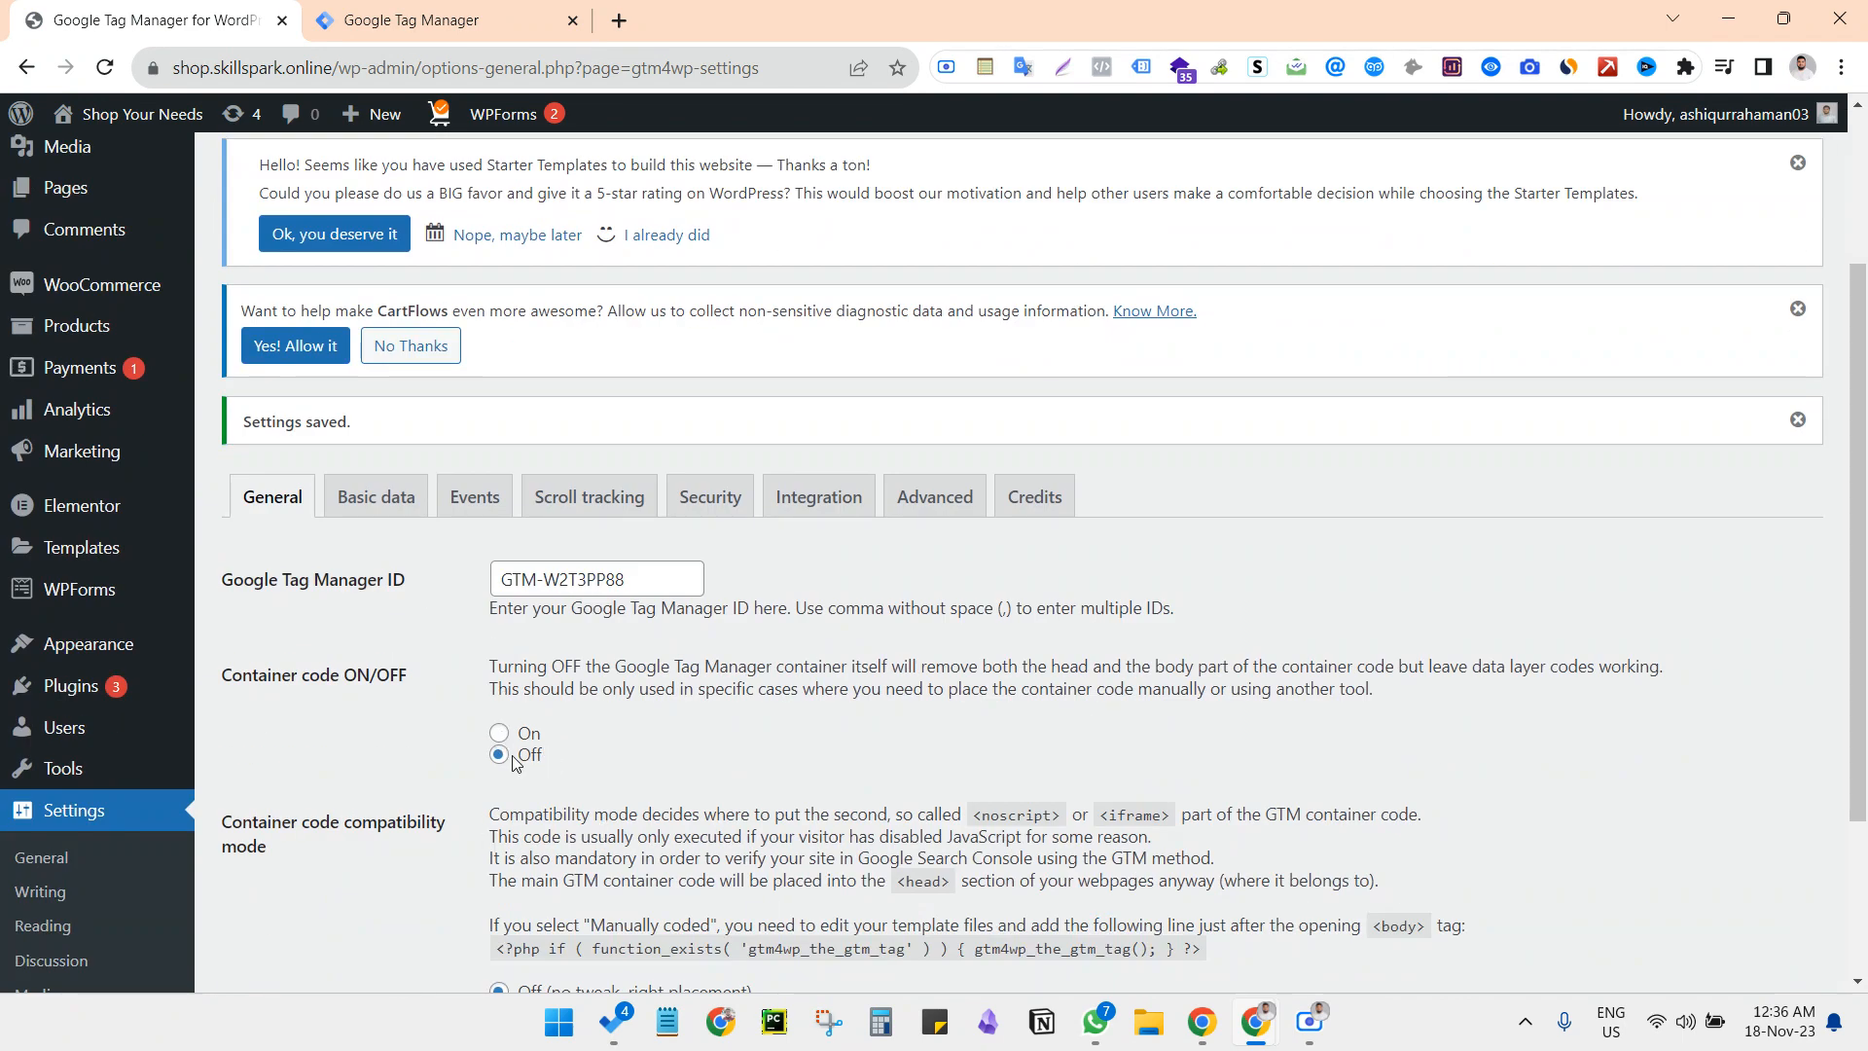
click(499, 735)
scroll(504, 745, down, 3)
click(283, 867)
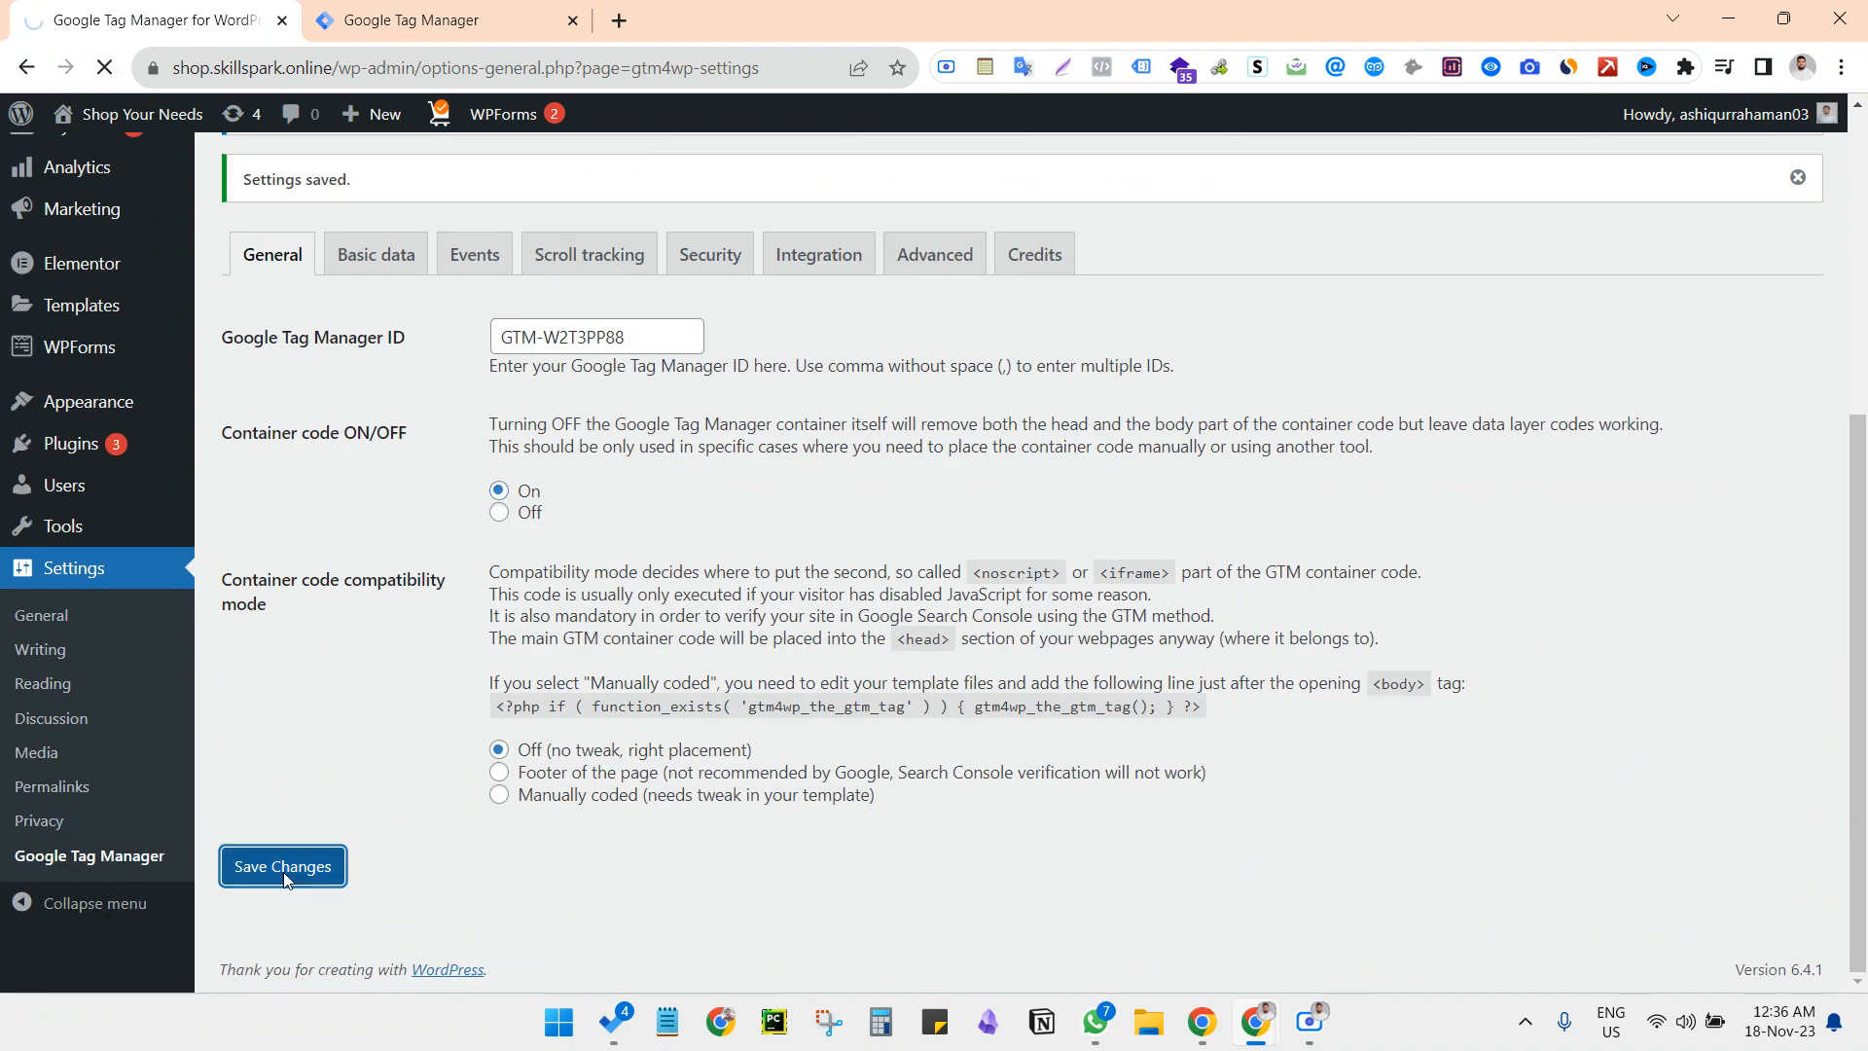
scroll(283, 871, down, 5)
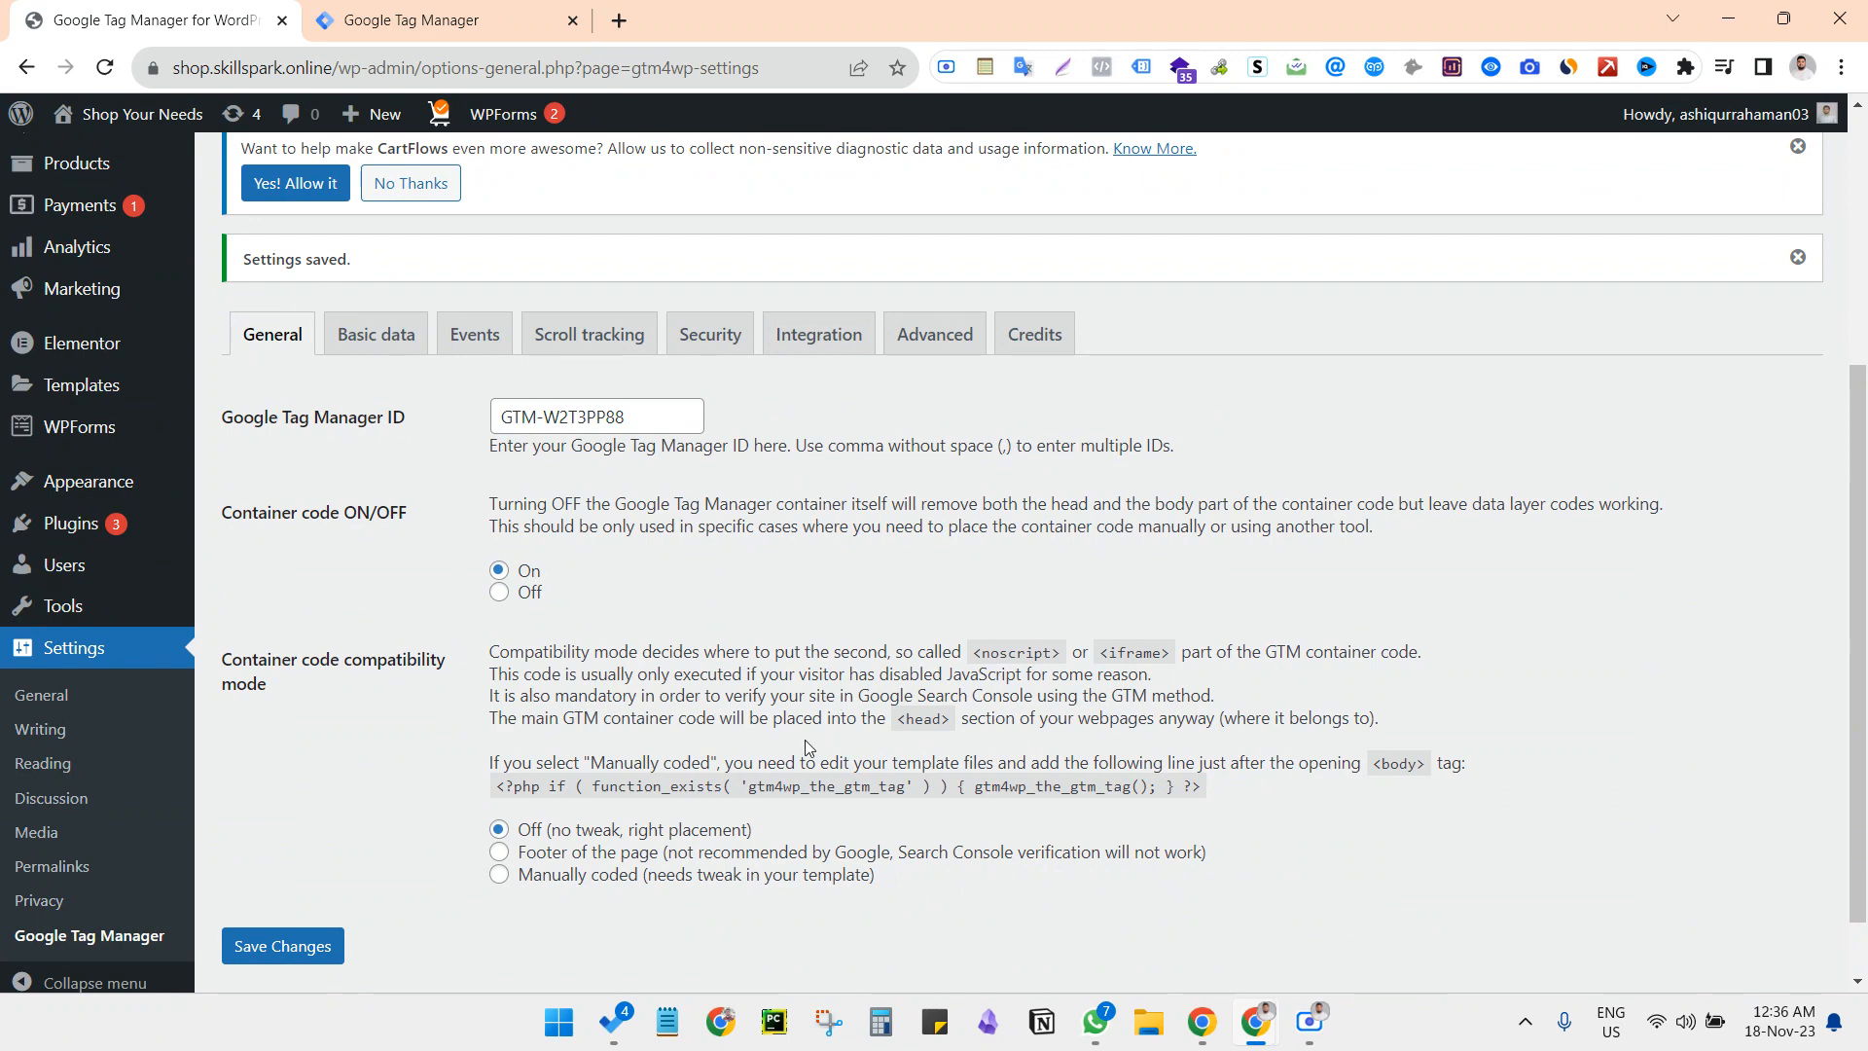
scroll(761, 713, up, 5)
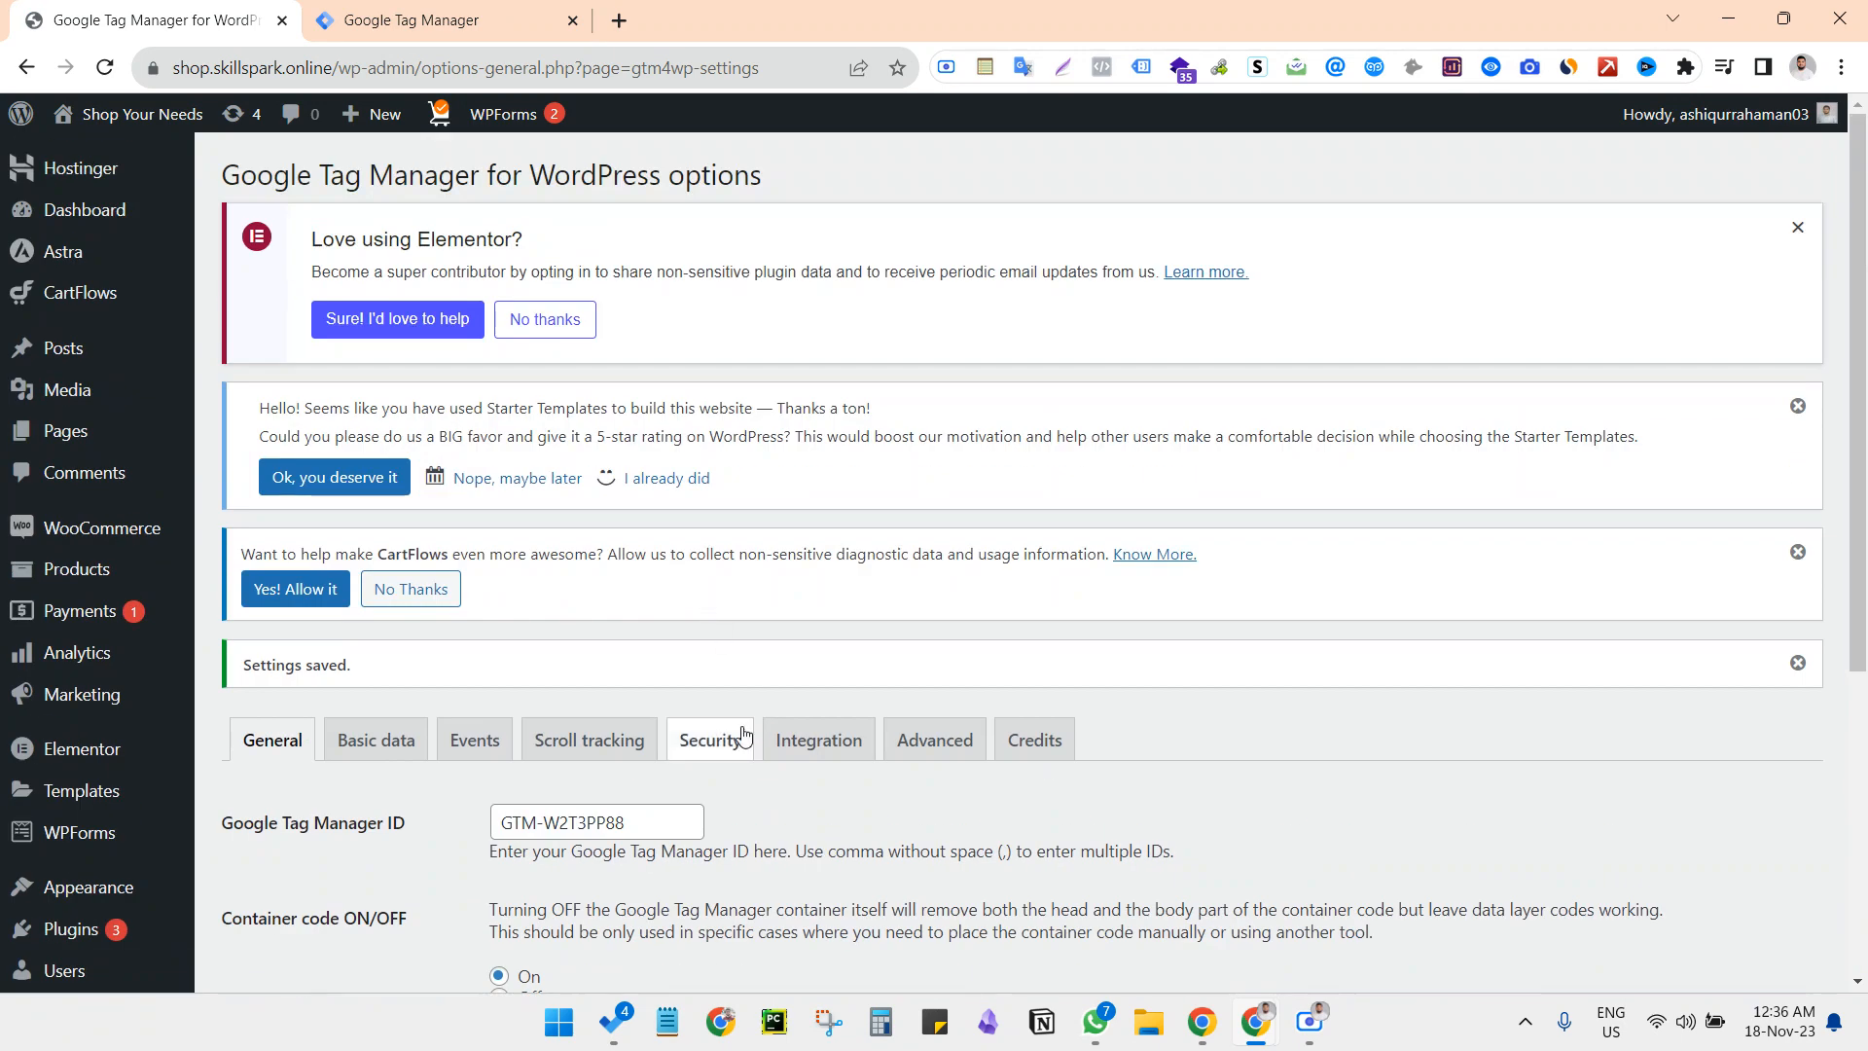
Return to the Tag Manager workspace and start preview mode for the container
click(440, 18)
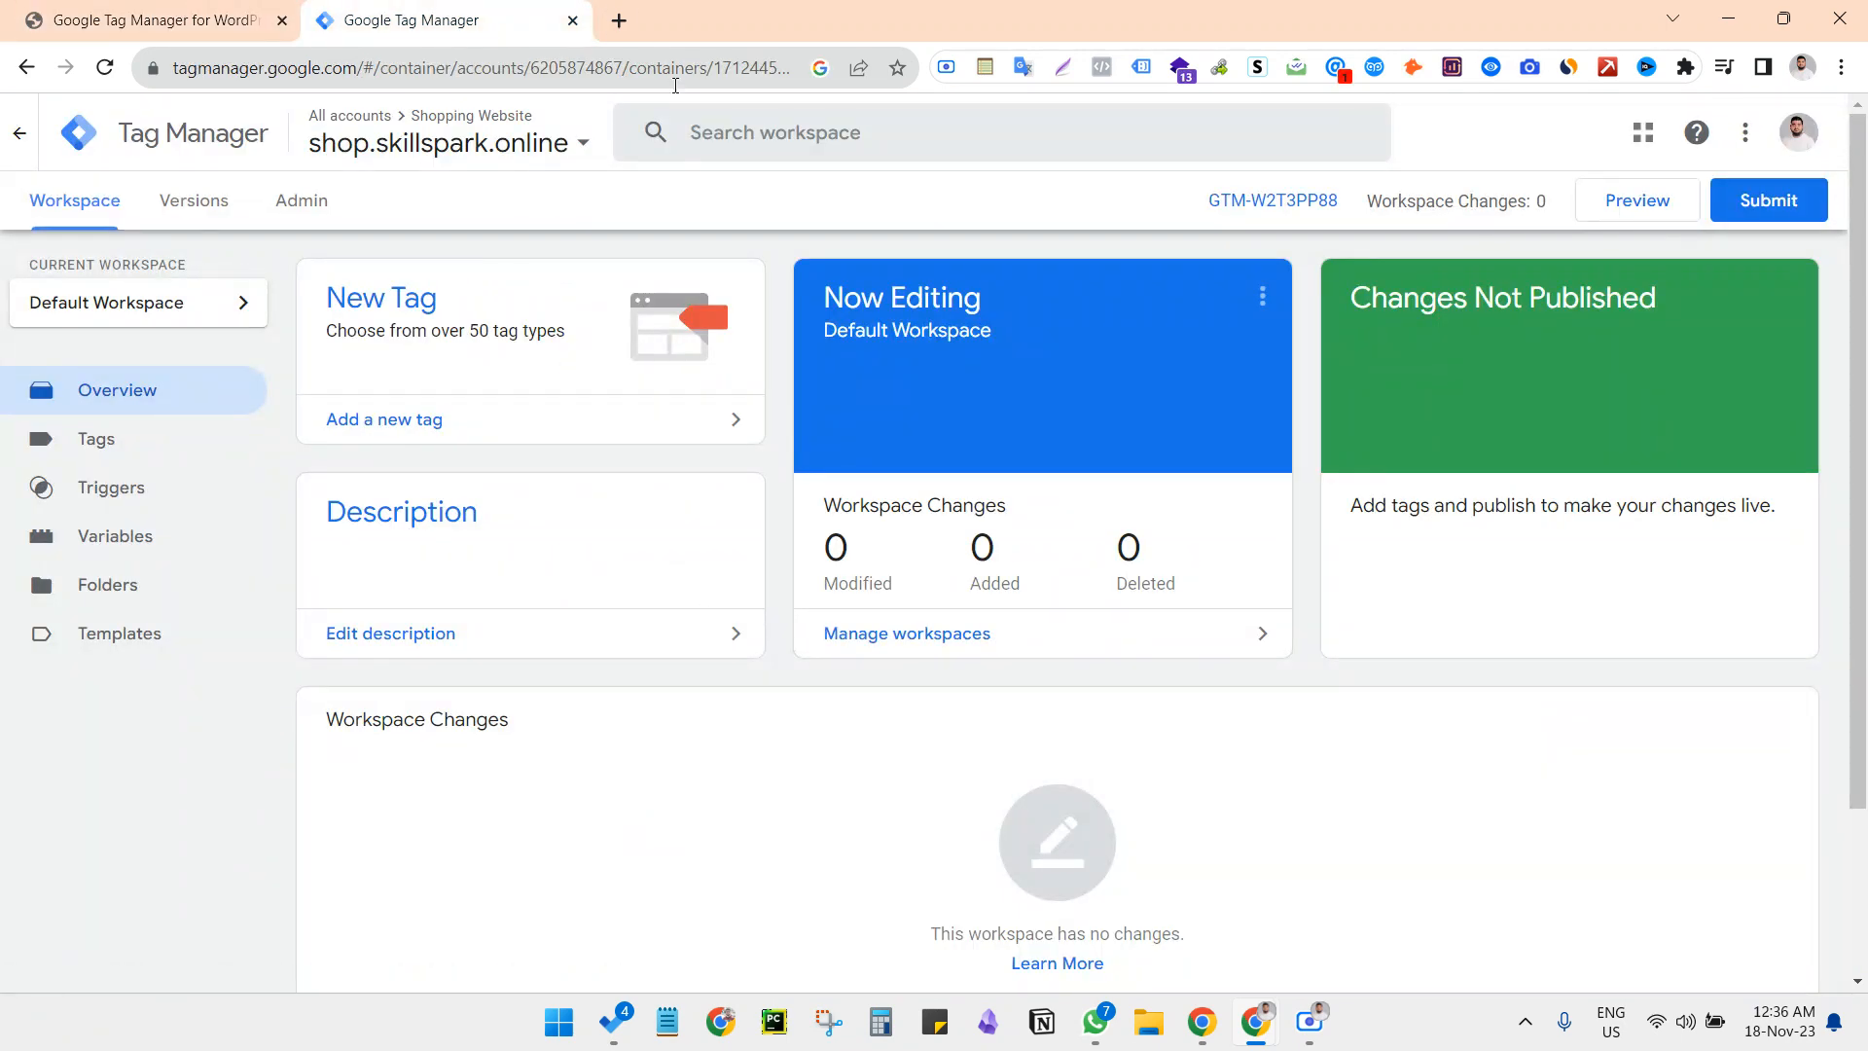
click(1637, 209)
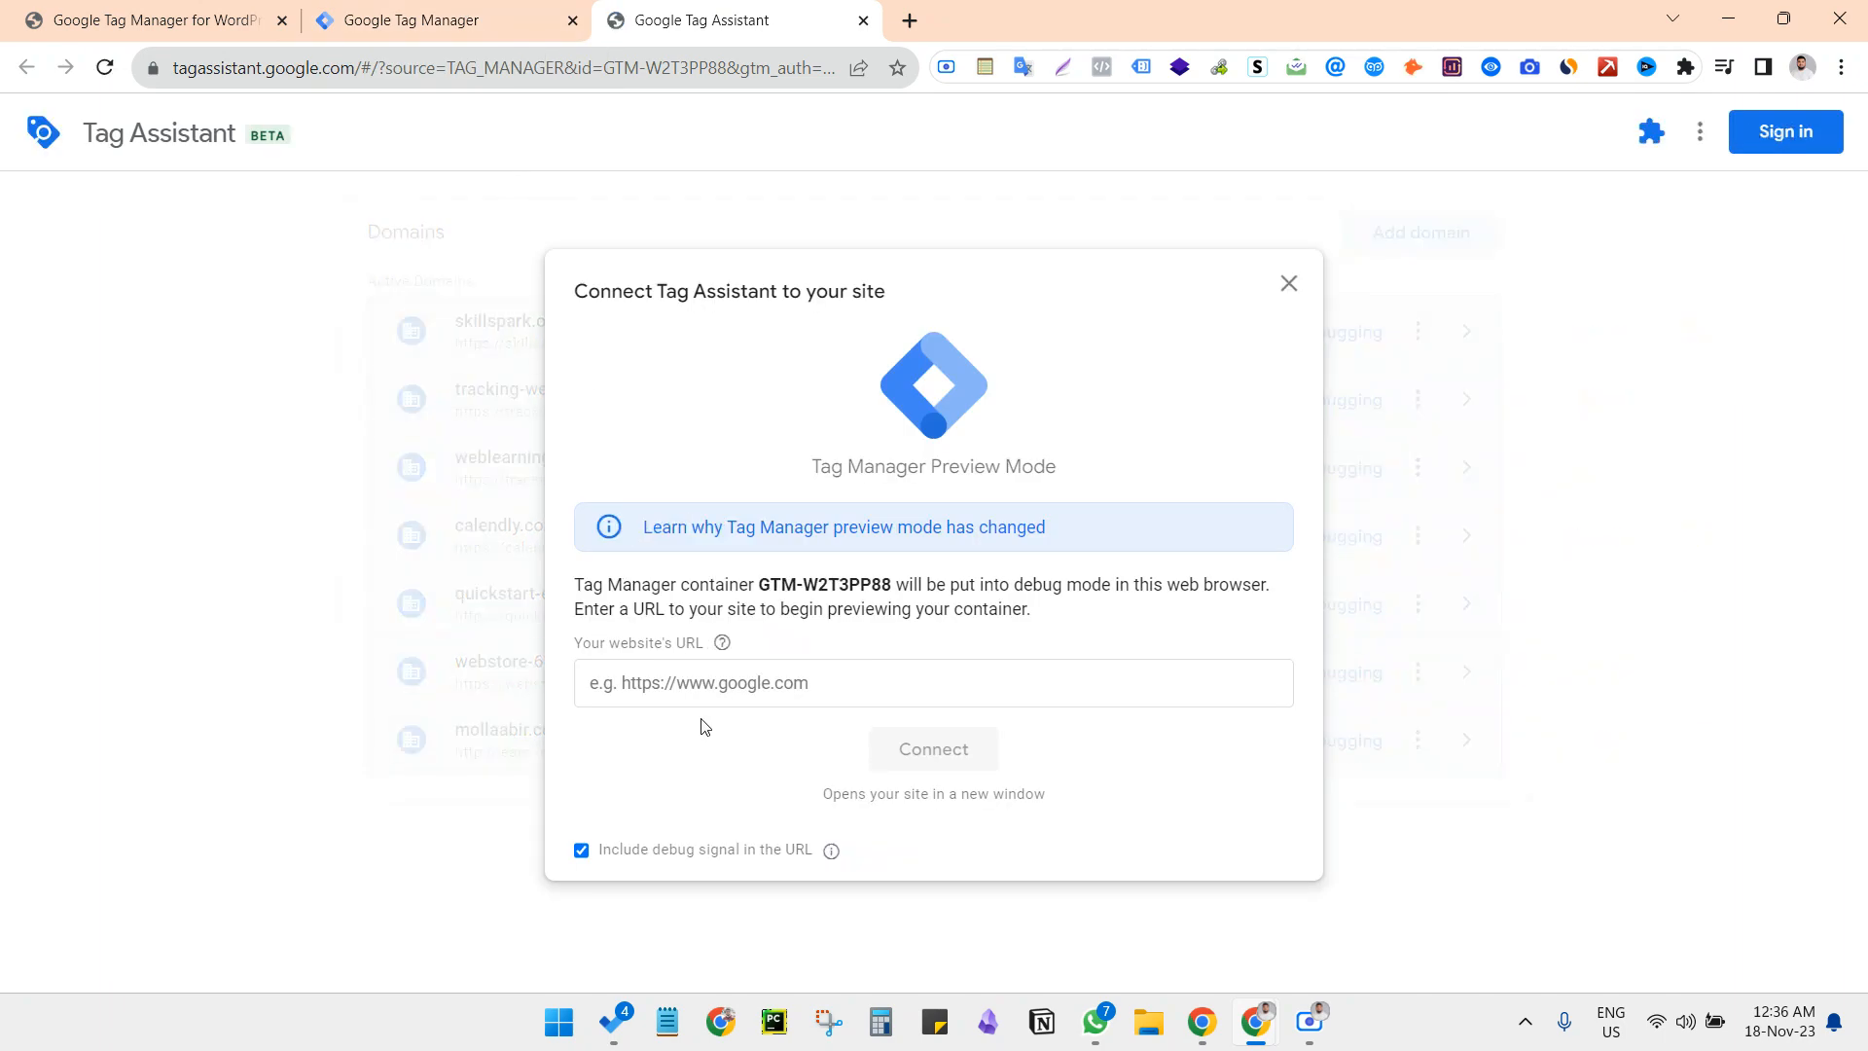
click(702, 687)
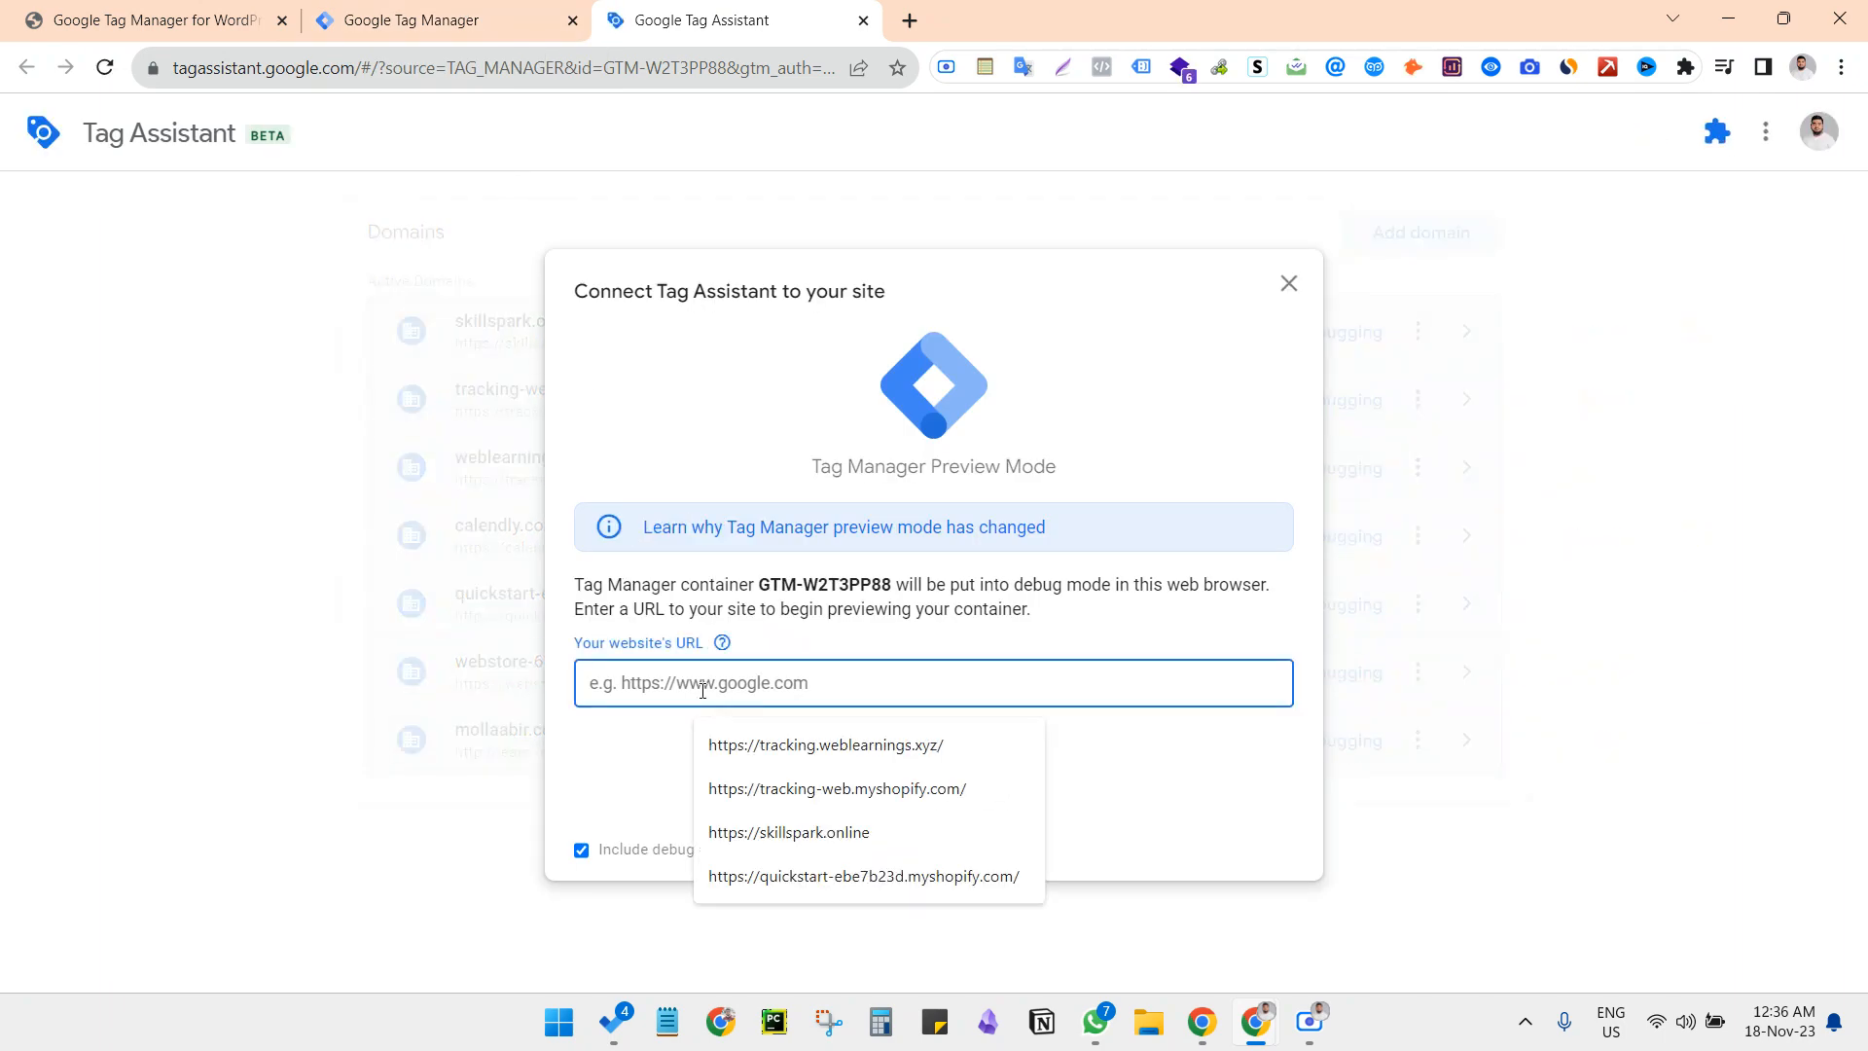
click(112, 18)
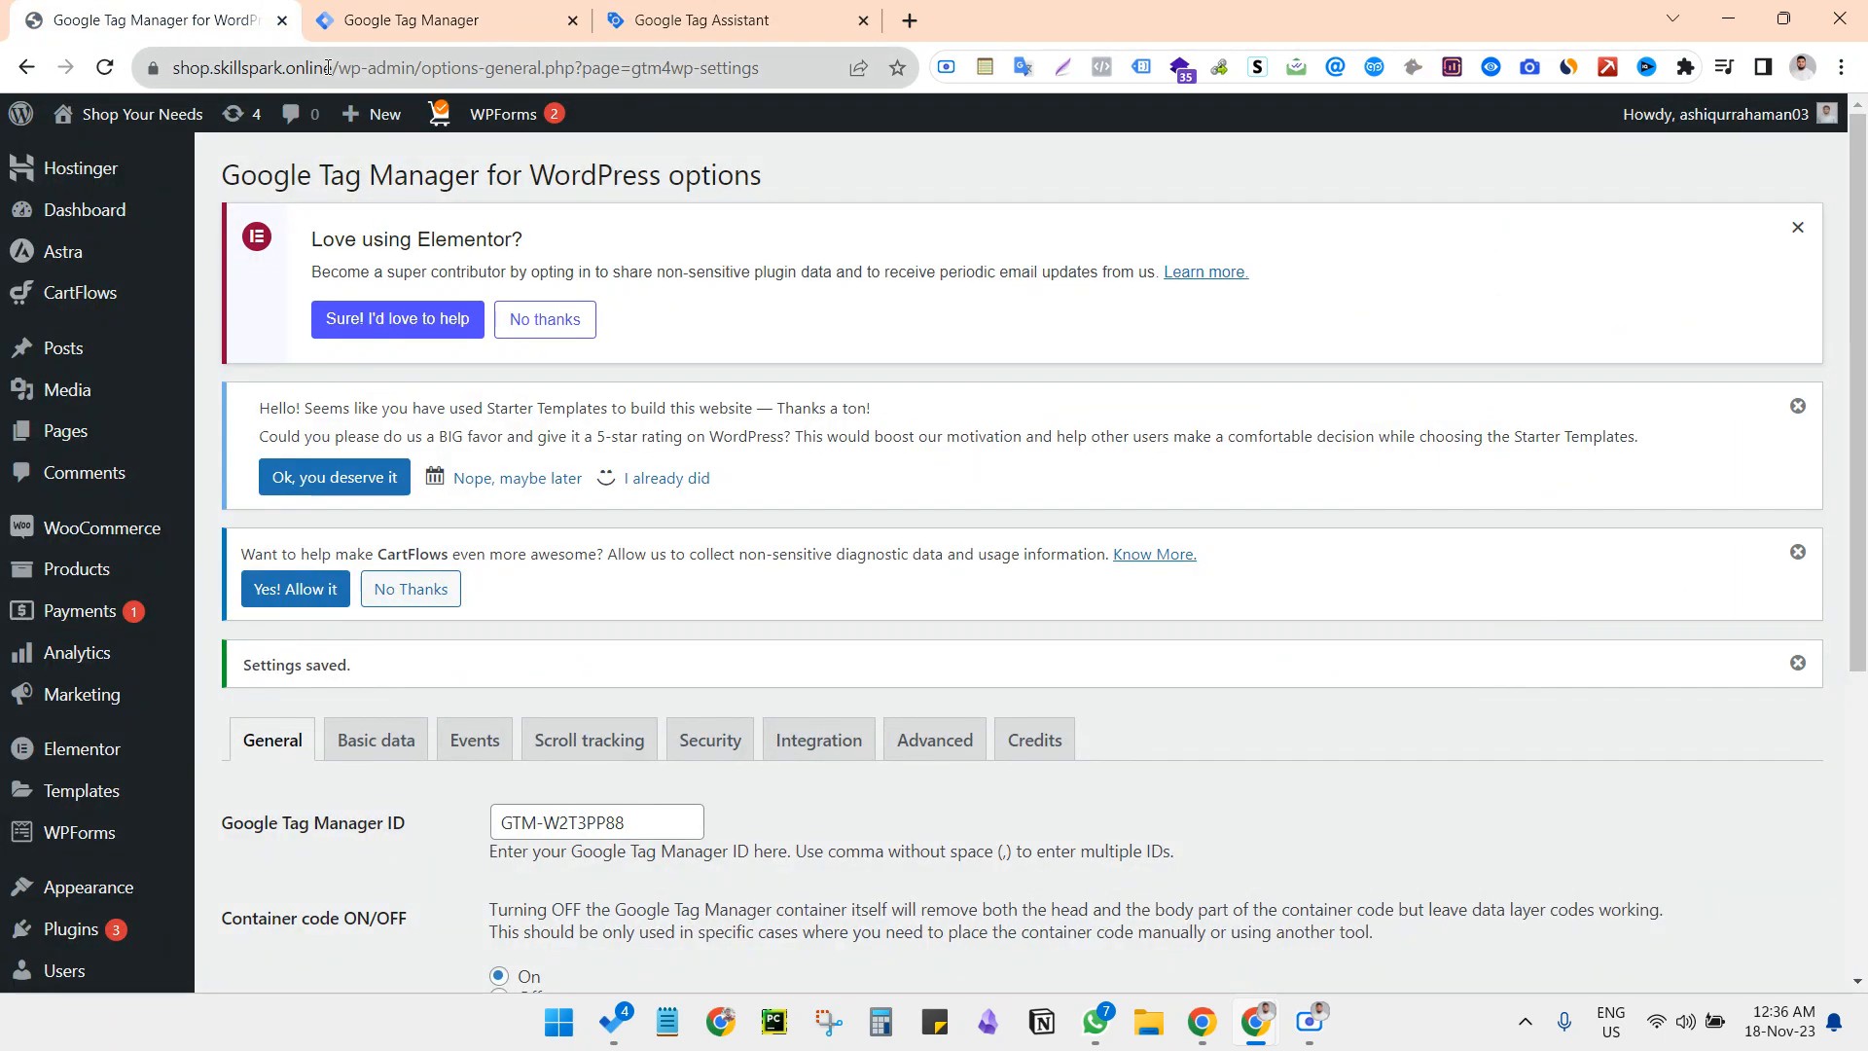
drag(156, 67, 404, 67)
key(ctrl+c)
click(798, 12)
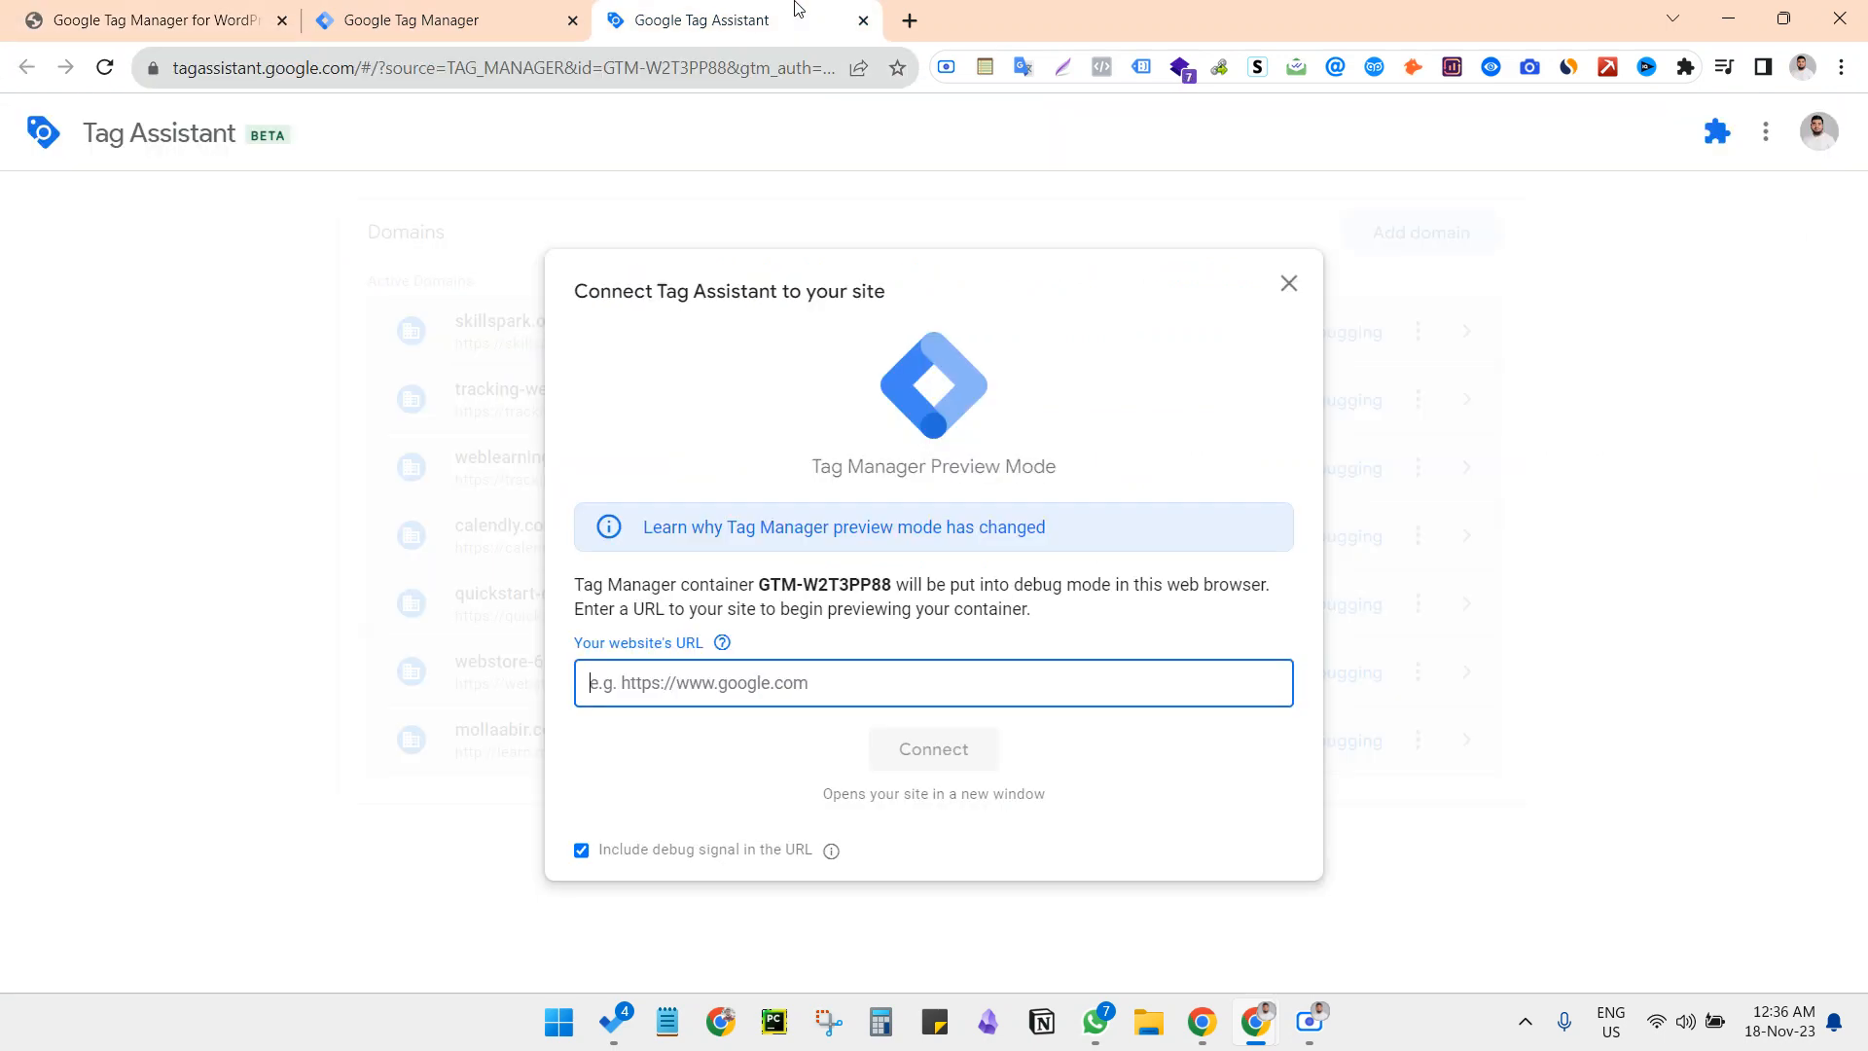
click(702, 686)
key(ctrl+v)
click(779, 763)
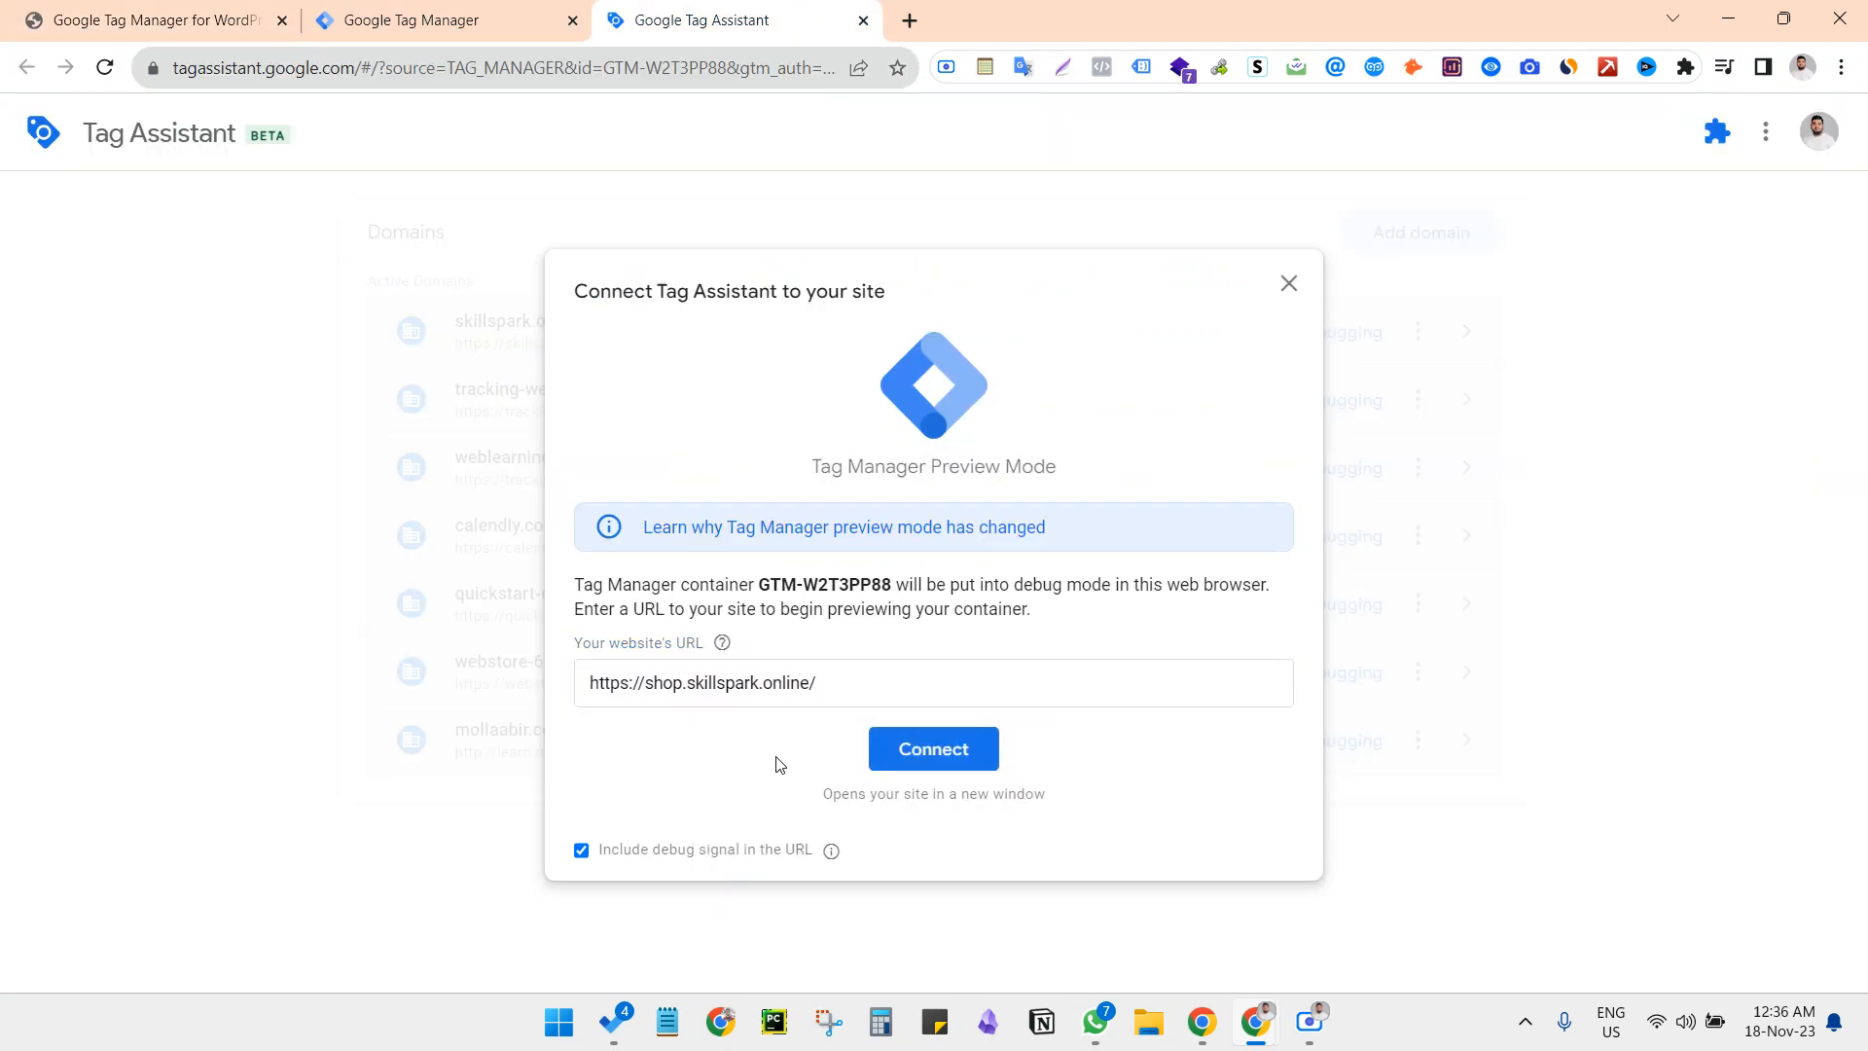
click(889, 753)
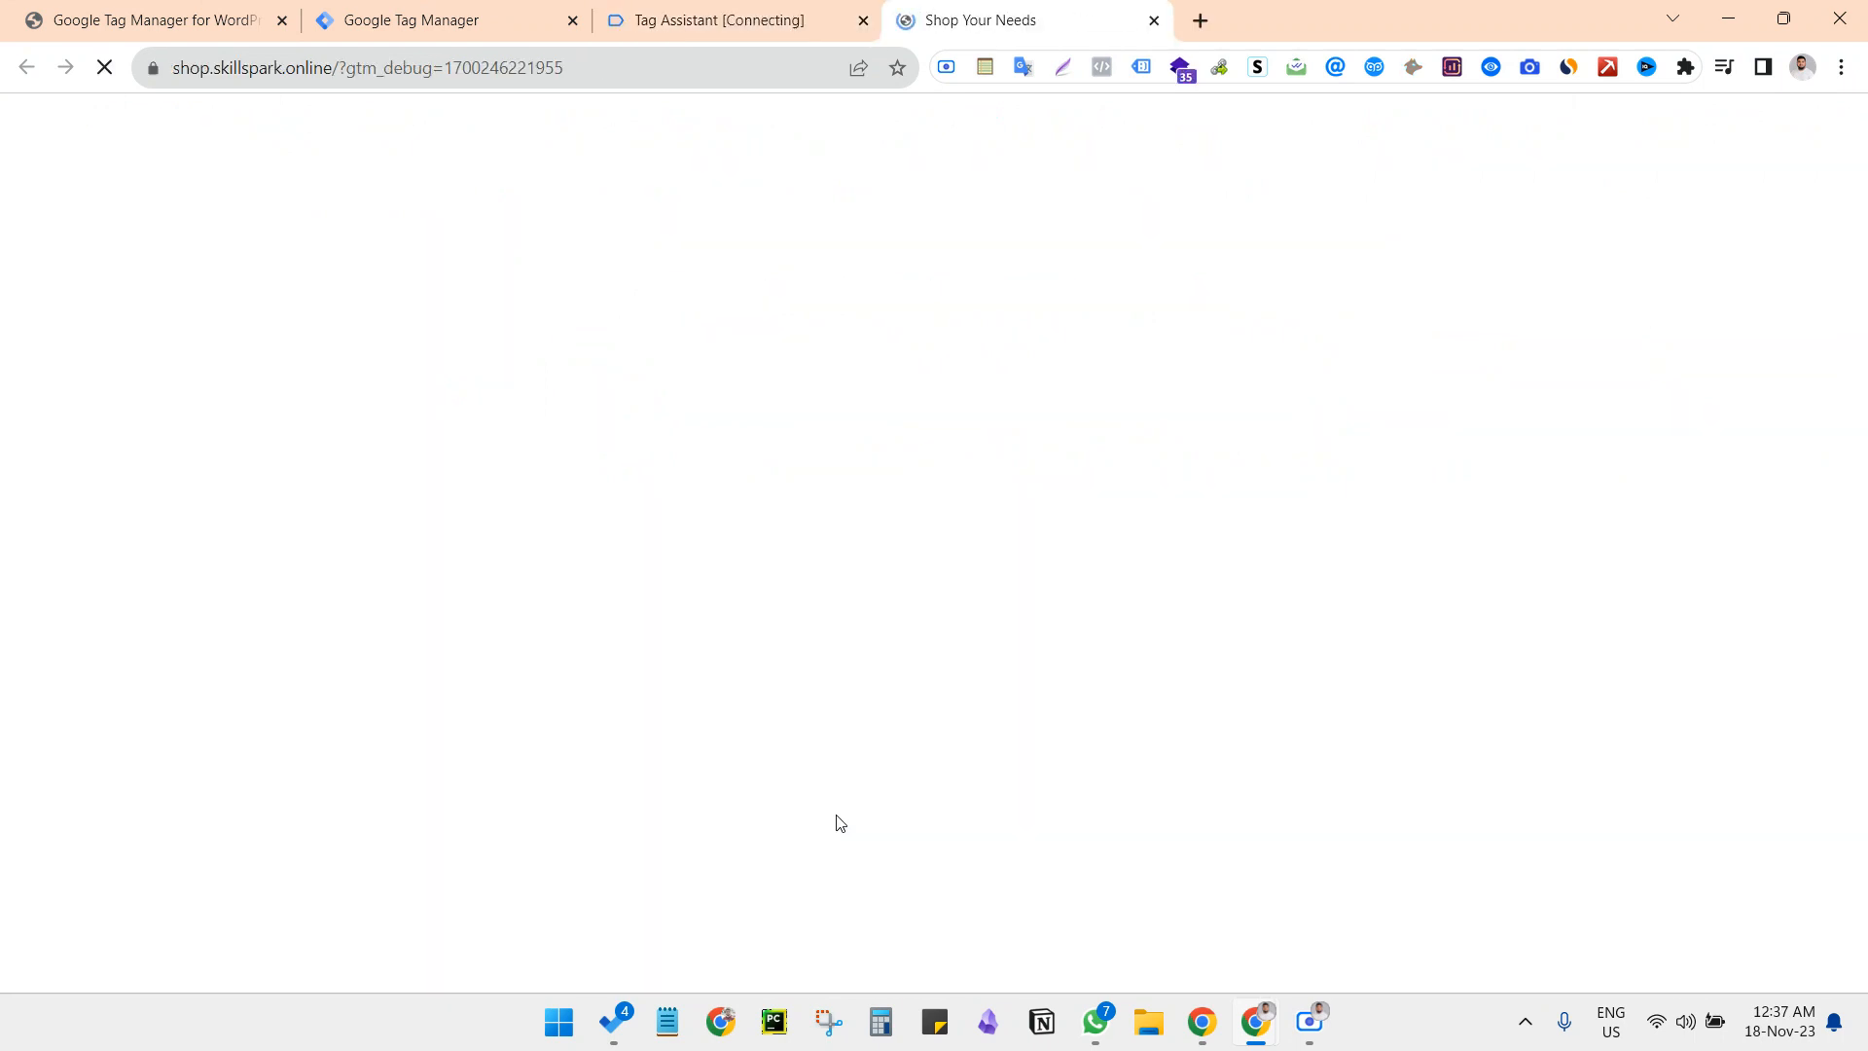
Dismiss Tag Assistant's connection notice, look over the shop's home page, and check the container name and ID in the debug summary
click(616, 10)
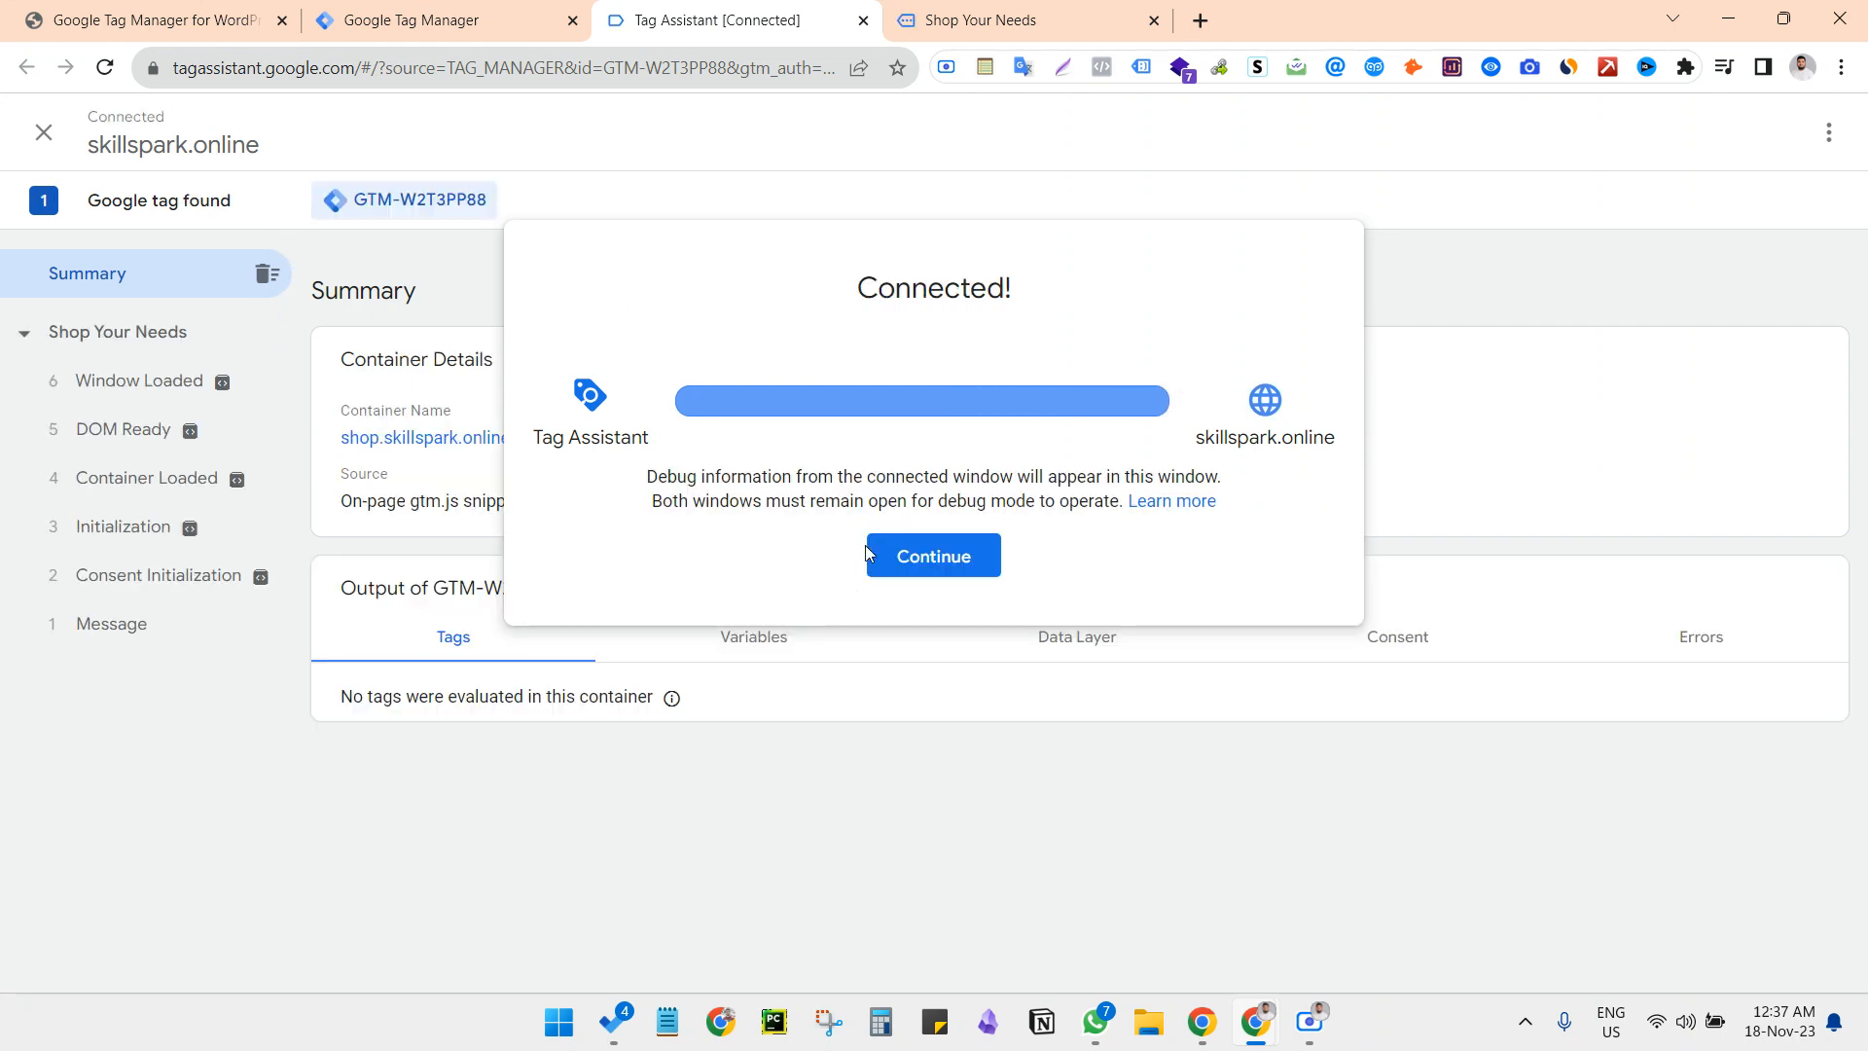
click(930, 557)
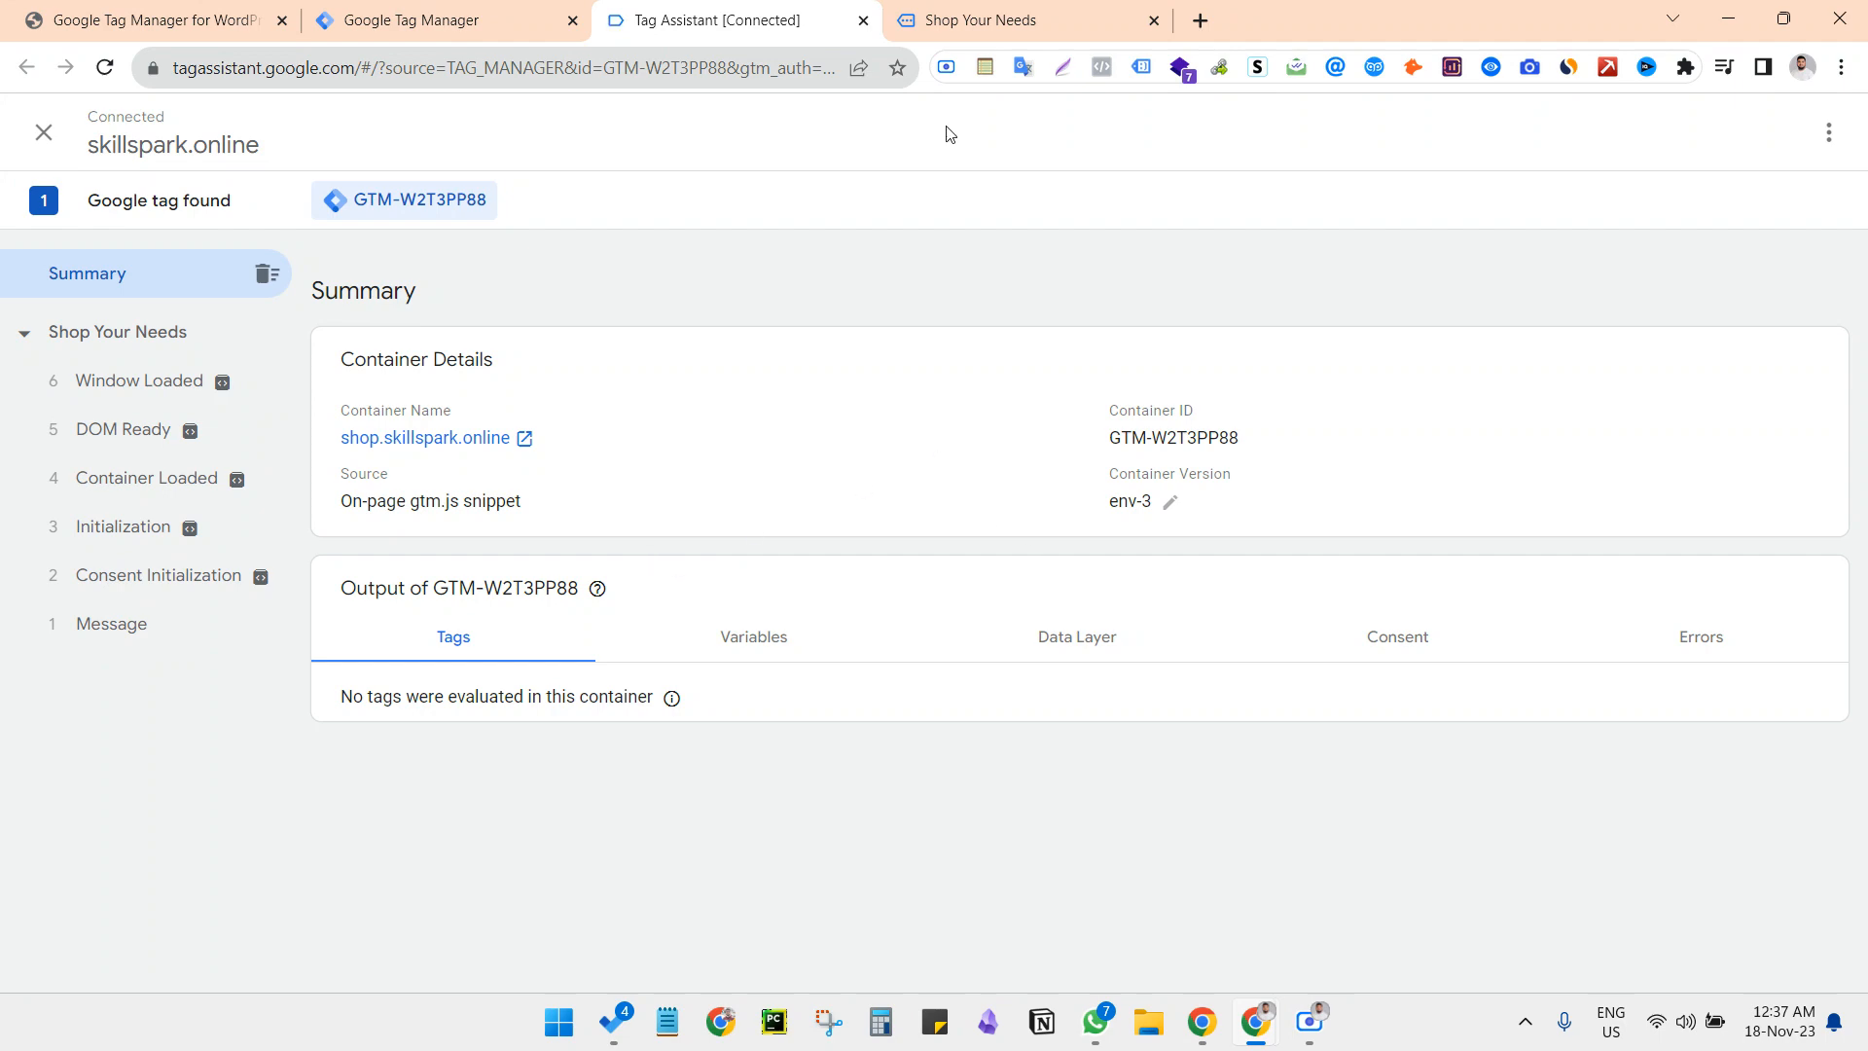
click(1032, 17)
scroll(956, 538, down, 8)
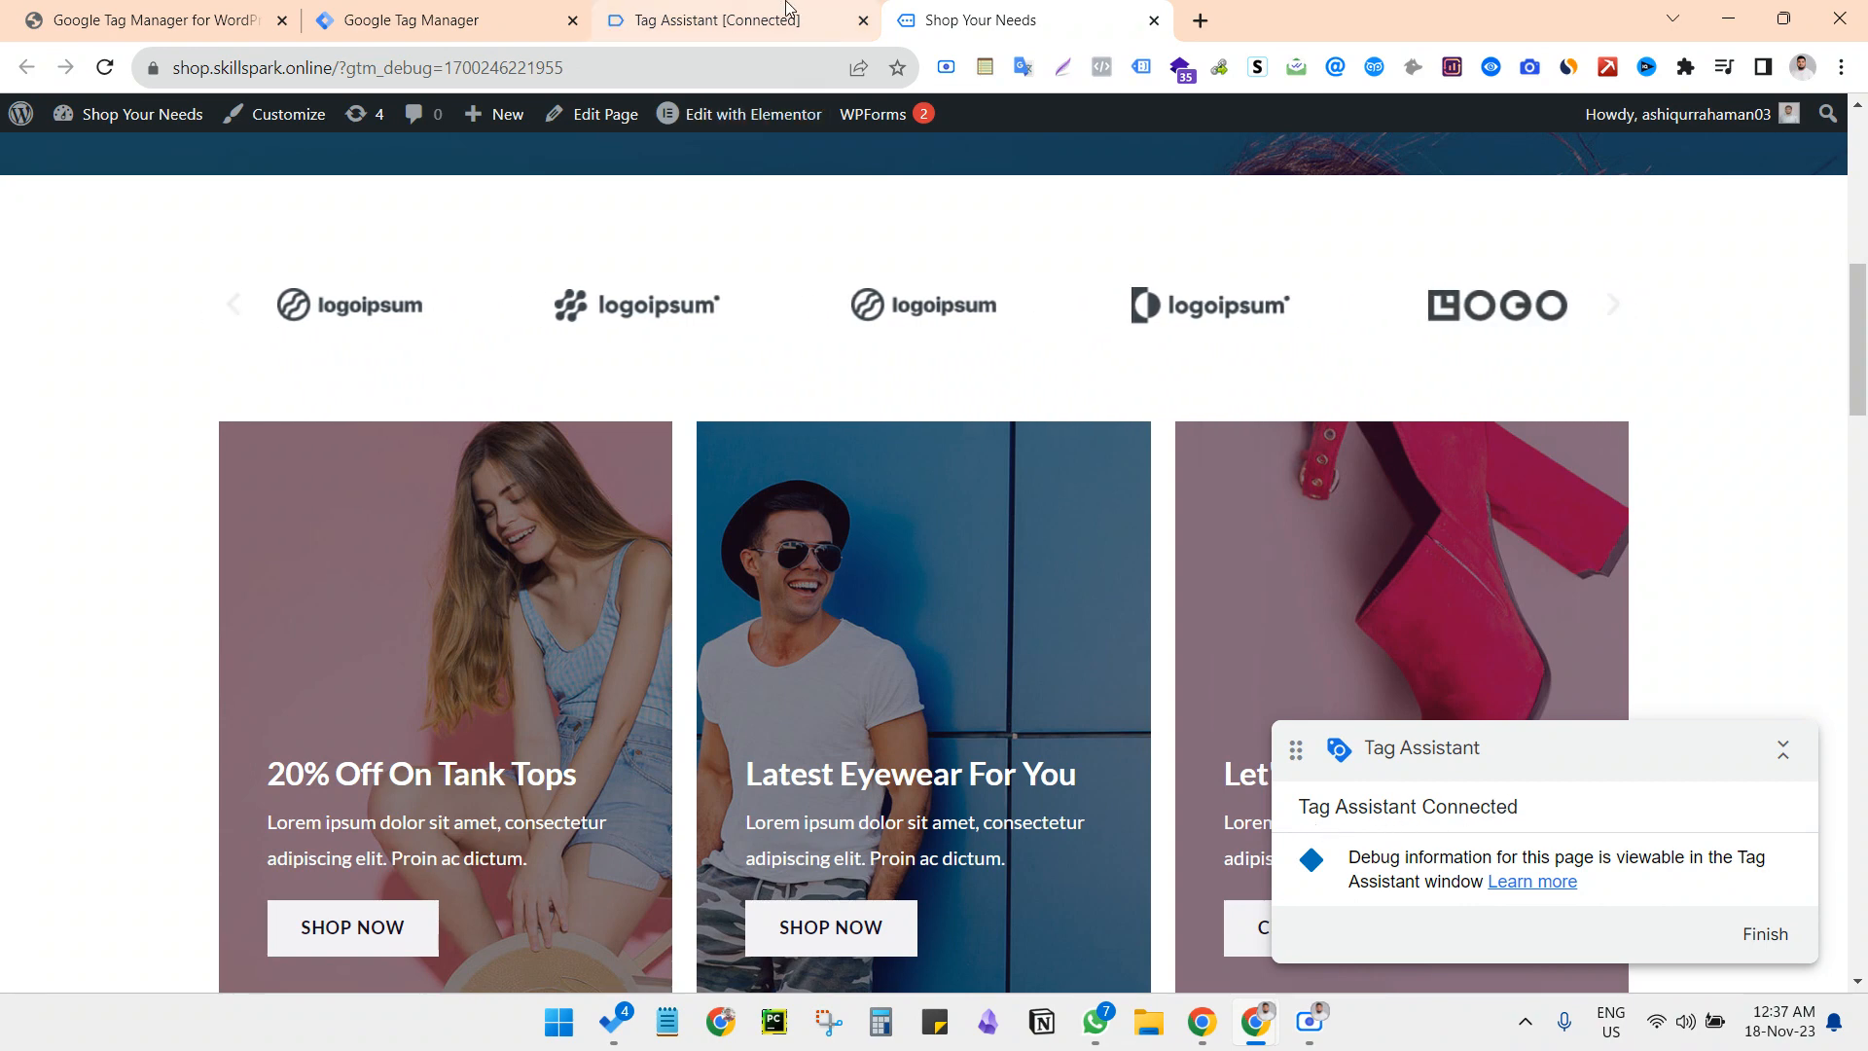
click(720, 20)
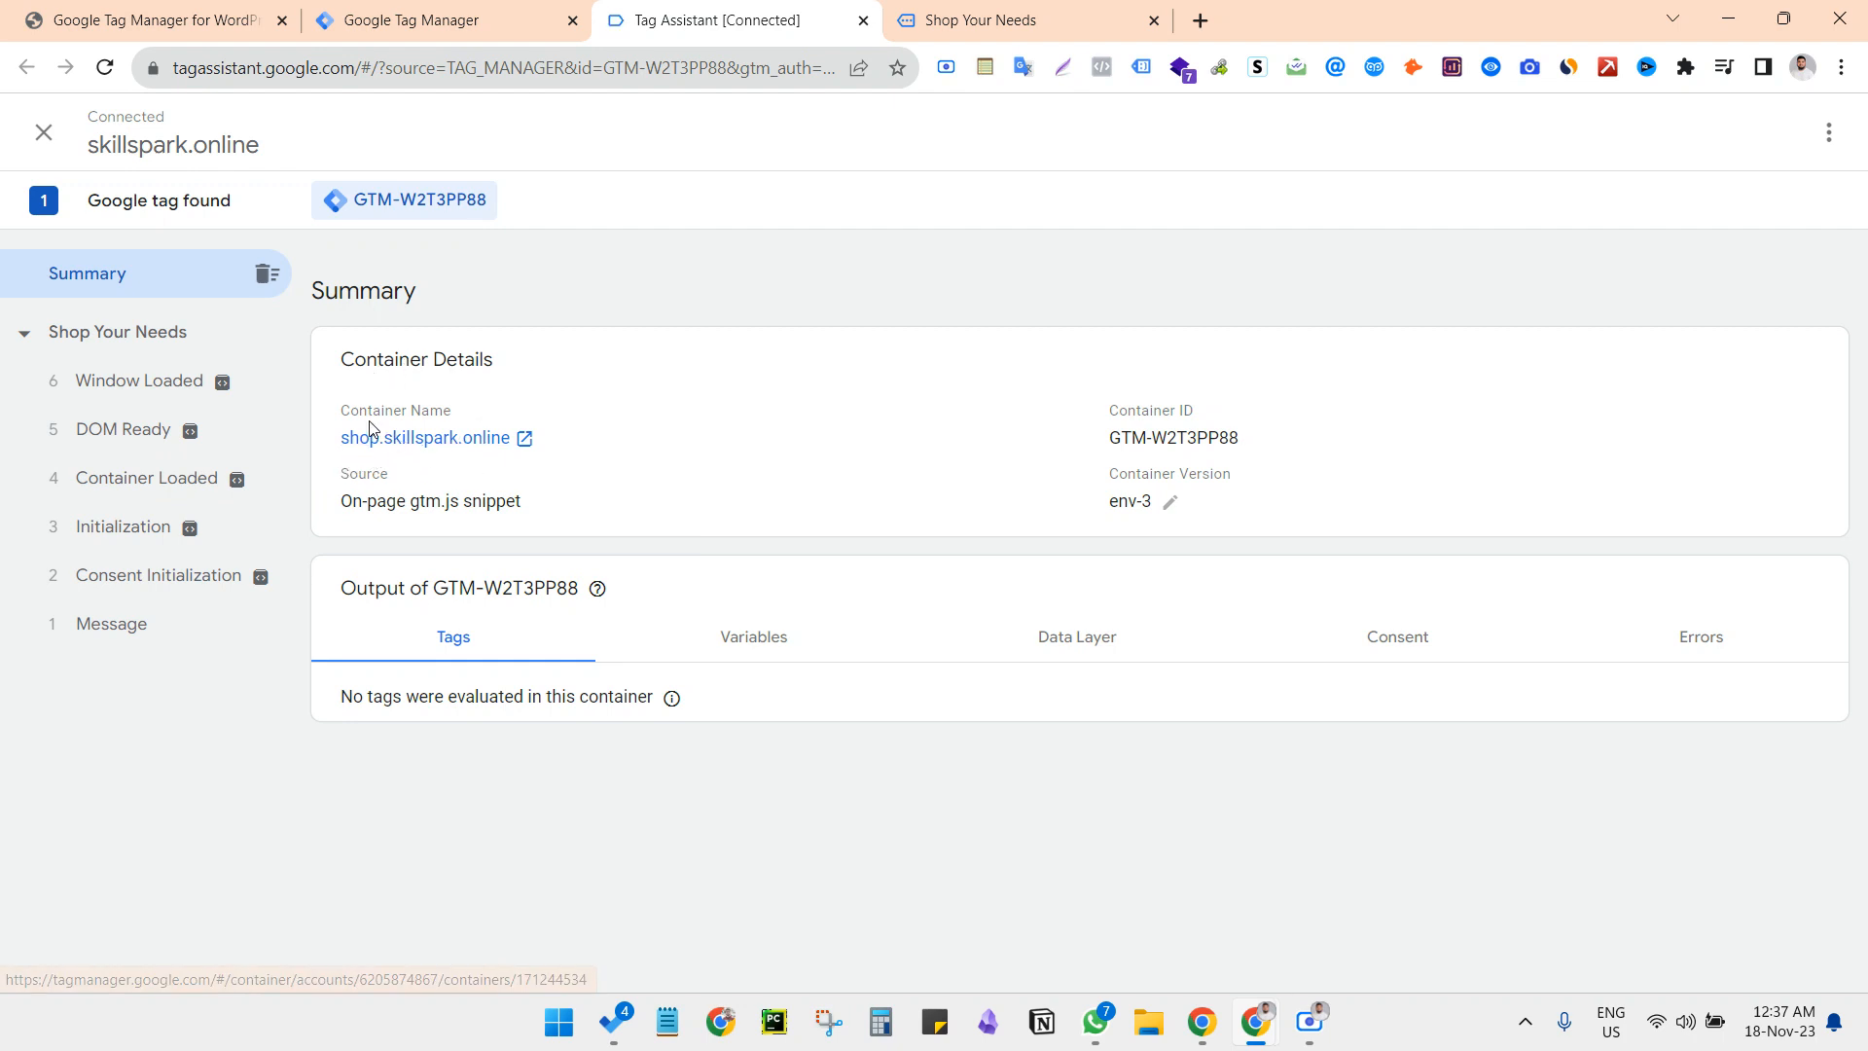
drag(1253, 446, 1088, 441)
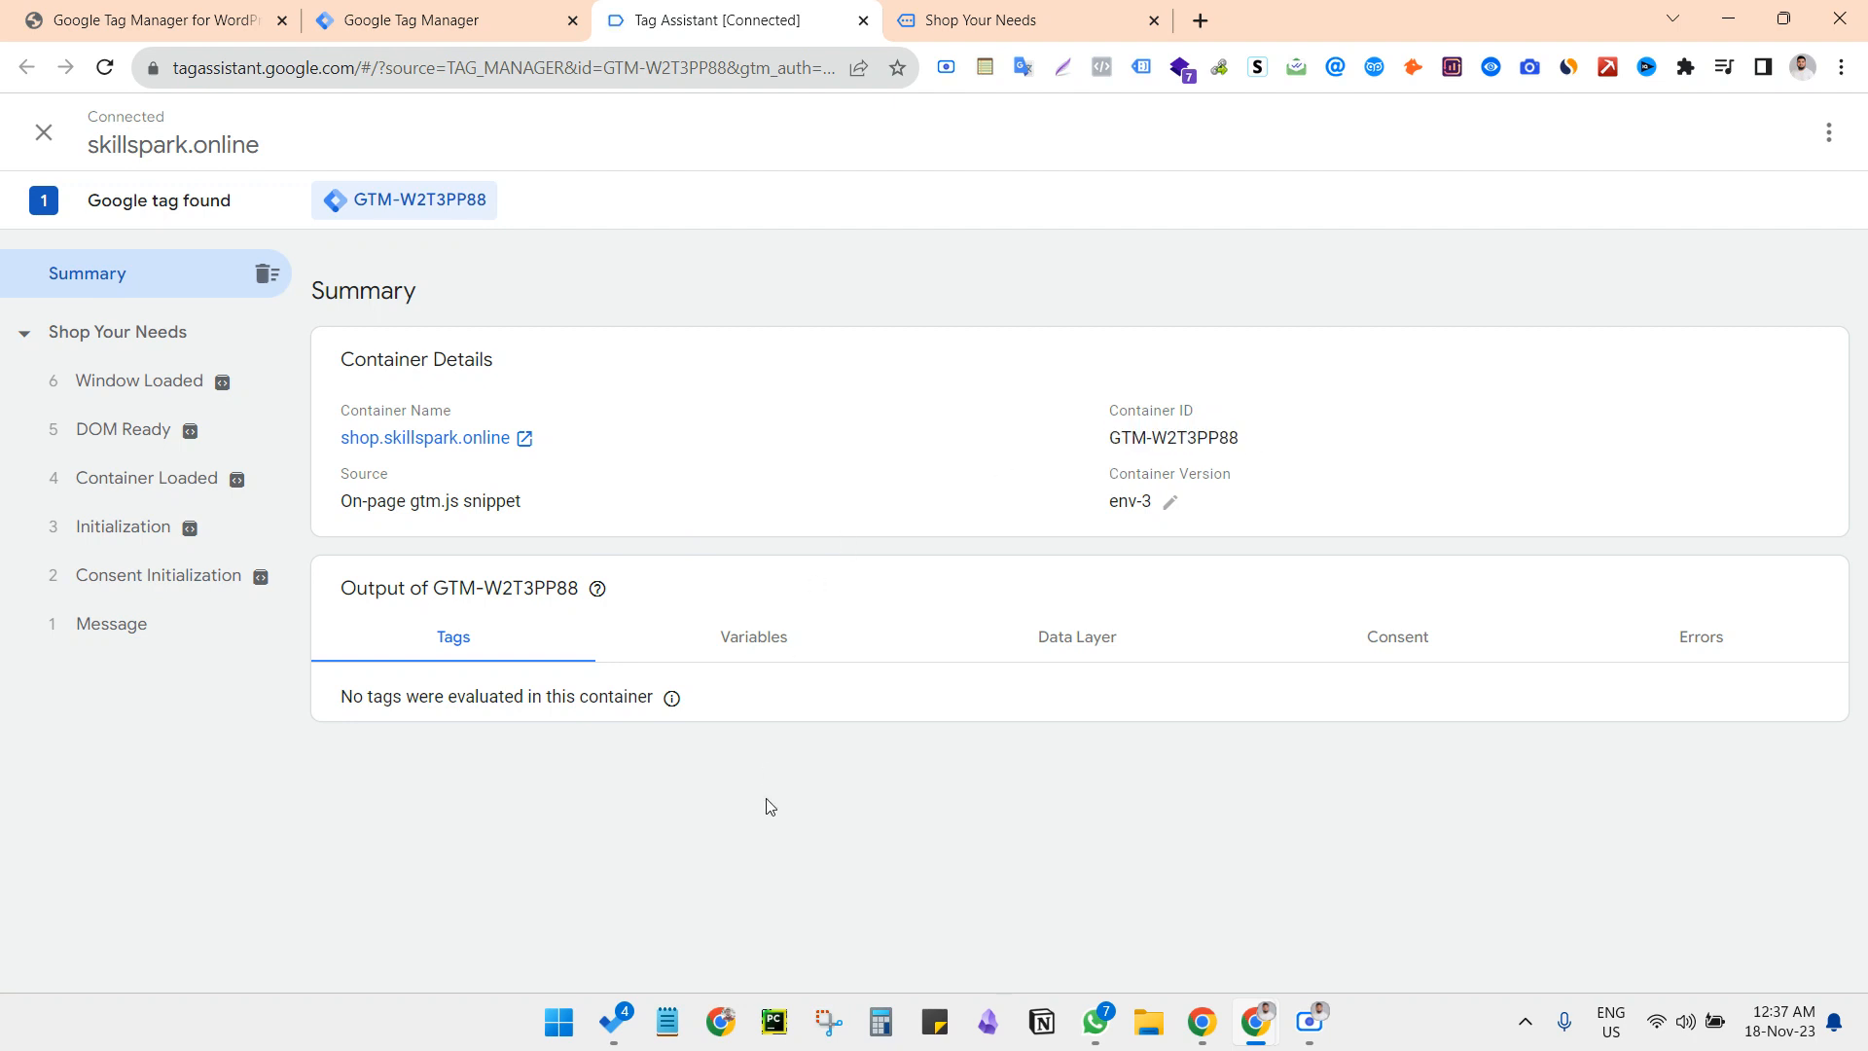
Enable the Tag Assistant Legacy extension on the shop's home page
click(1049, 20)
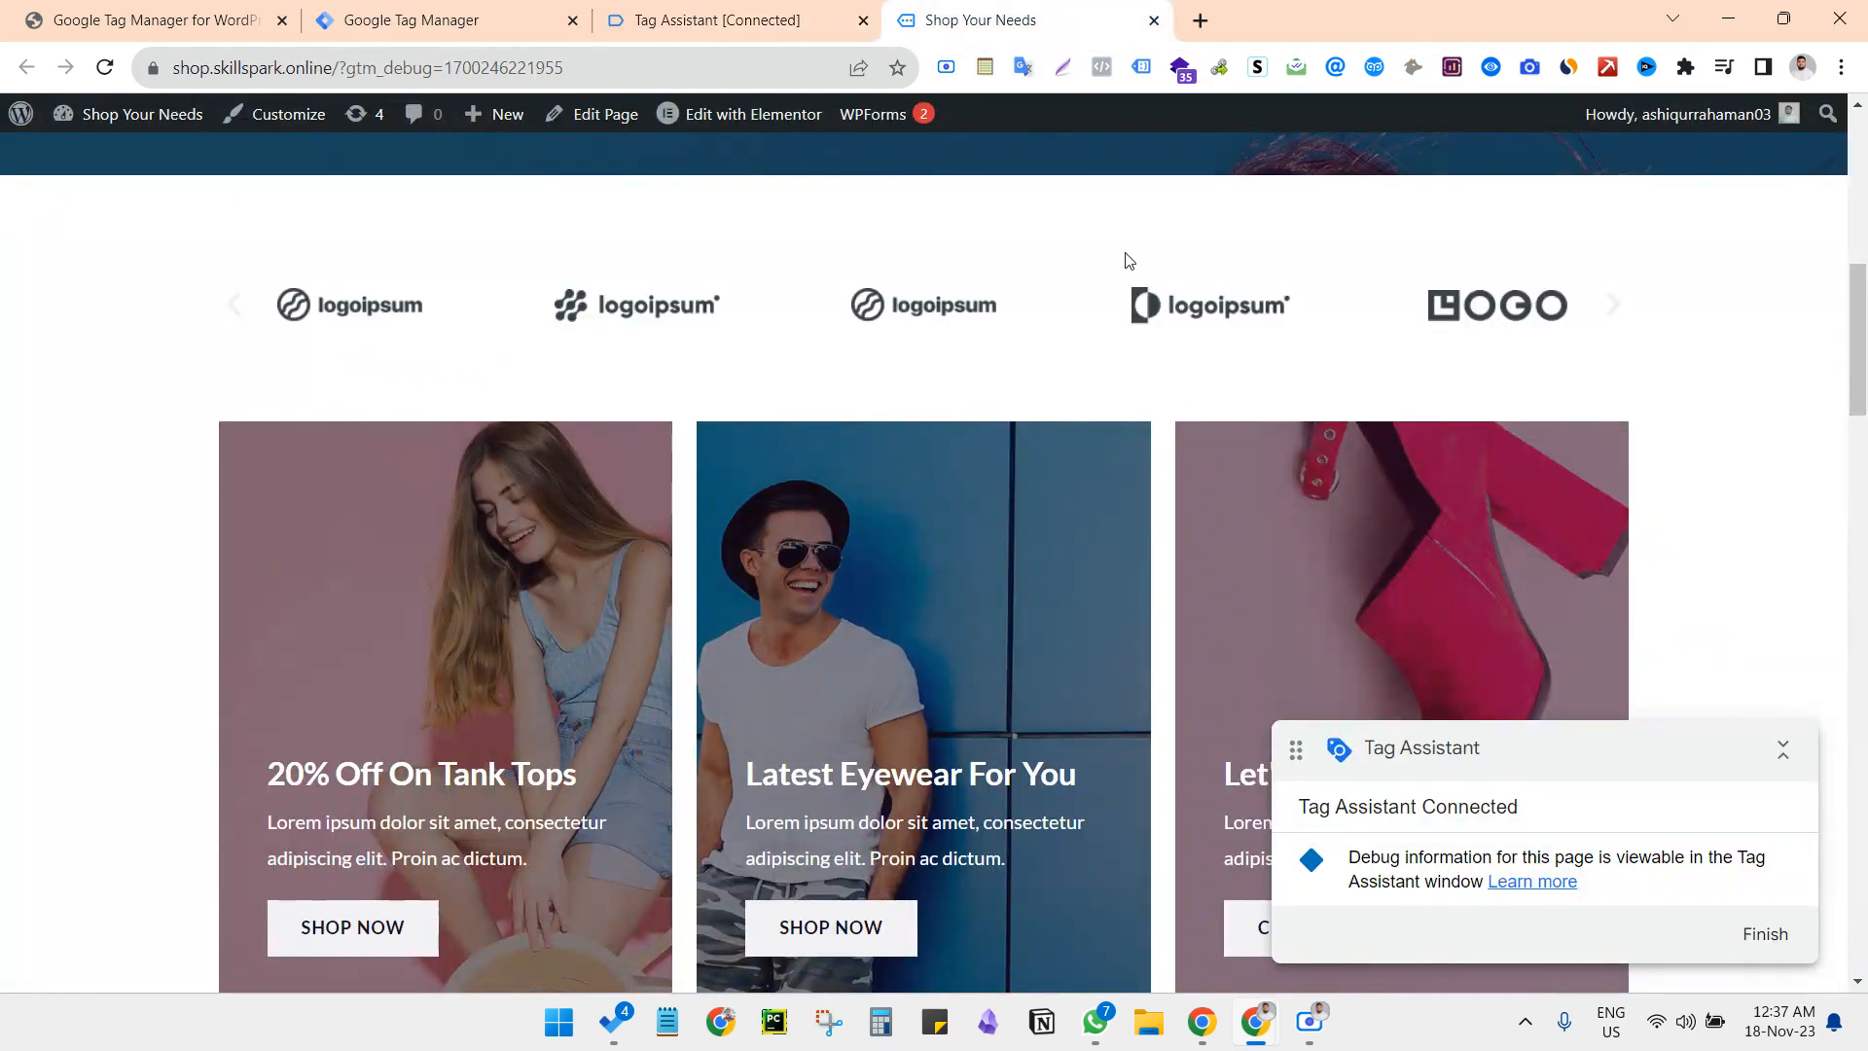
click(1143, 68)
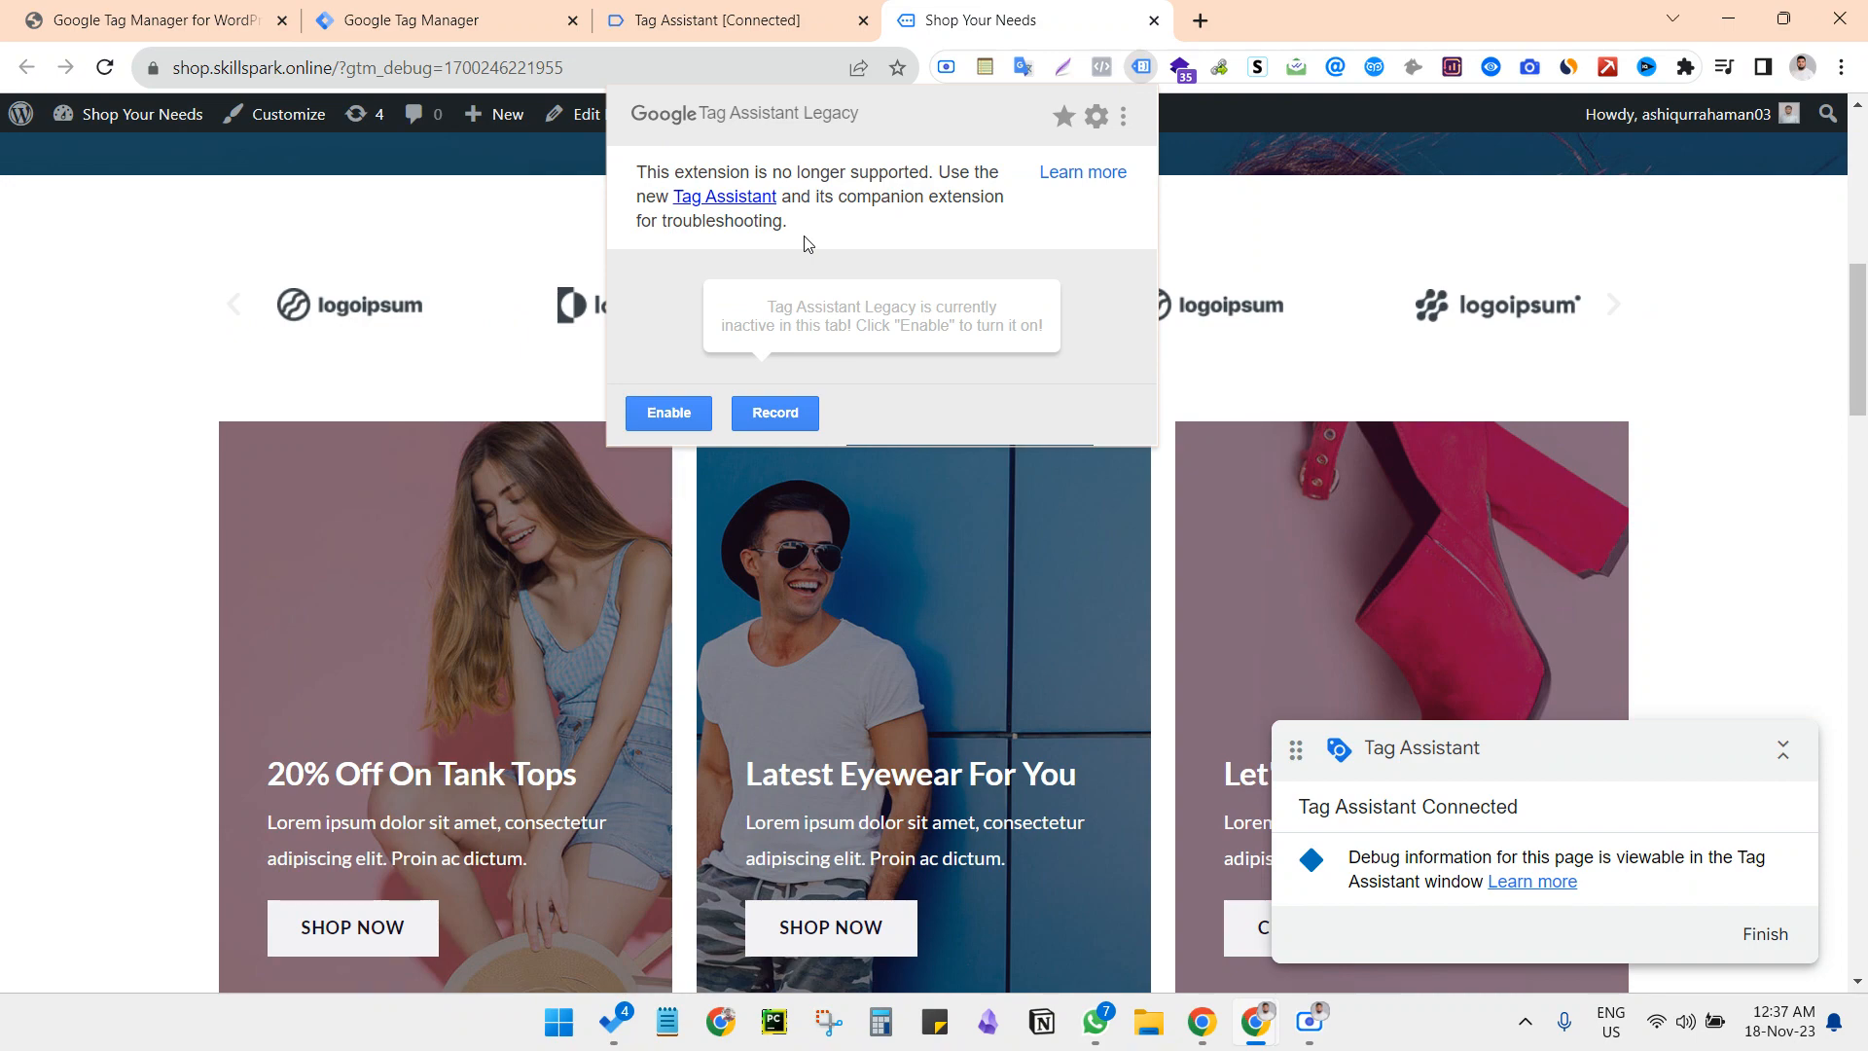
click(676, 416)
click(354, 591)
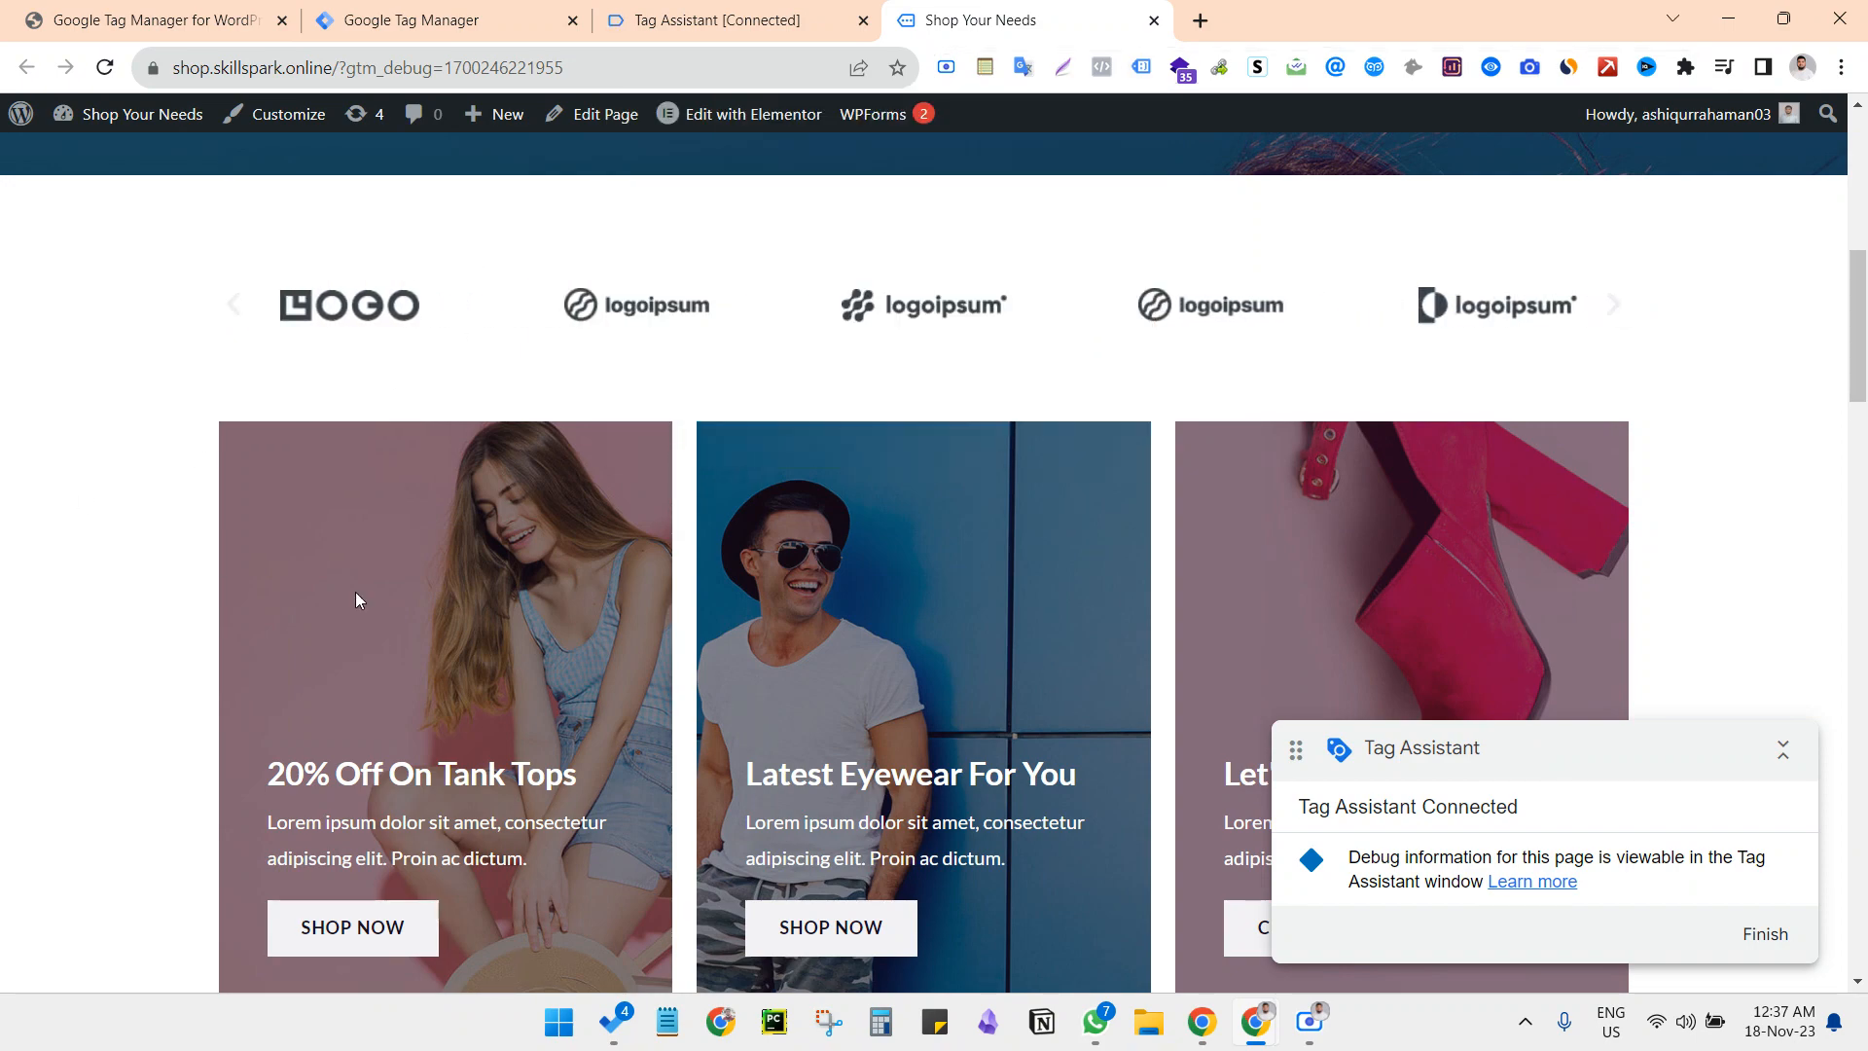
Open the shop's Everything store page and inspect its tag analysis in Tag Assistant Legacy
scroll(370, 590, up, 8)
click(166, 197)
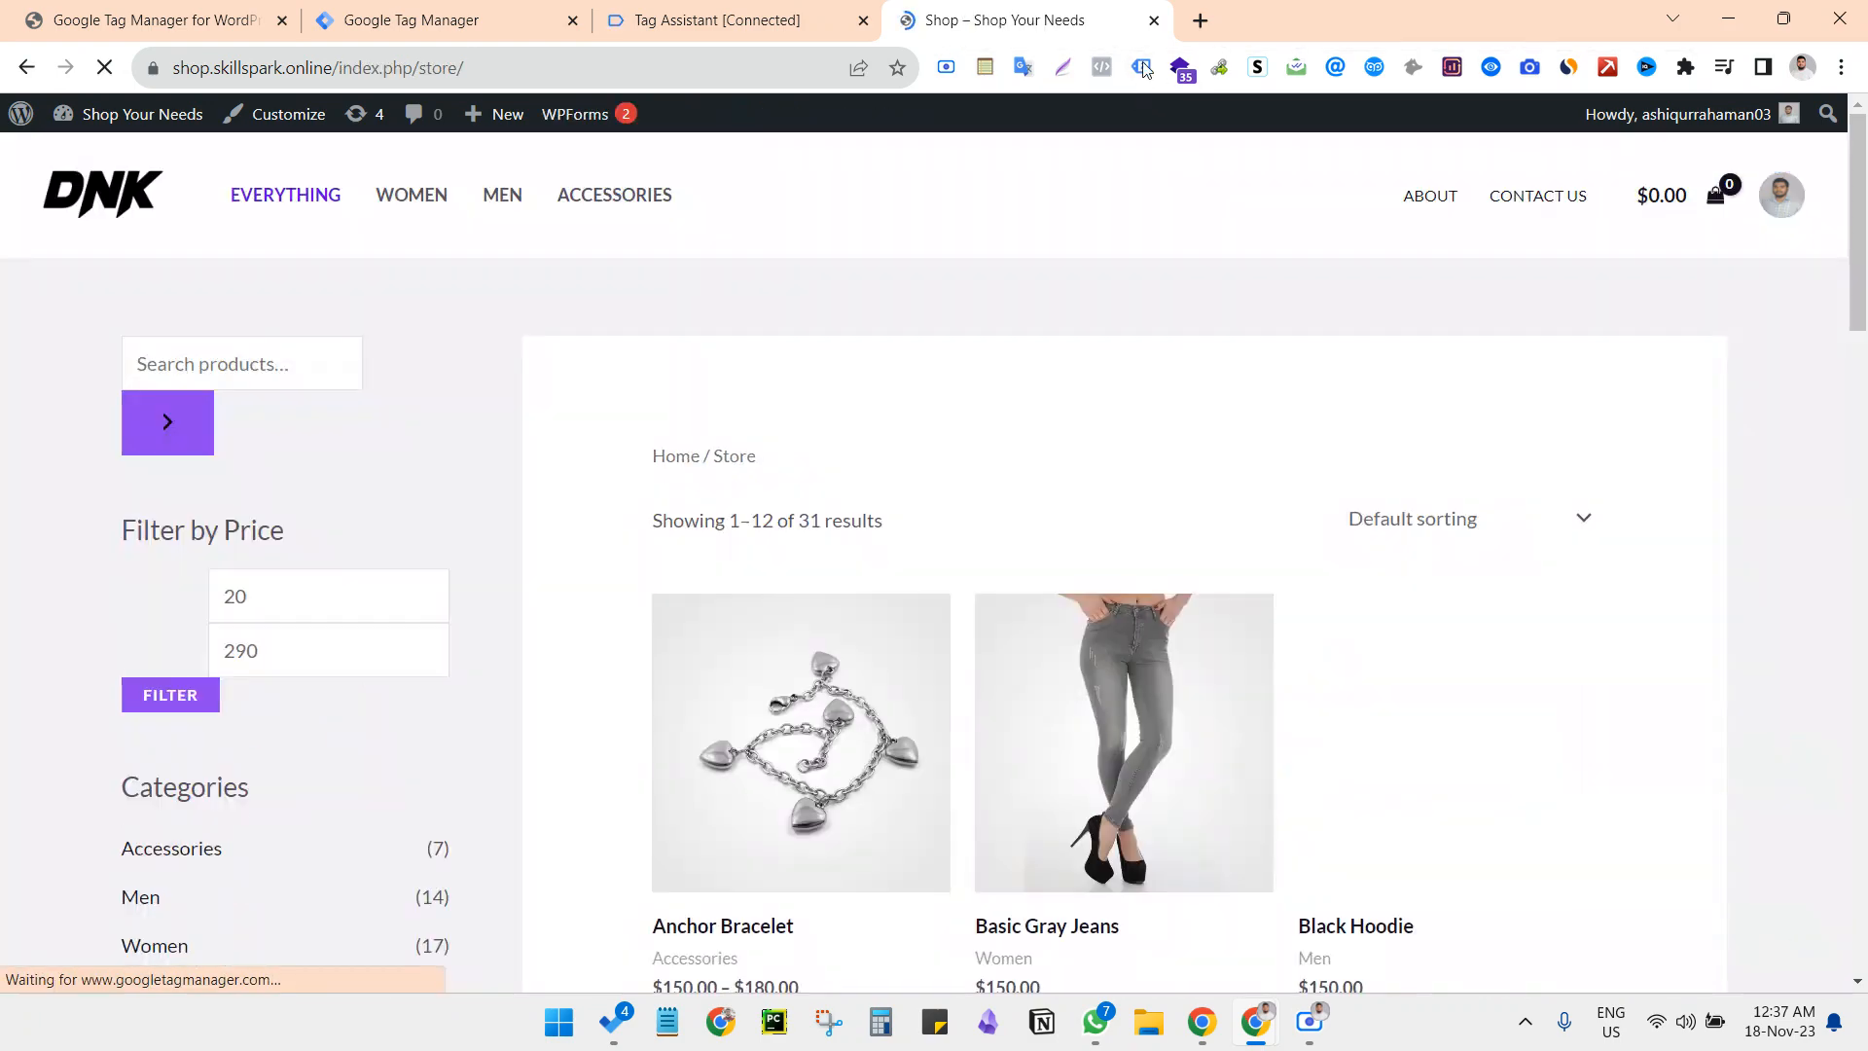
click(1141, 66)
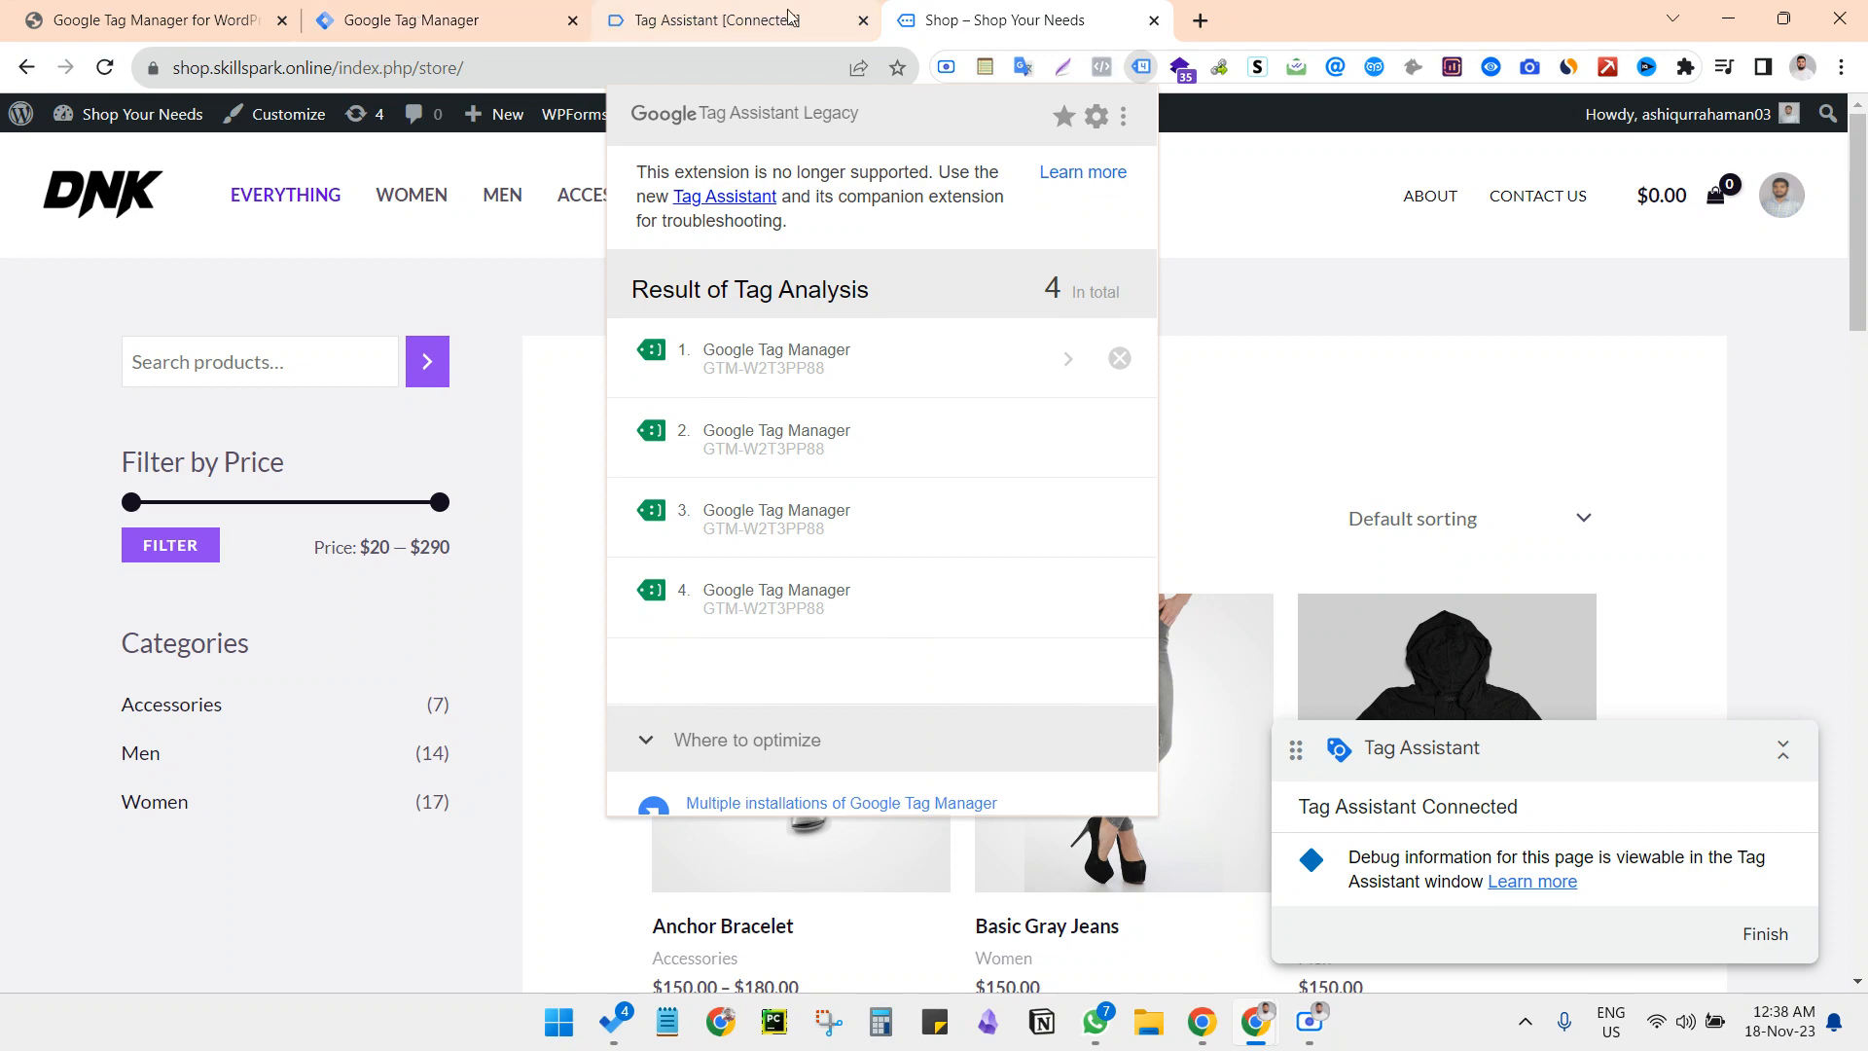
Compare the container ID in the Tag Manager workspace with the IDs in the store page's tag analysis
click(438, 19)
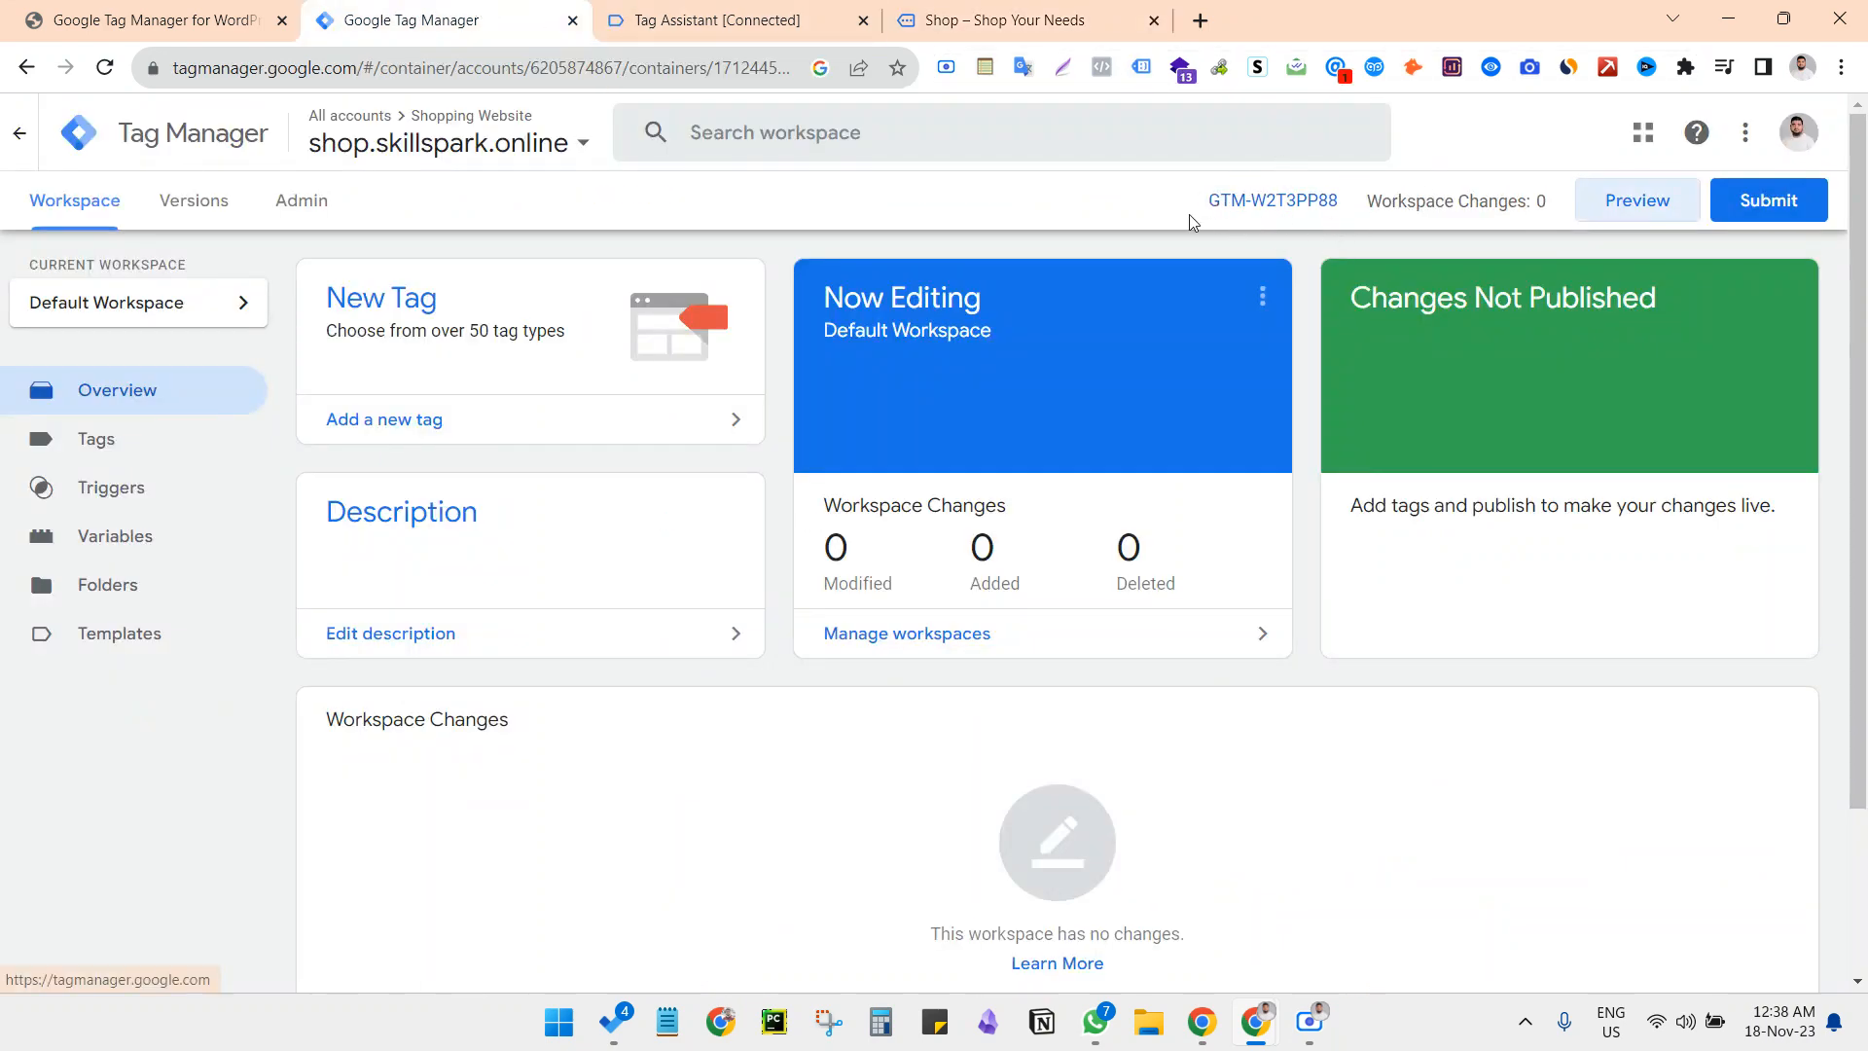
click(1002, 19)
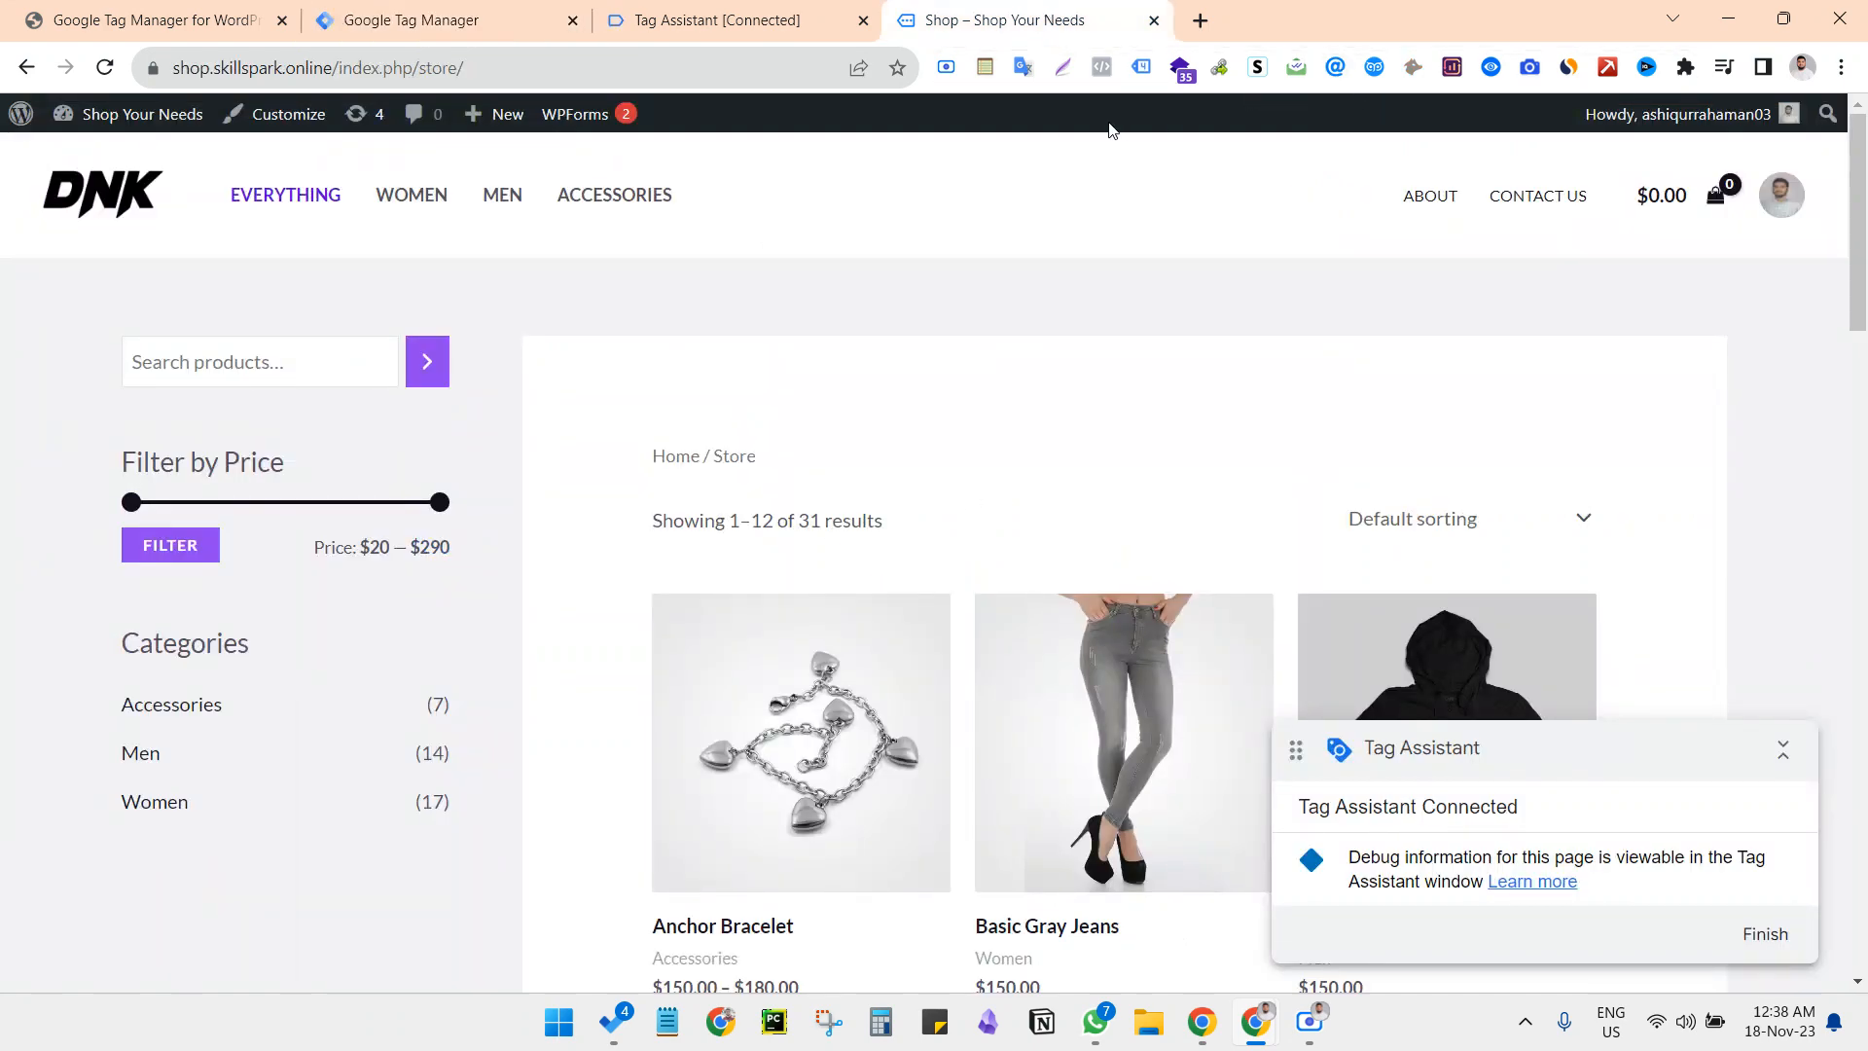
click(1142, 66)
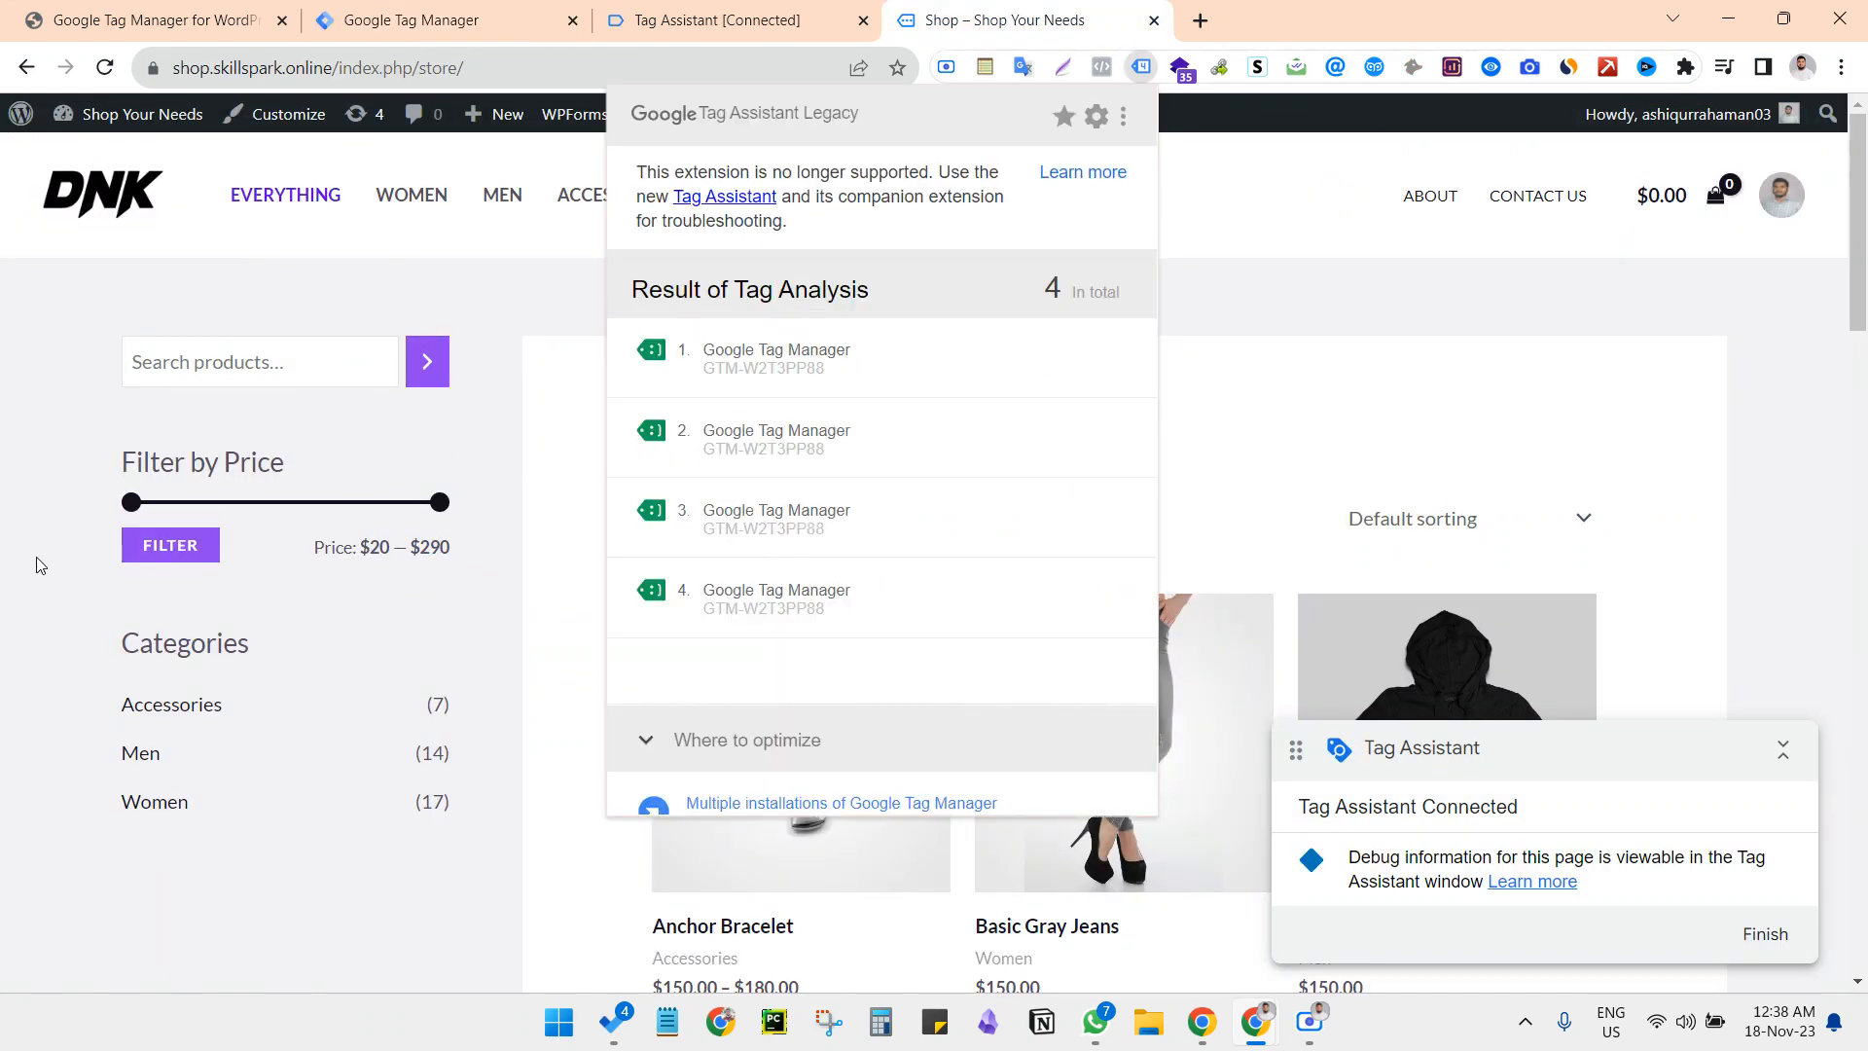
click(37, 558)
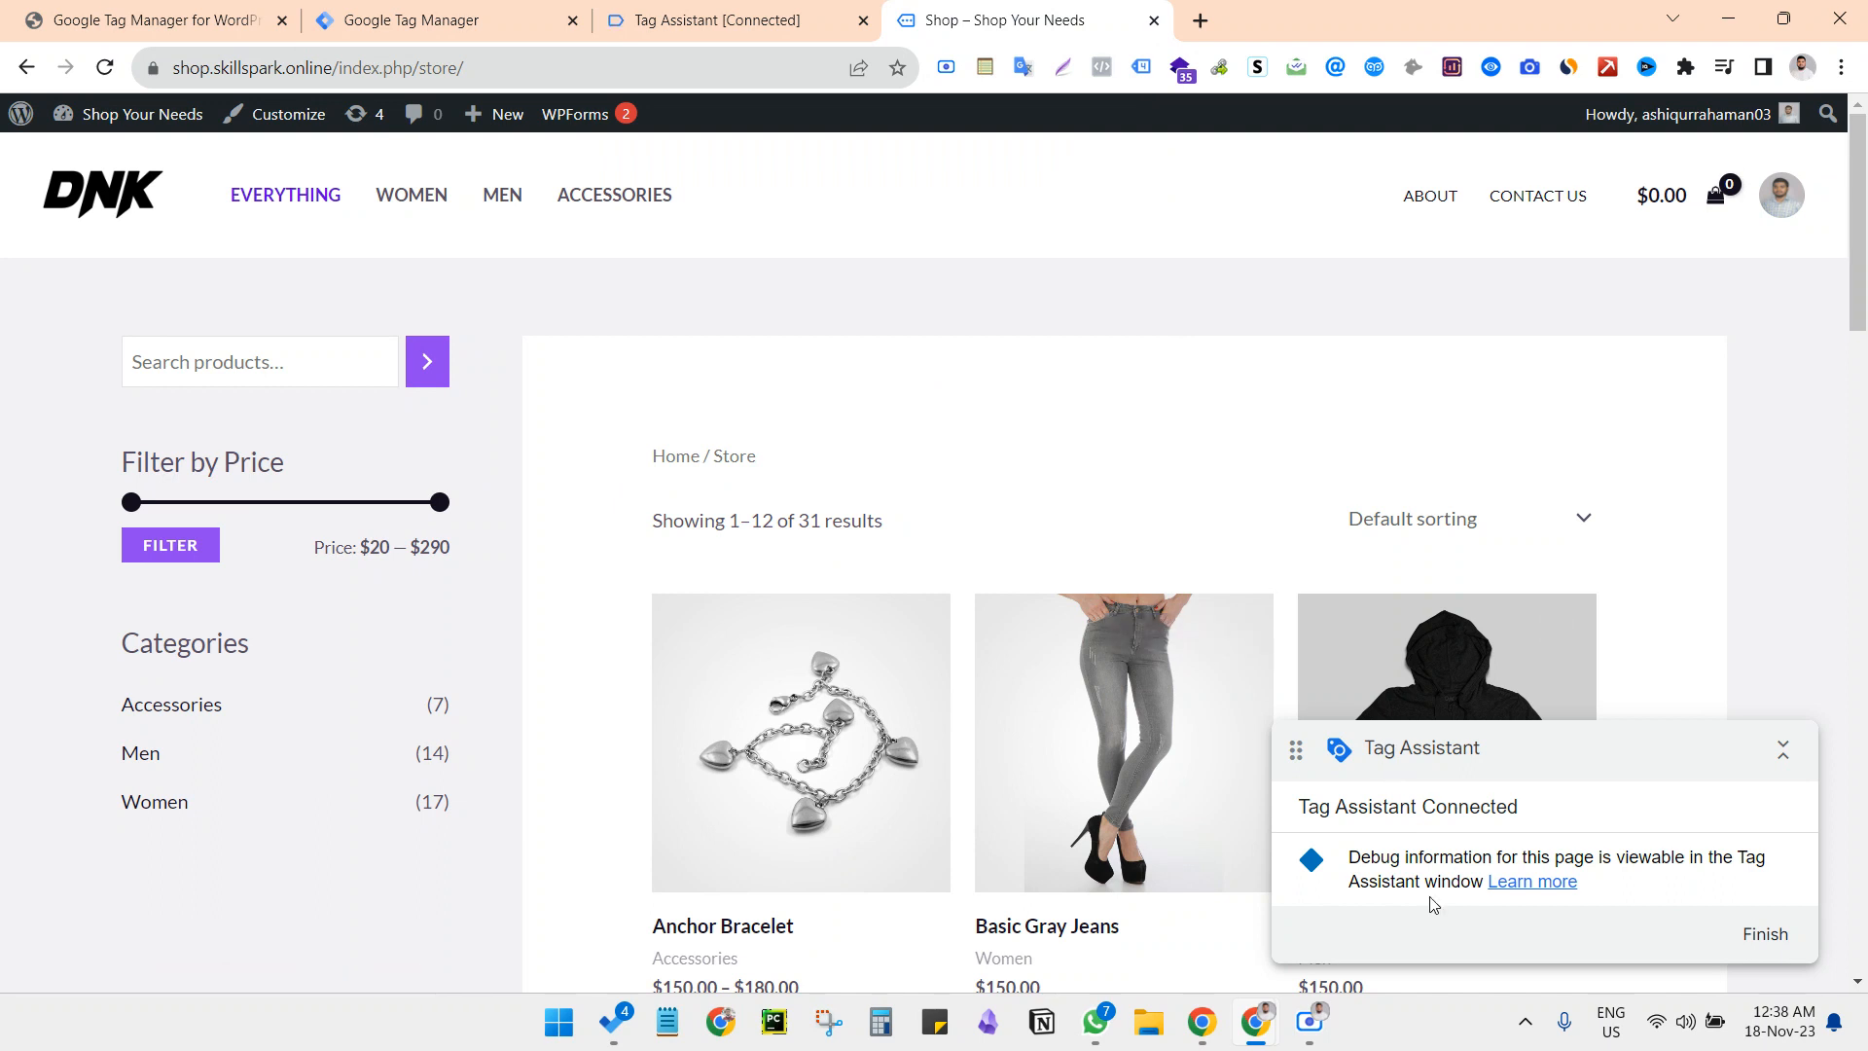
mouse_move(1263, 1022)
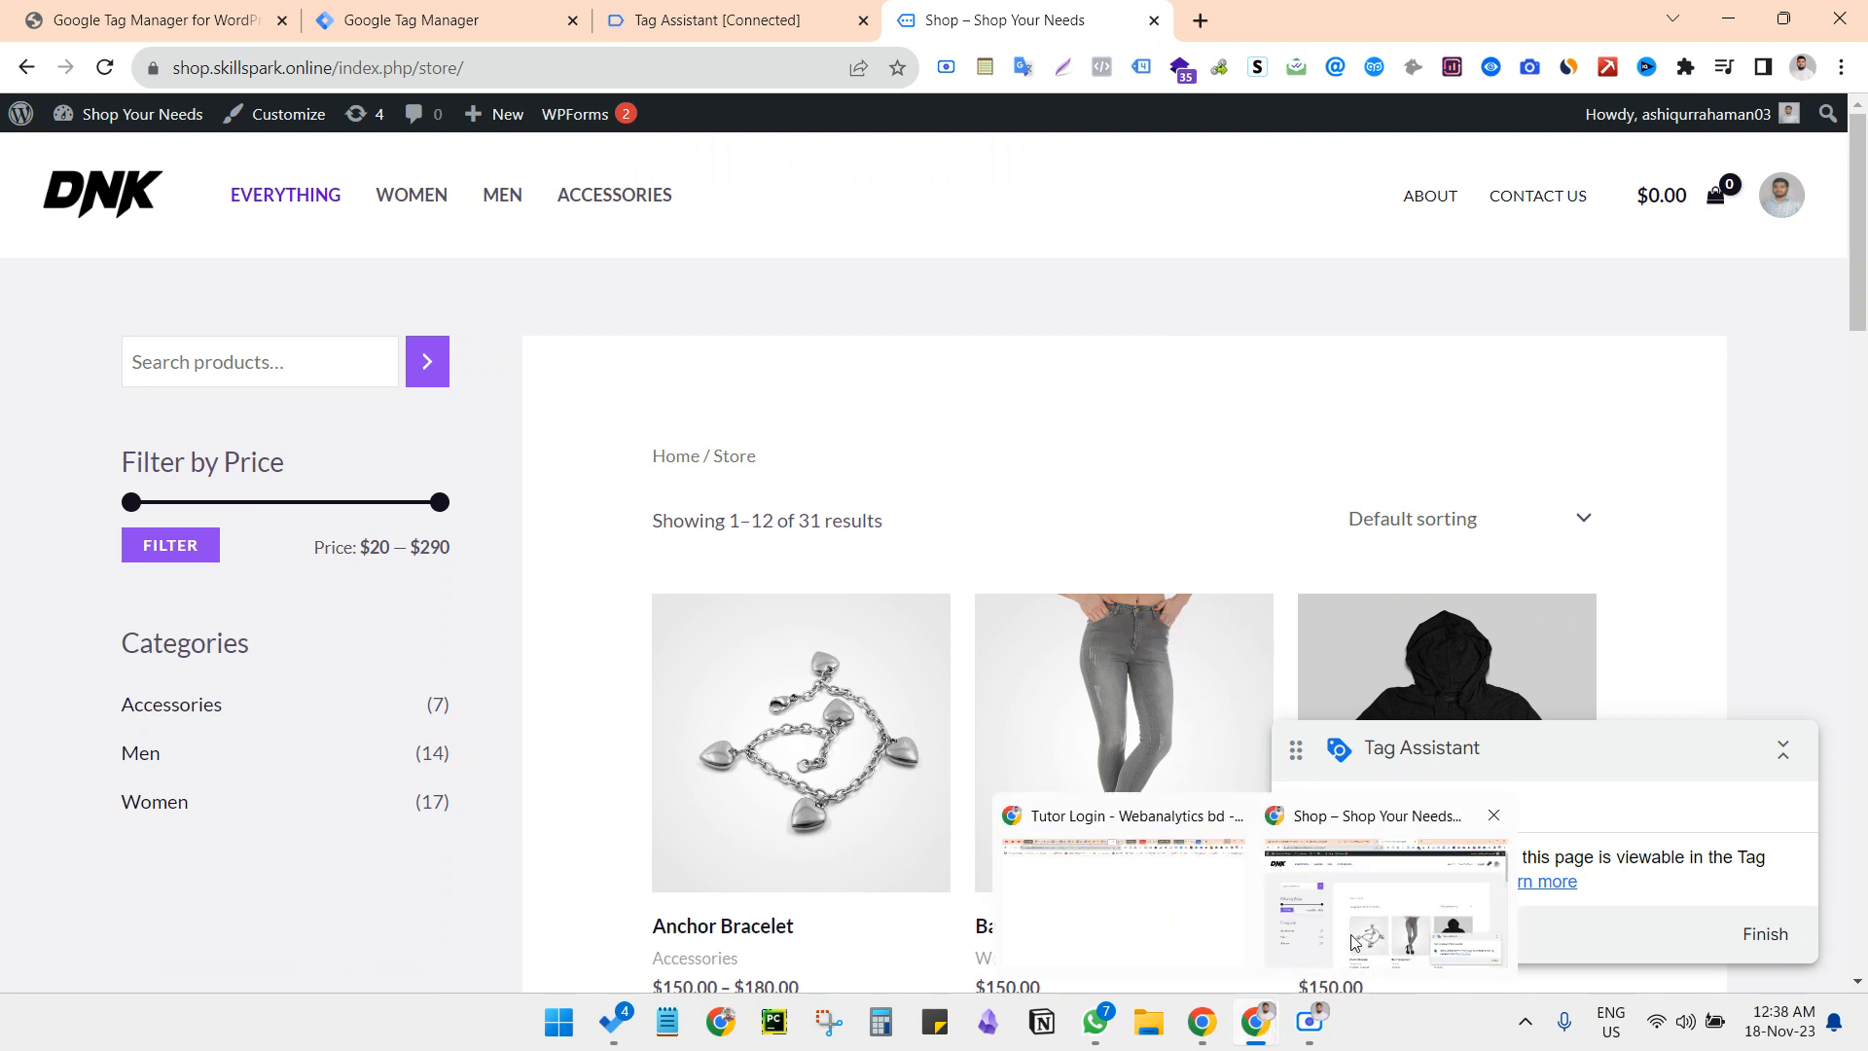